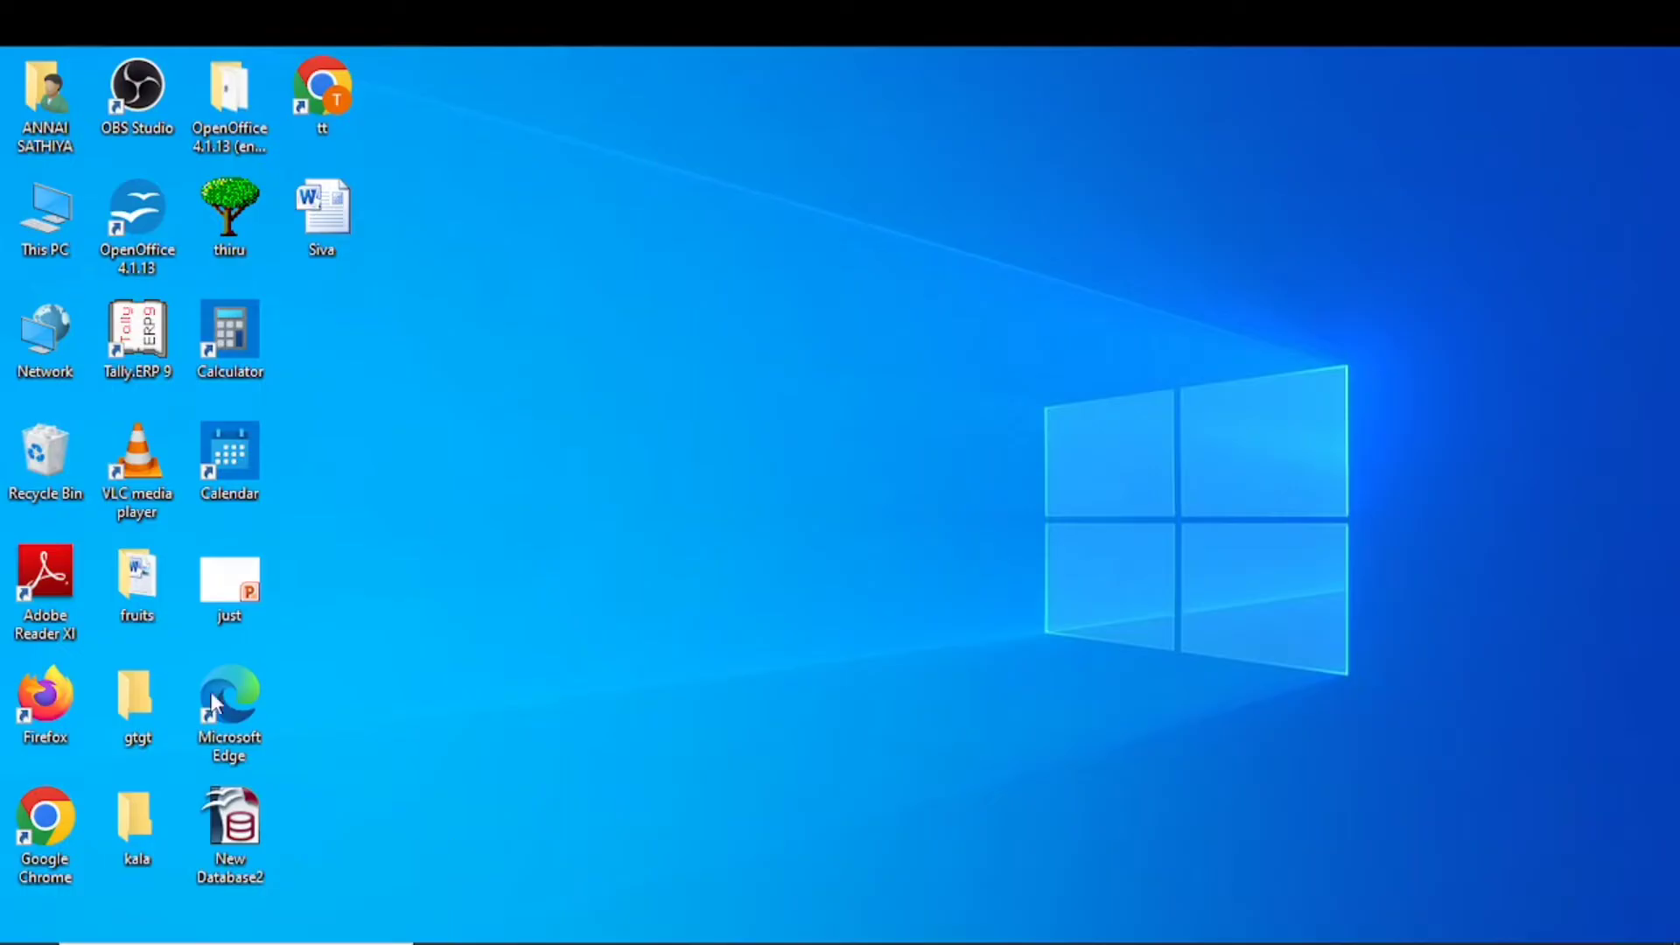
- Search for Access, launch Microsoft Access 2010, and dismiss the Office Activation Wizard
left_click(187, 939)
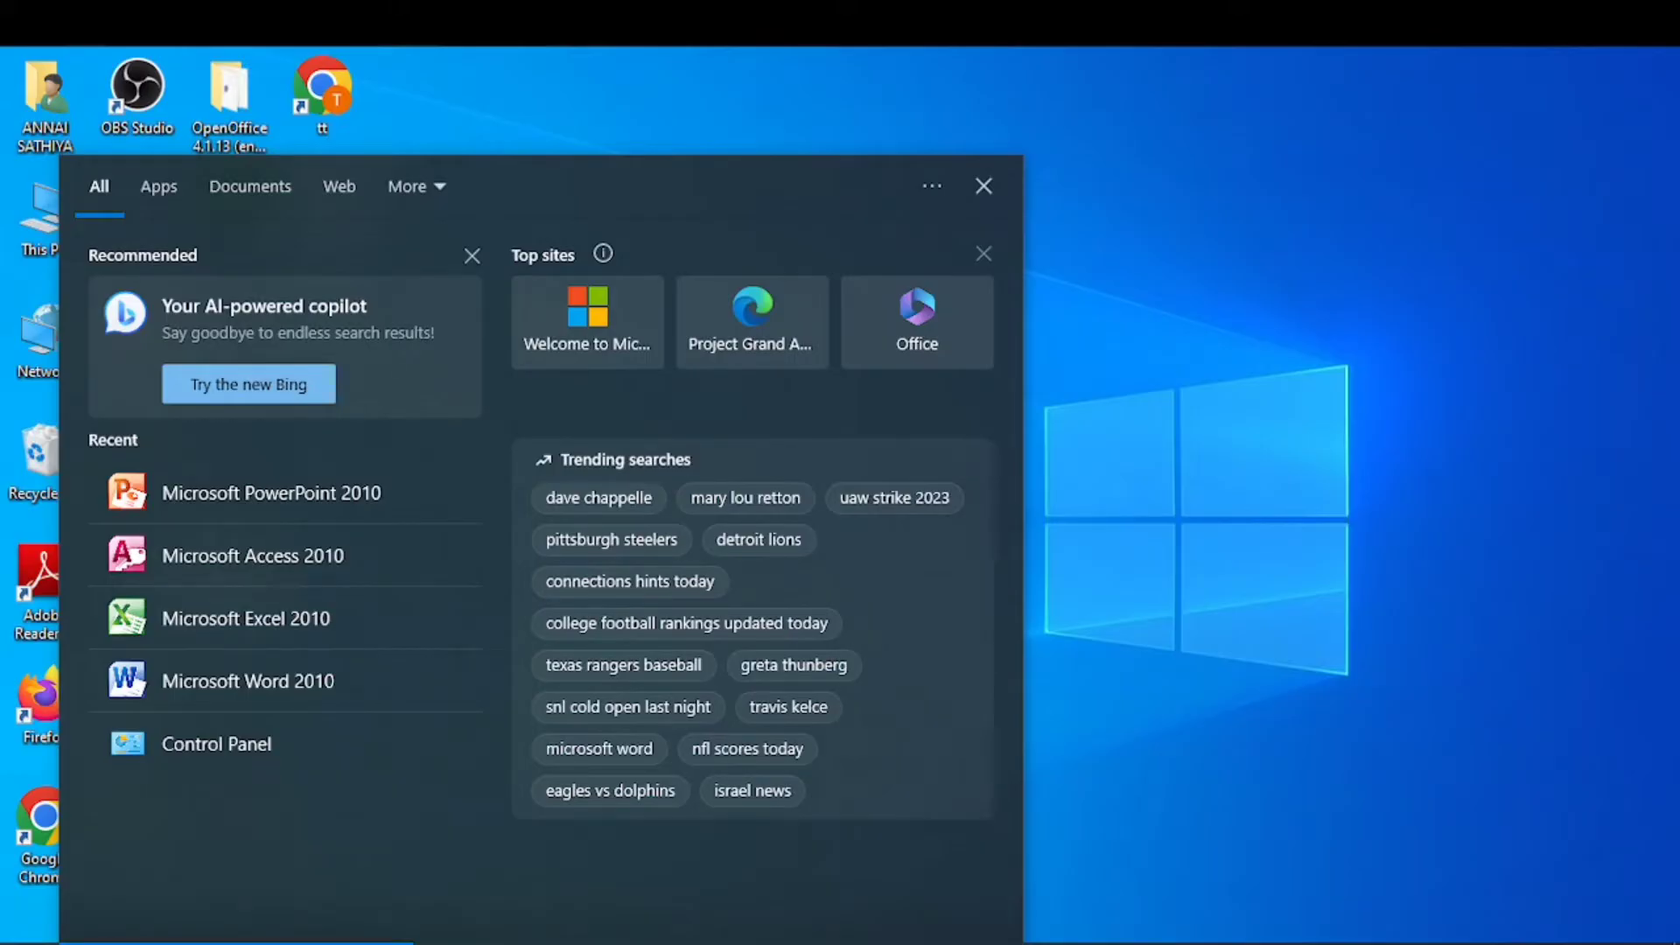
type("a")
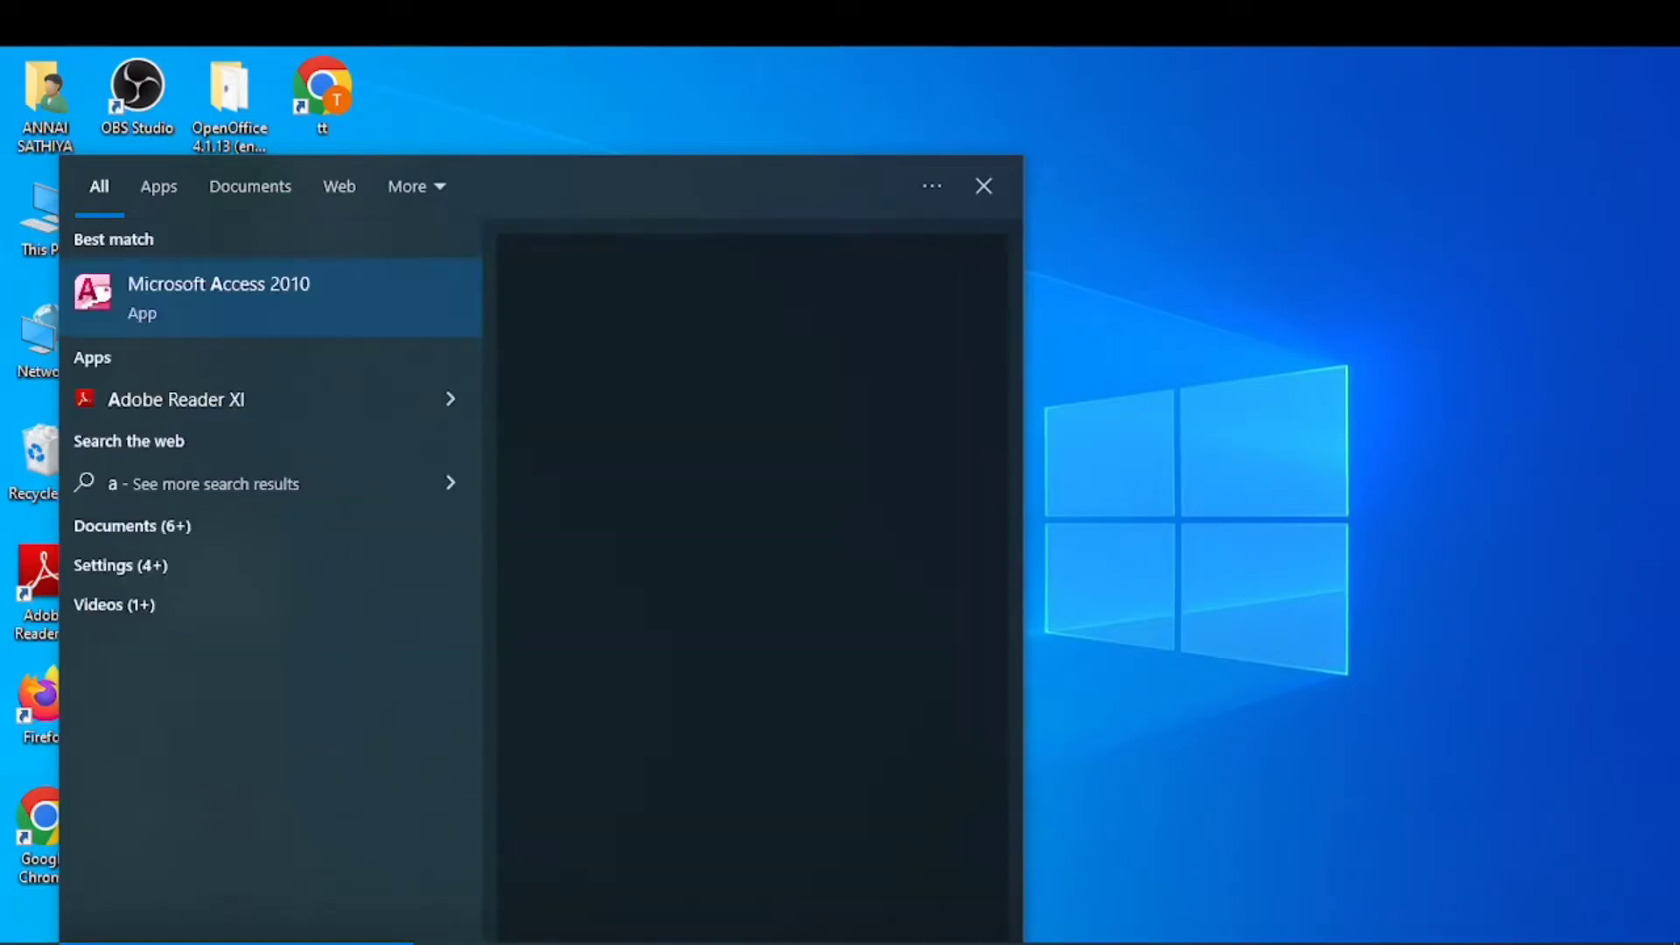
type("cces")
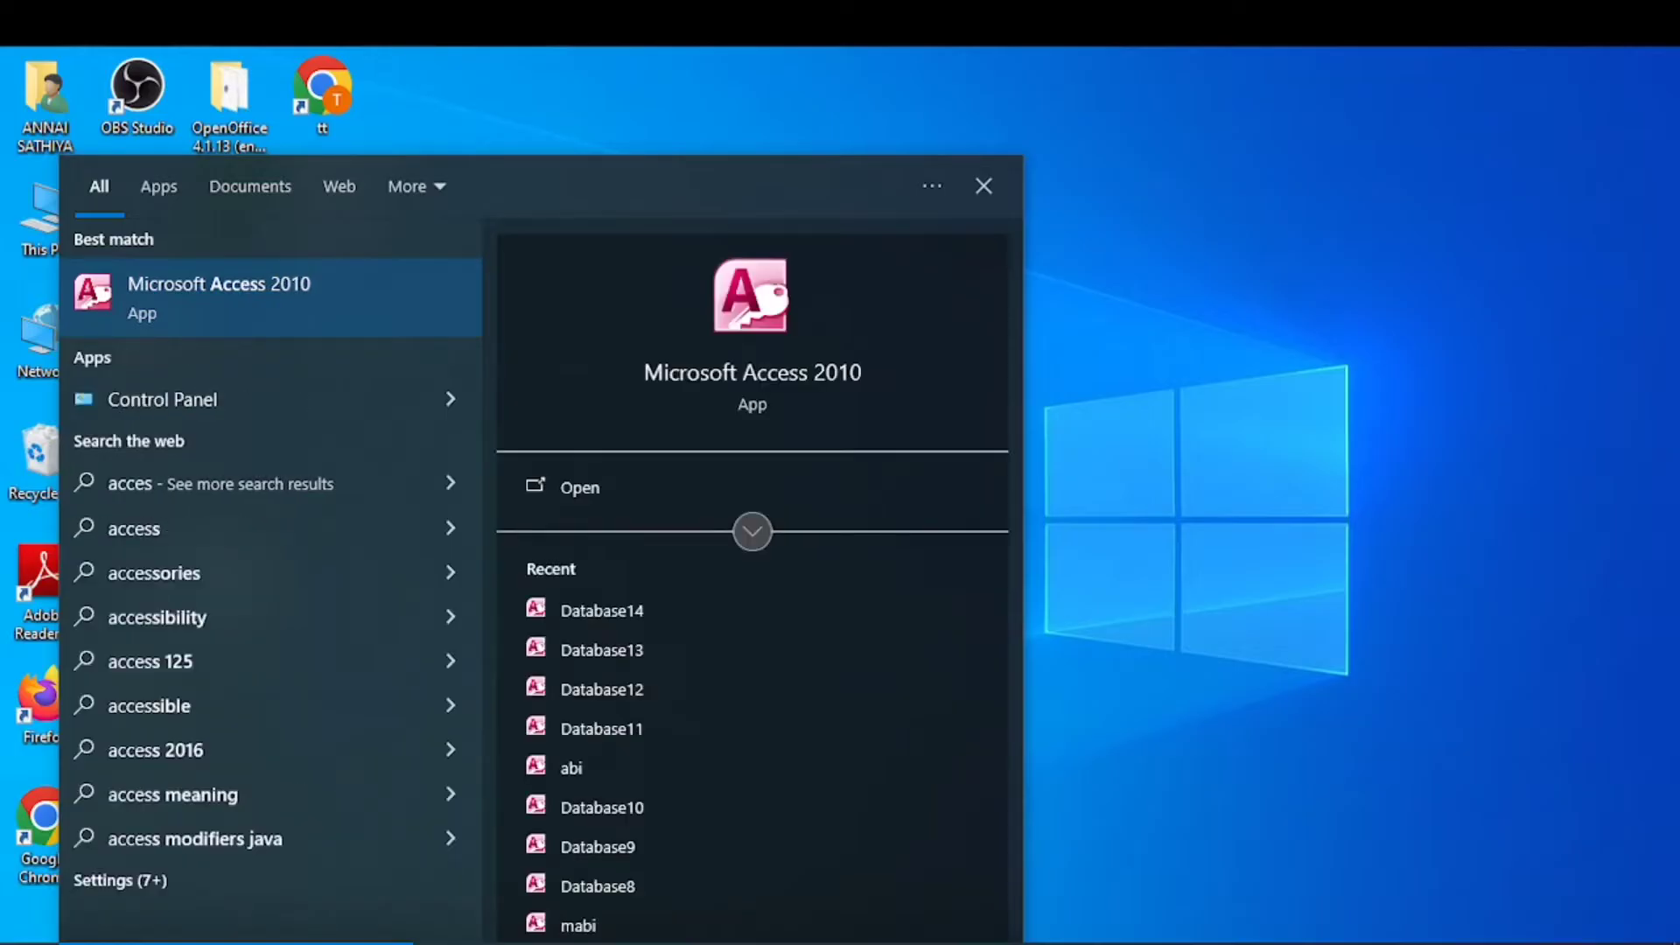
left_click(209, 294)
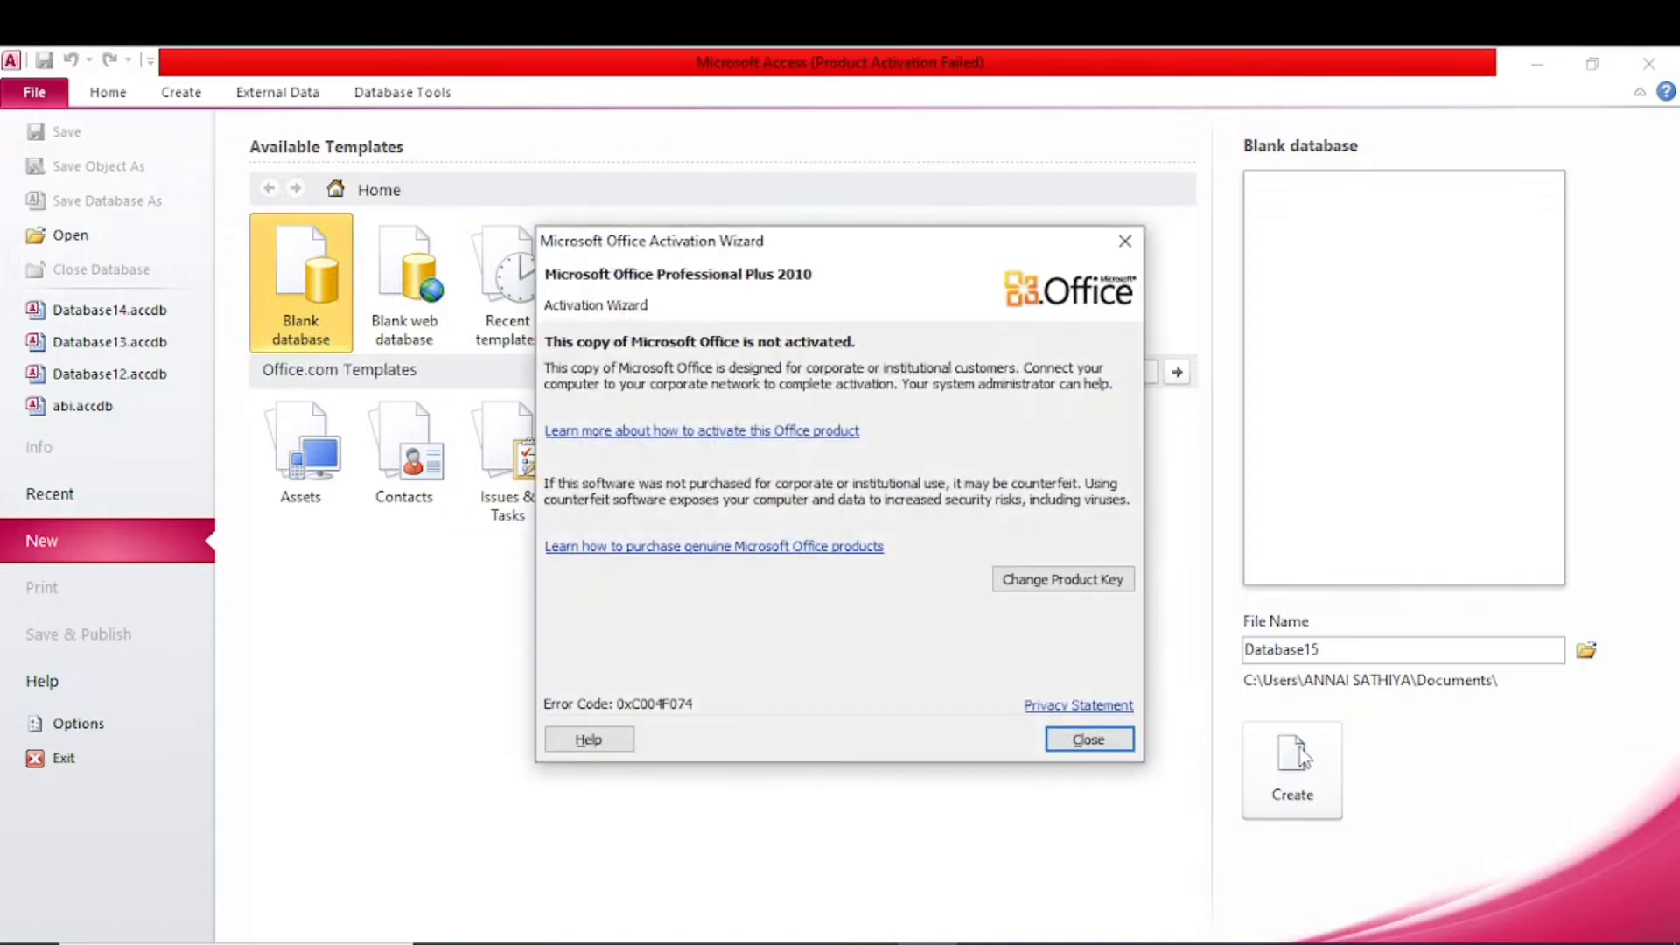
left_click(1104, 747)
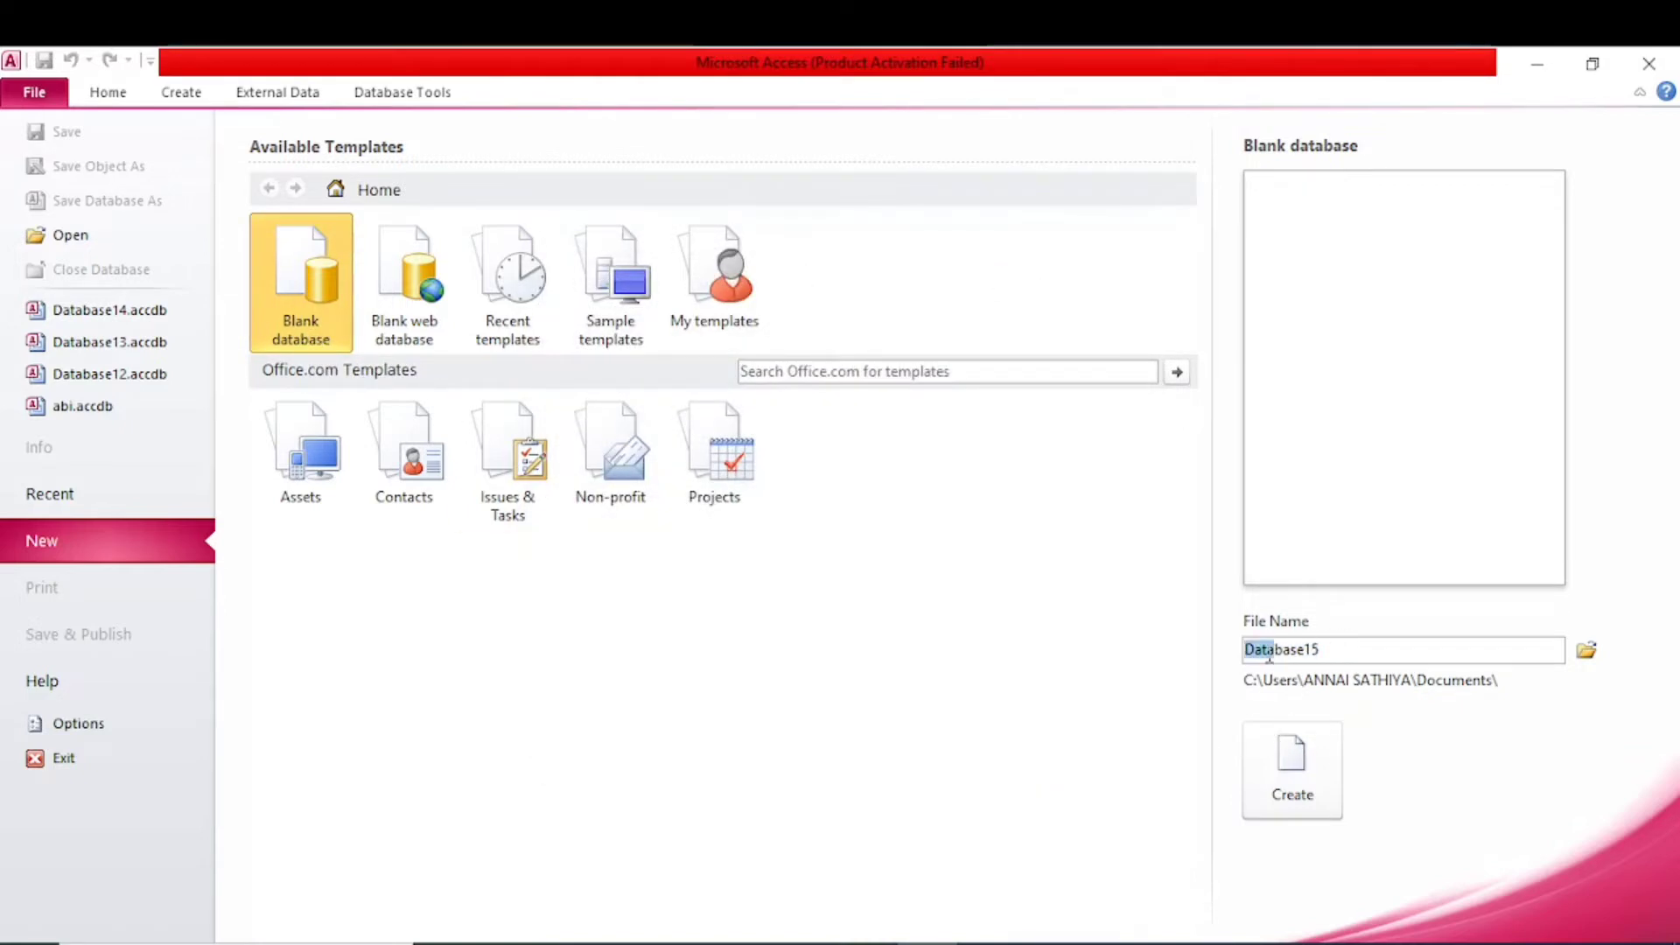
- Create a blank database with the file name kala
left_click_drag(1339, 652, 1193, 660)
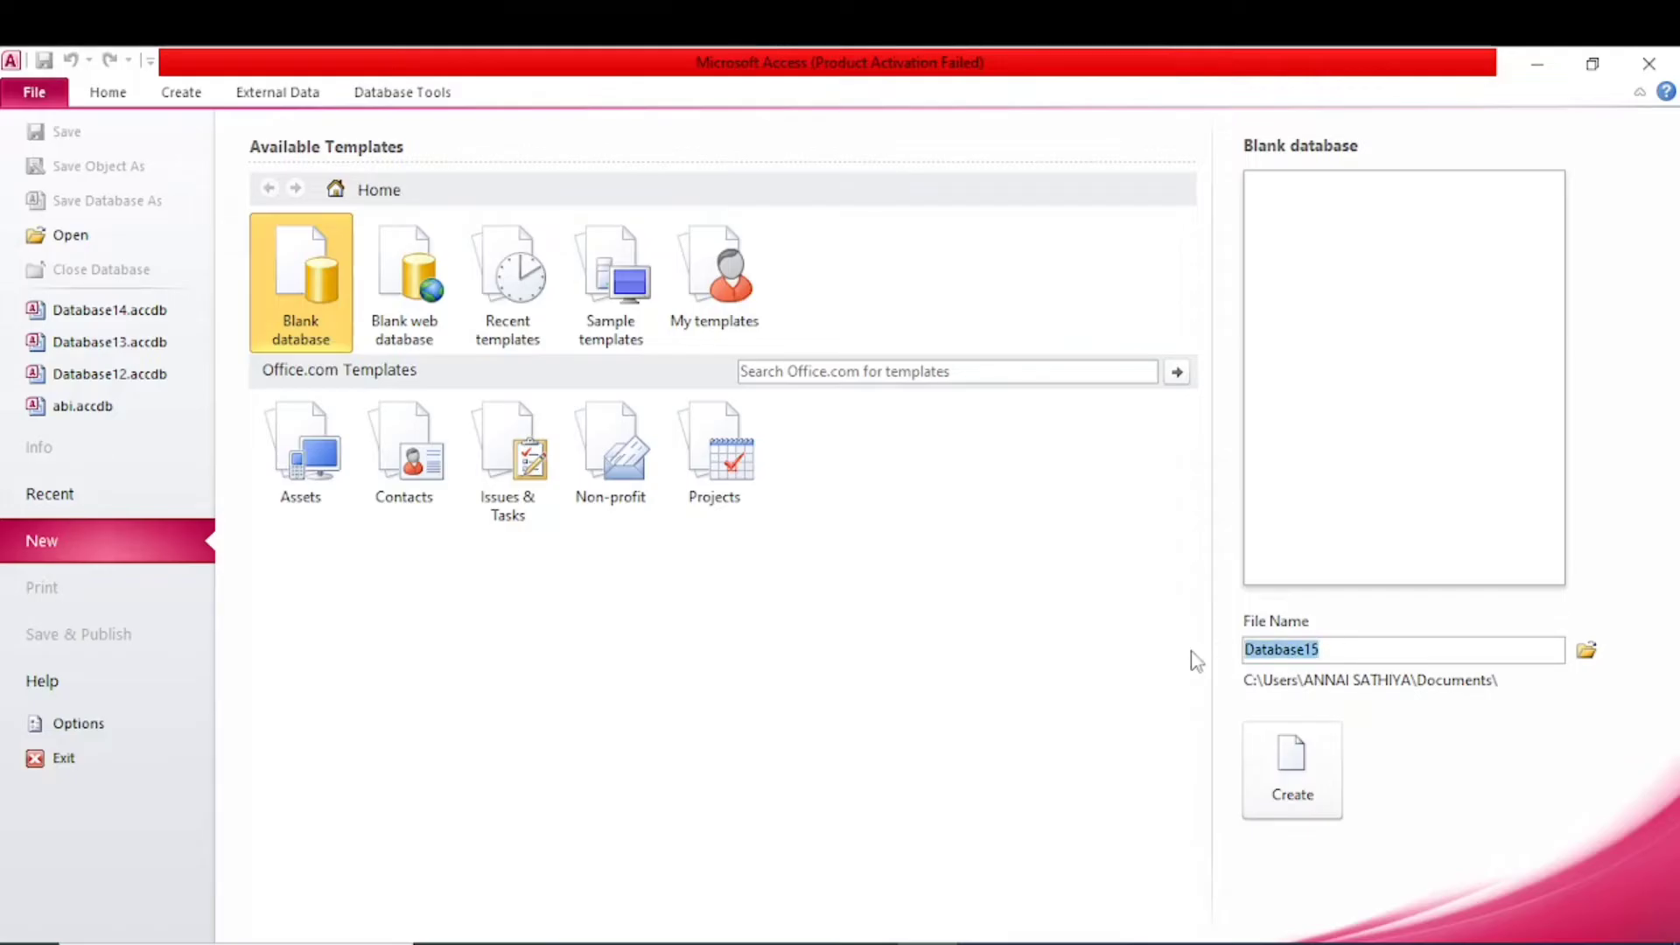
type("kala")
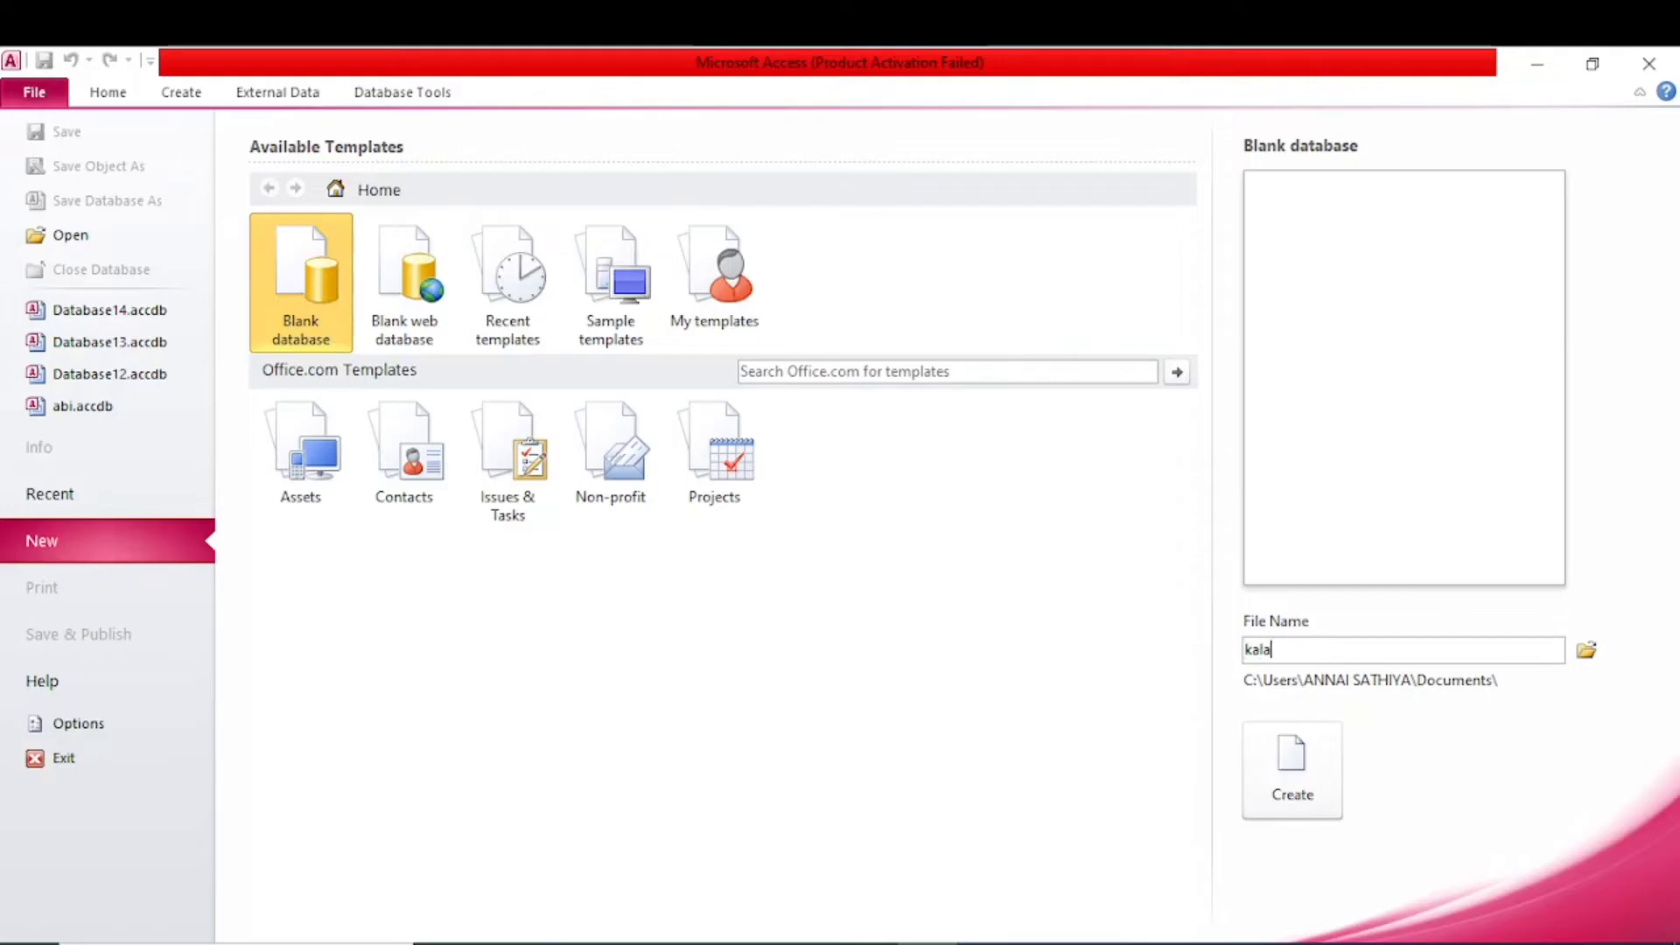
left_click(1316, 758)
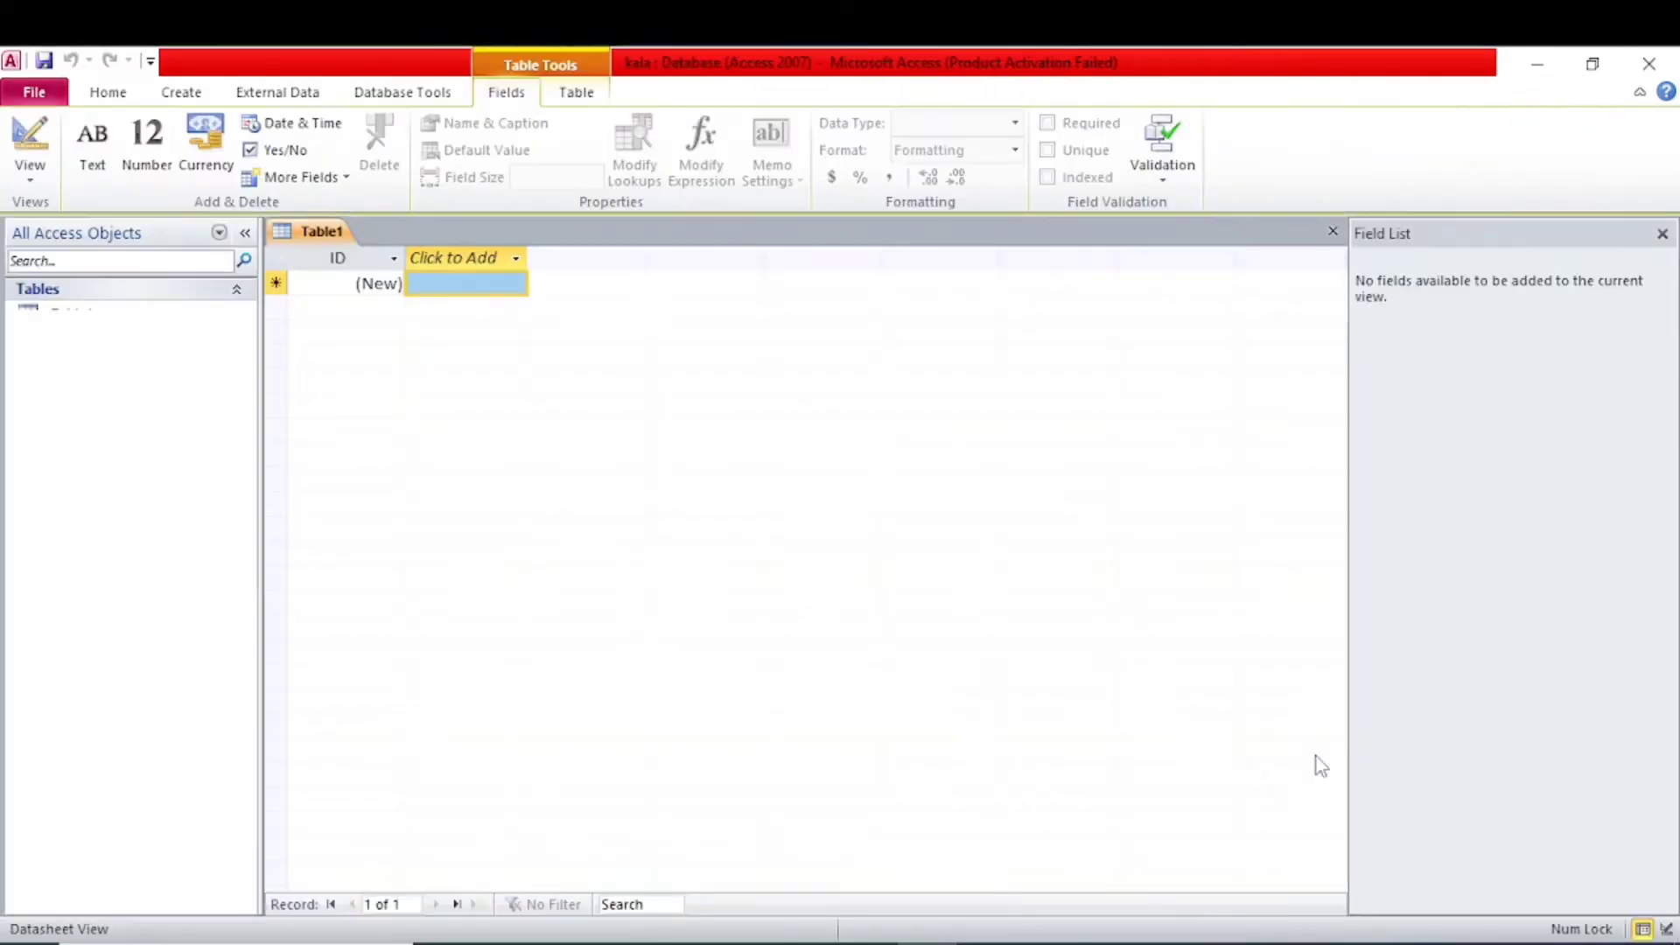
- Switch Table1 to Design View, saving the table under the name Table1
right_click(73, 321)
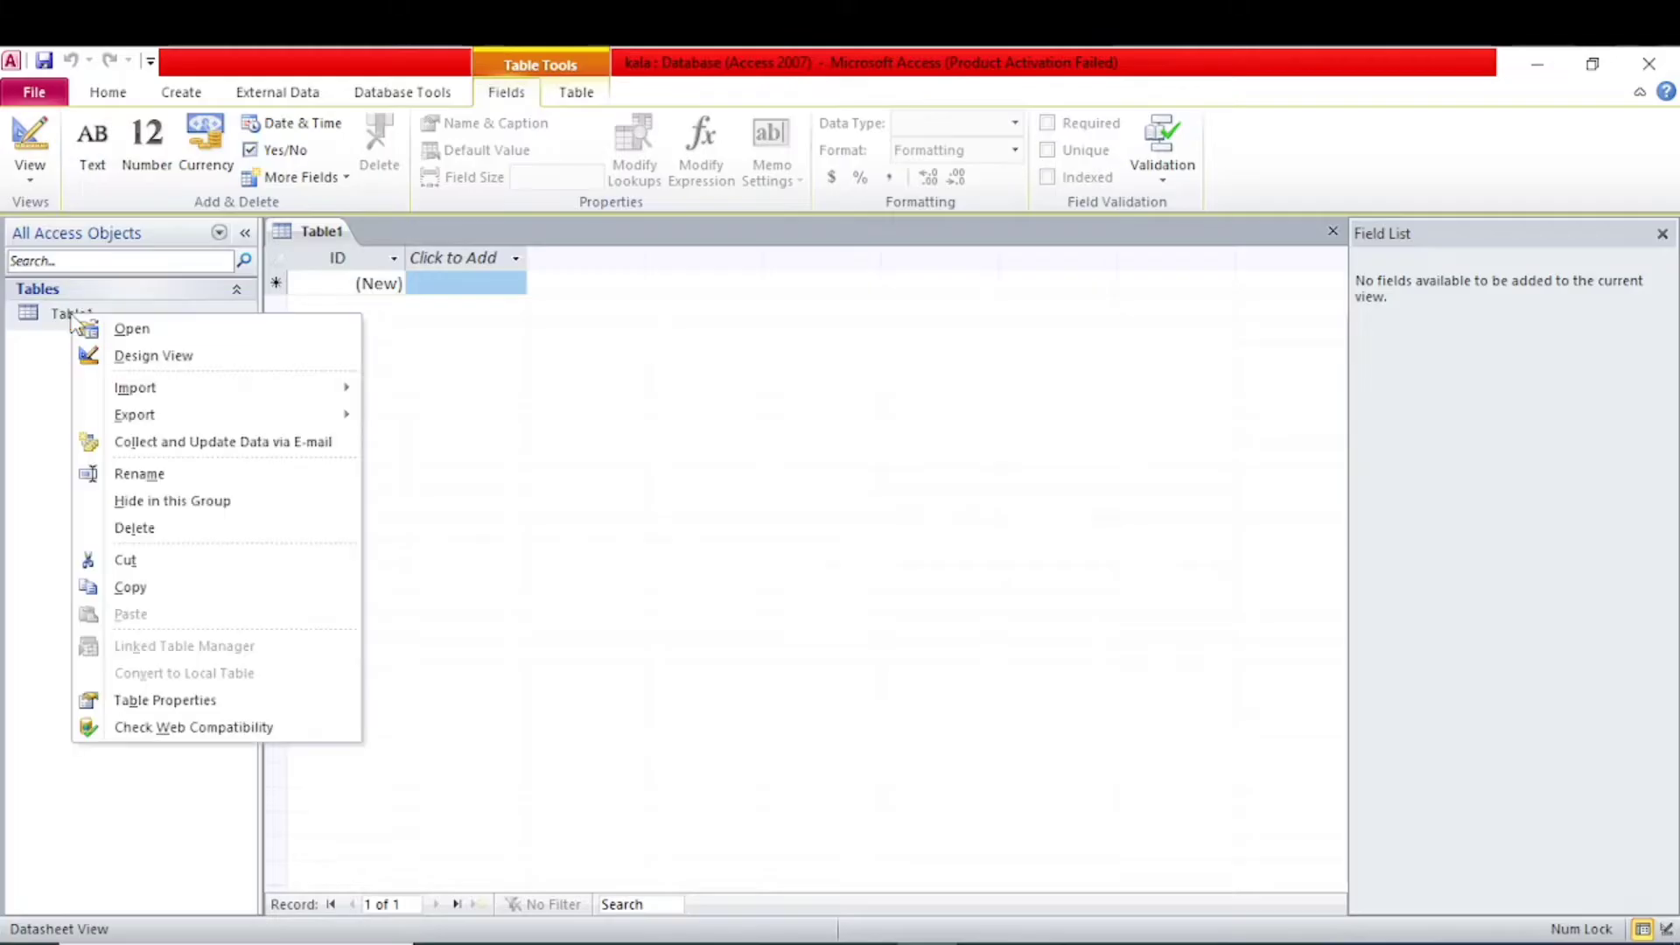
left_click(167, 366)
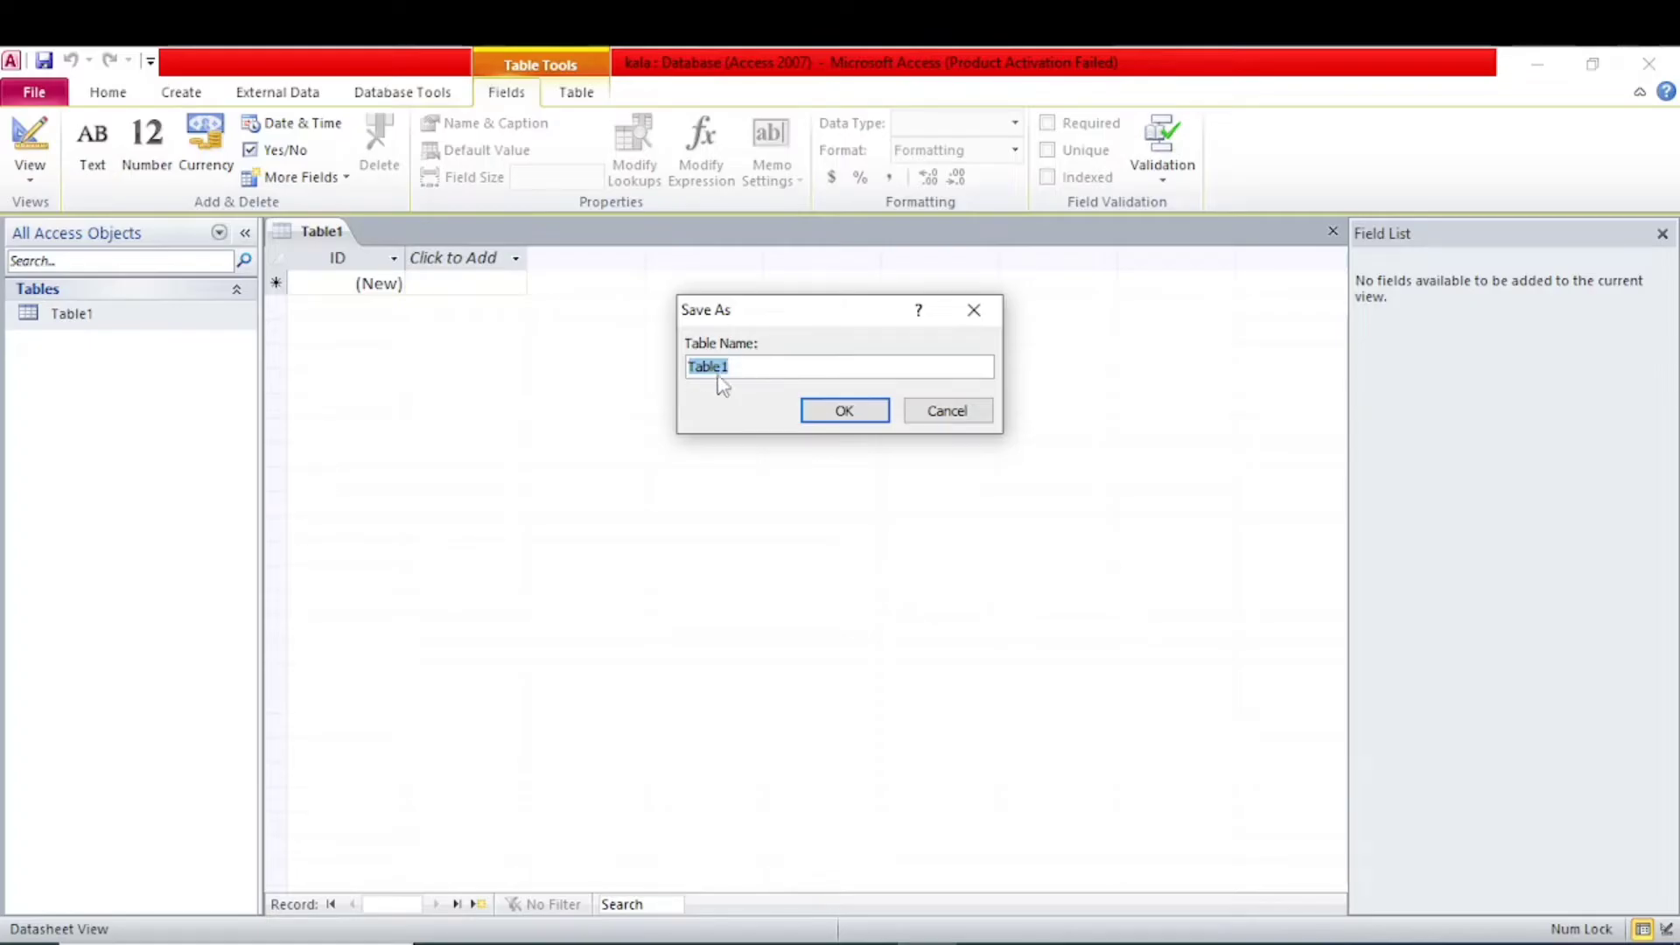
left_click(845, 411)
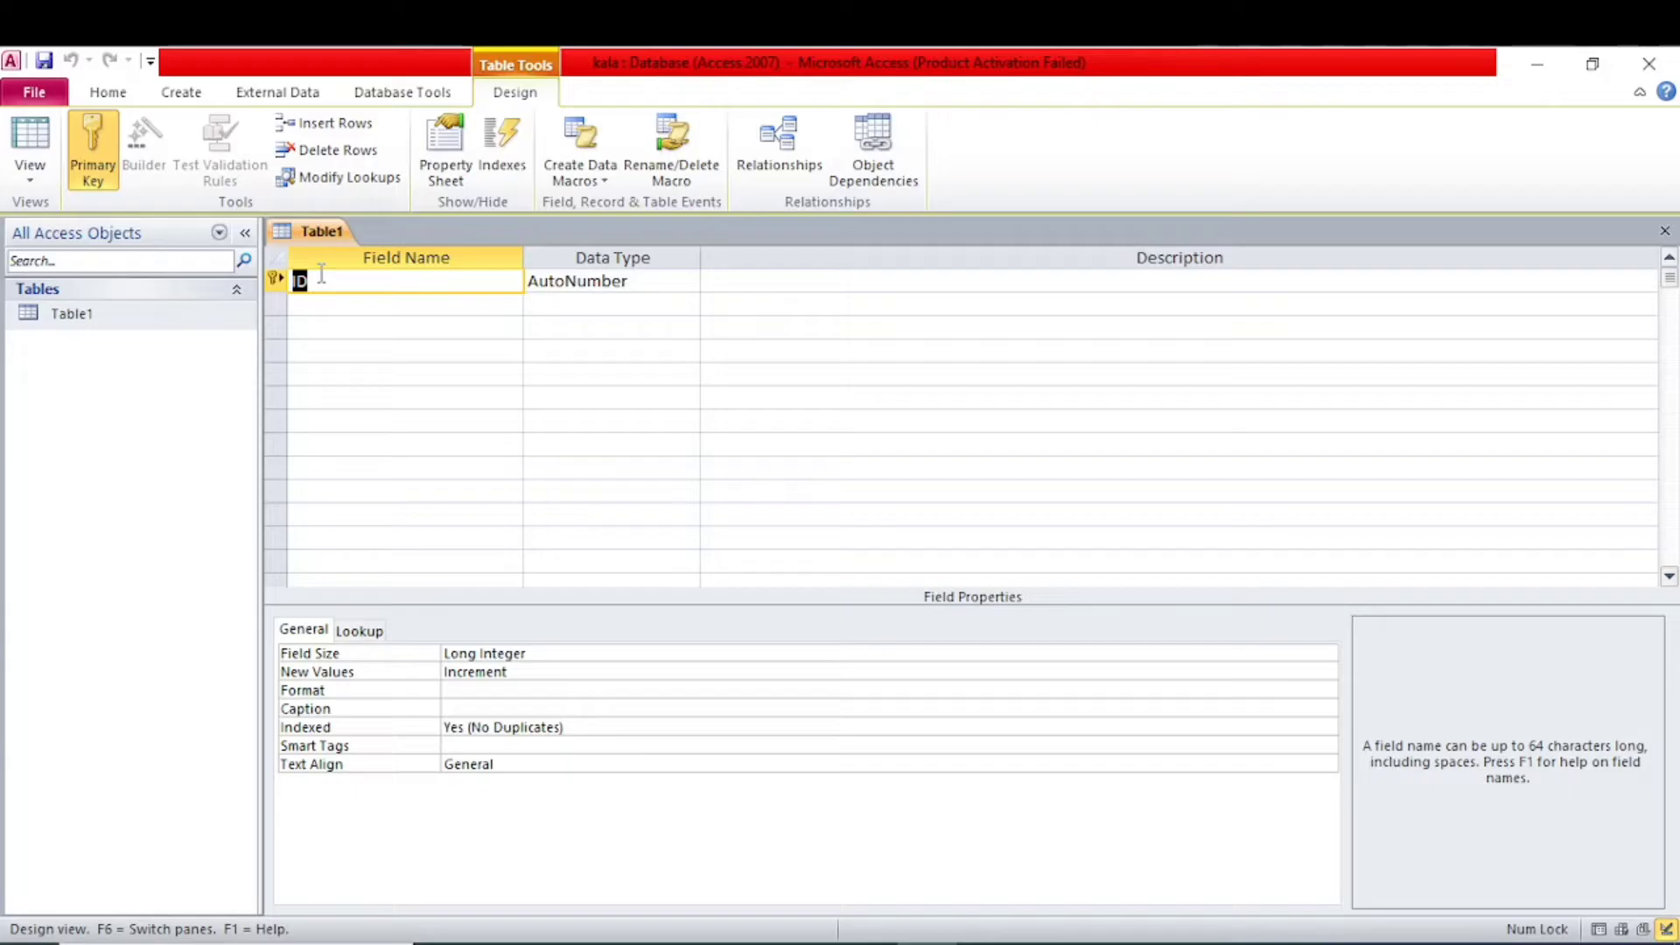
- Rename the ID primary key field to Name, accepting the reserved word, and set its data type to Text
type("Name")
left_click(750, 306)
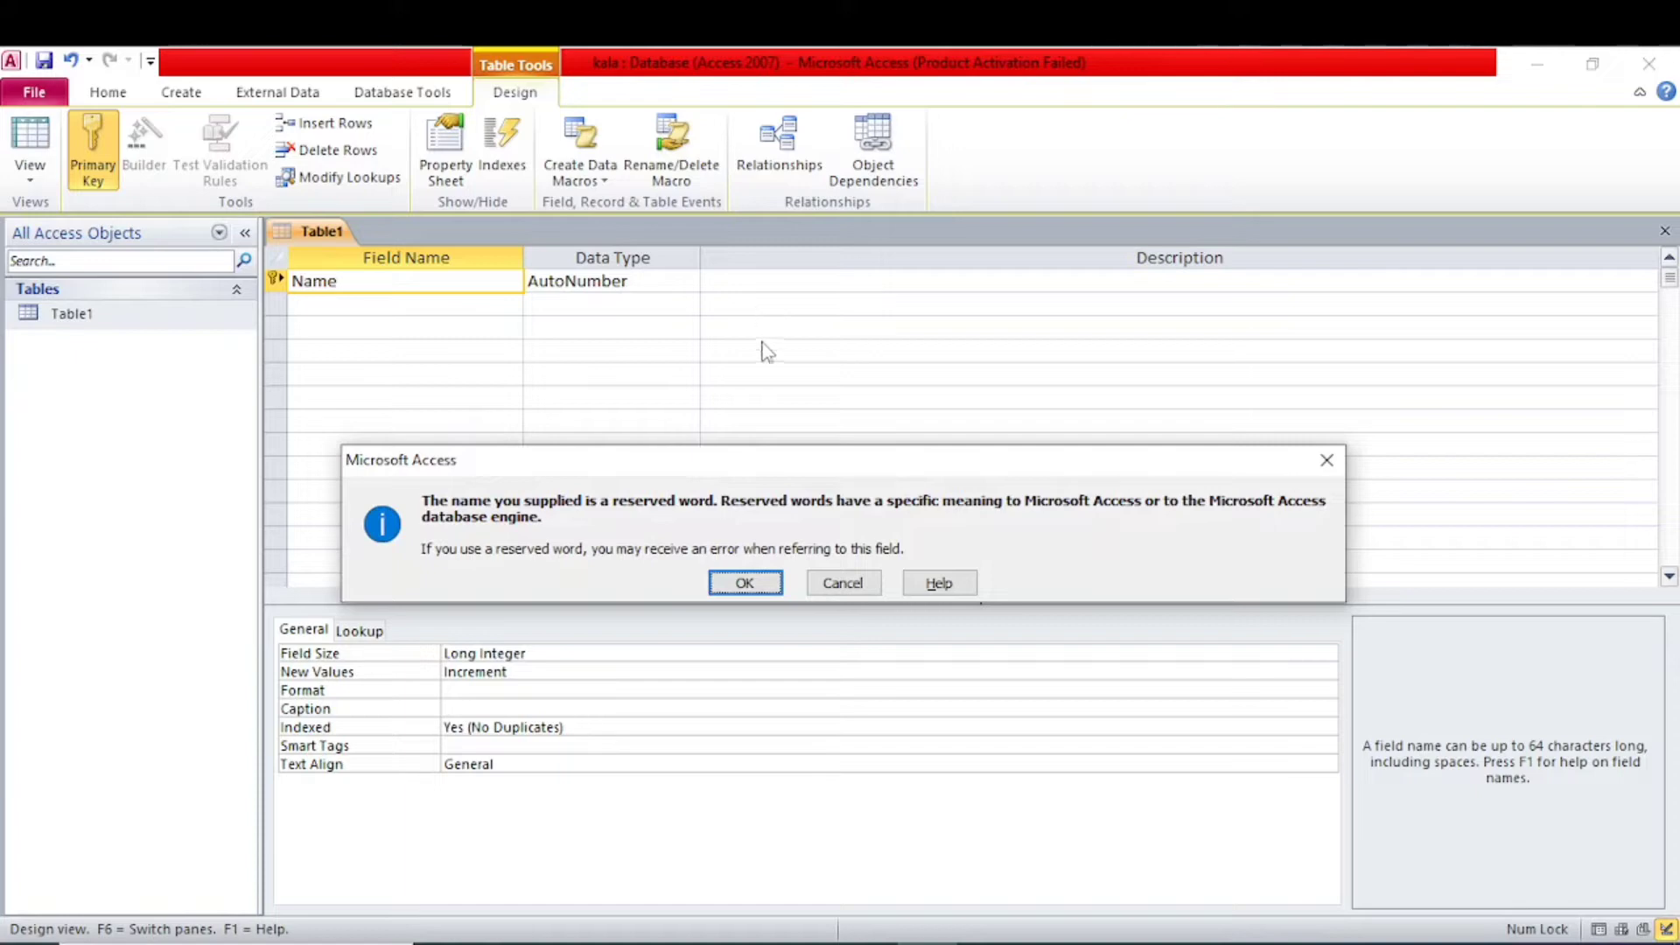
left_click(751, 581)
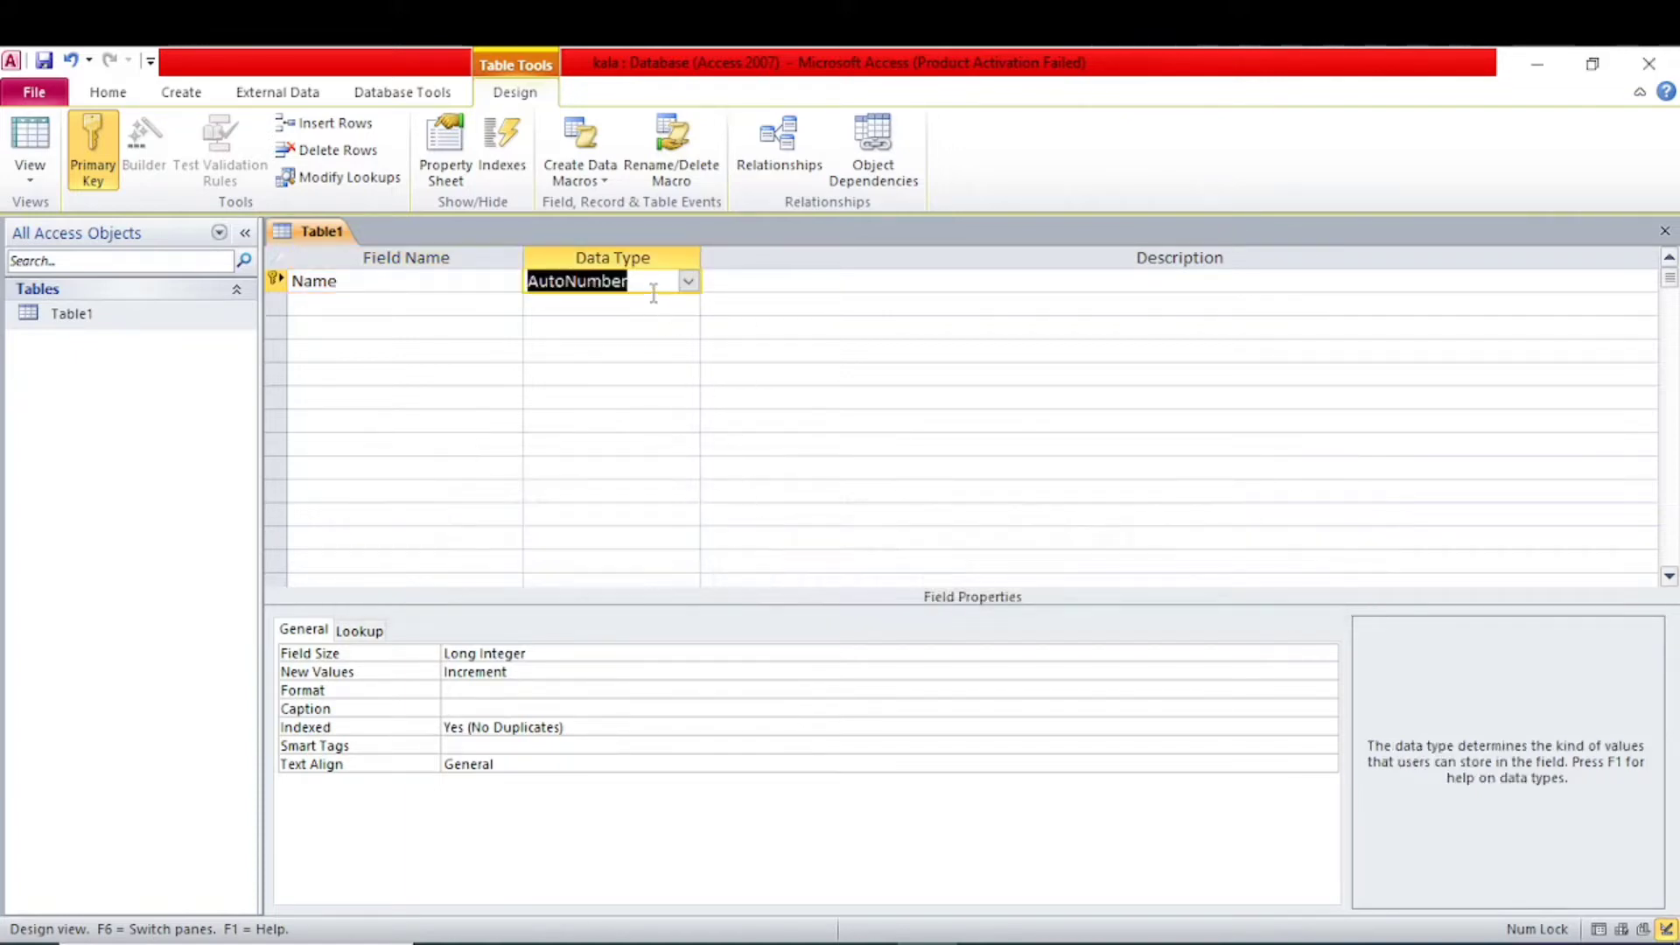
type("text")
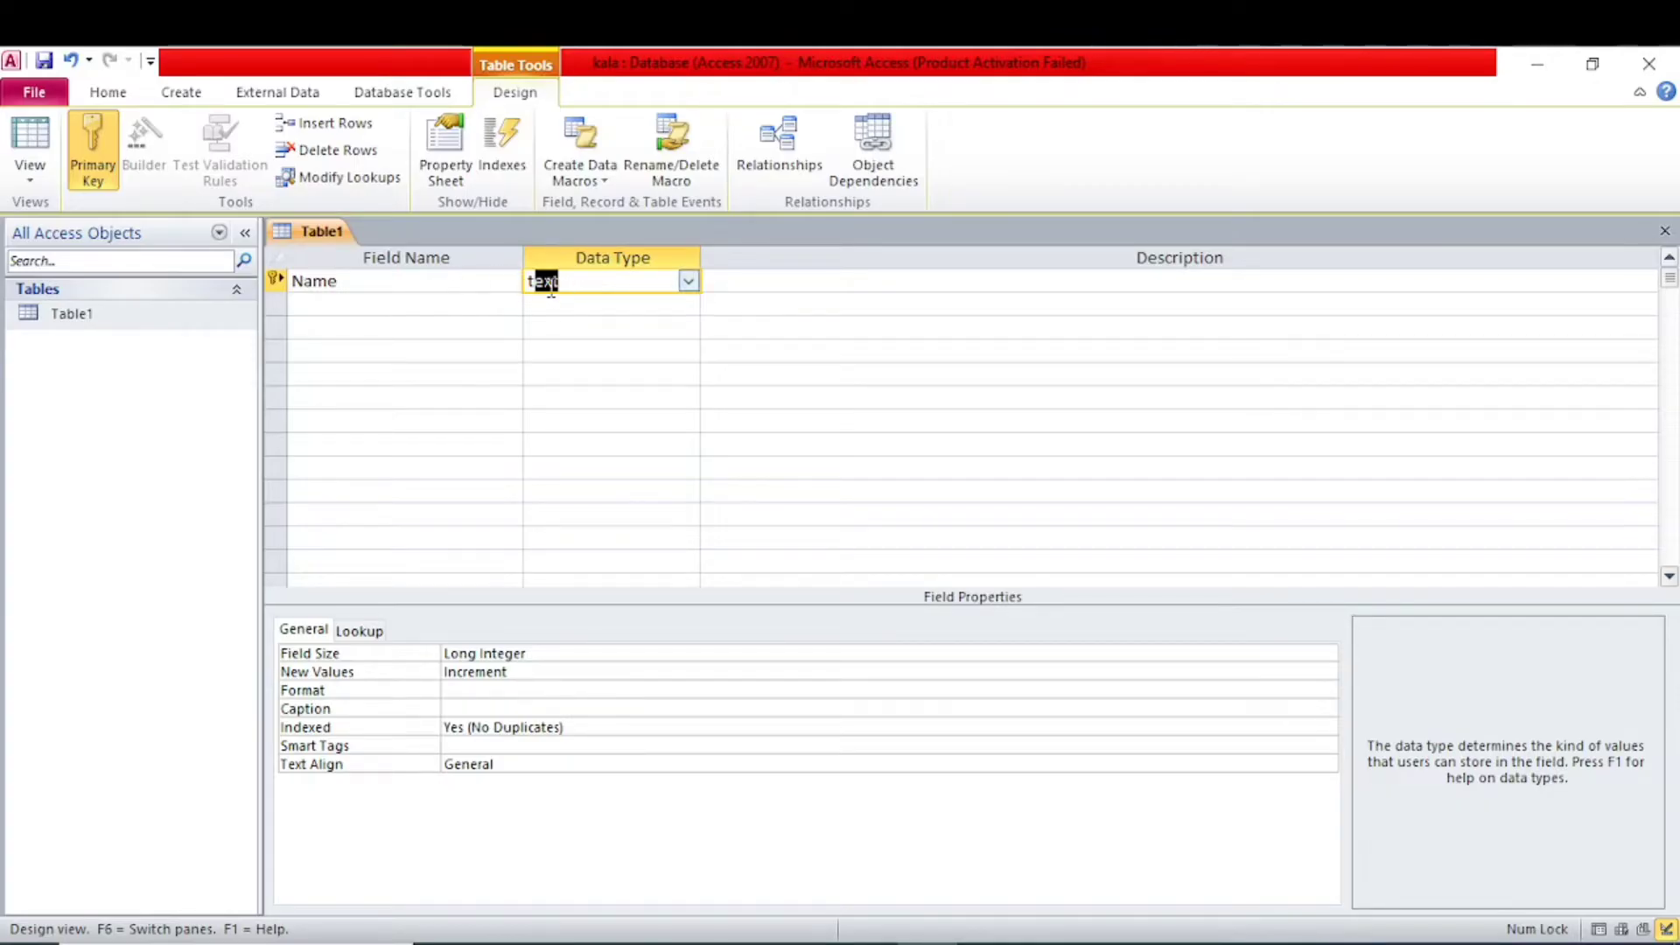
key("Tab")
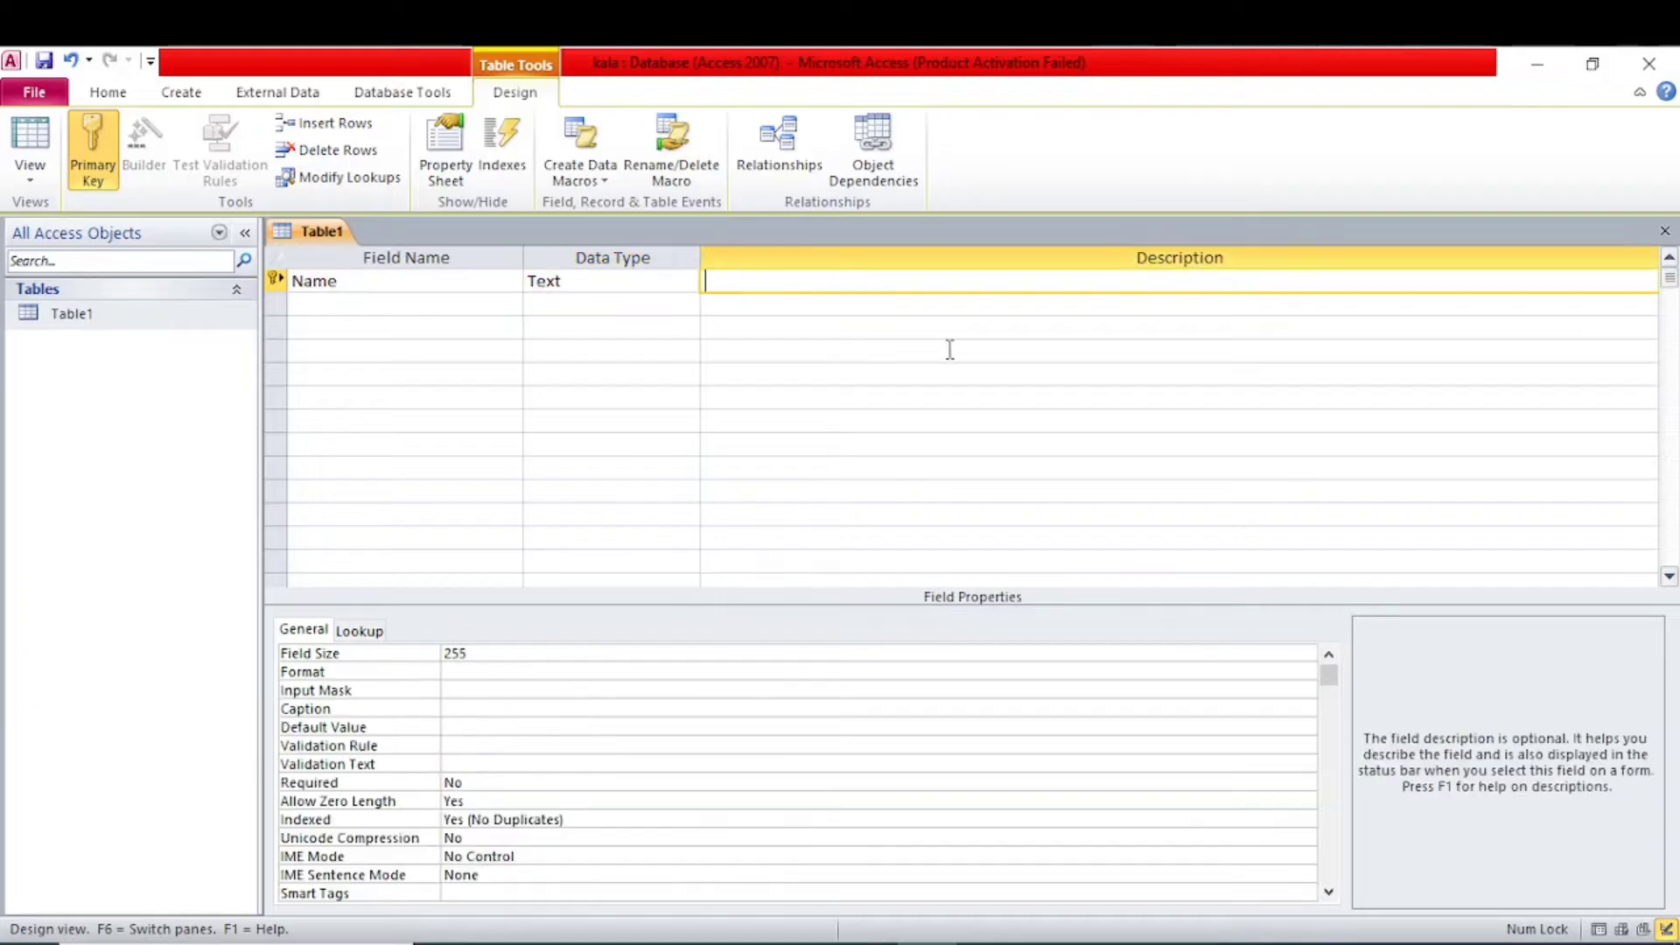
key("Tab")
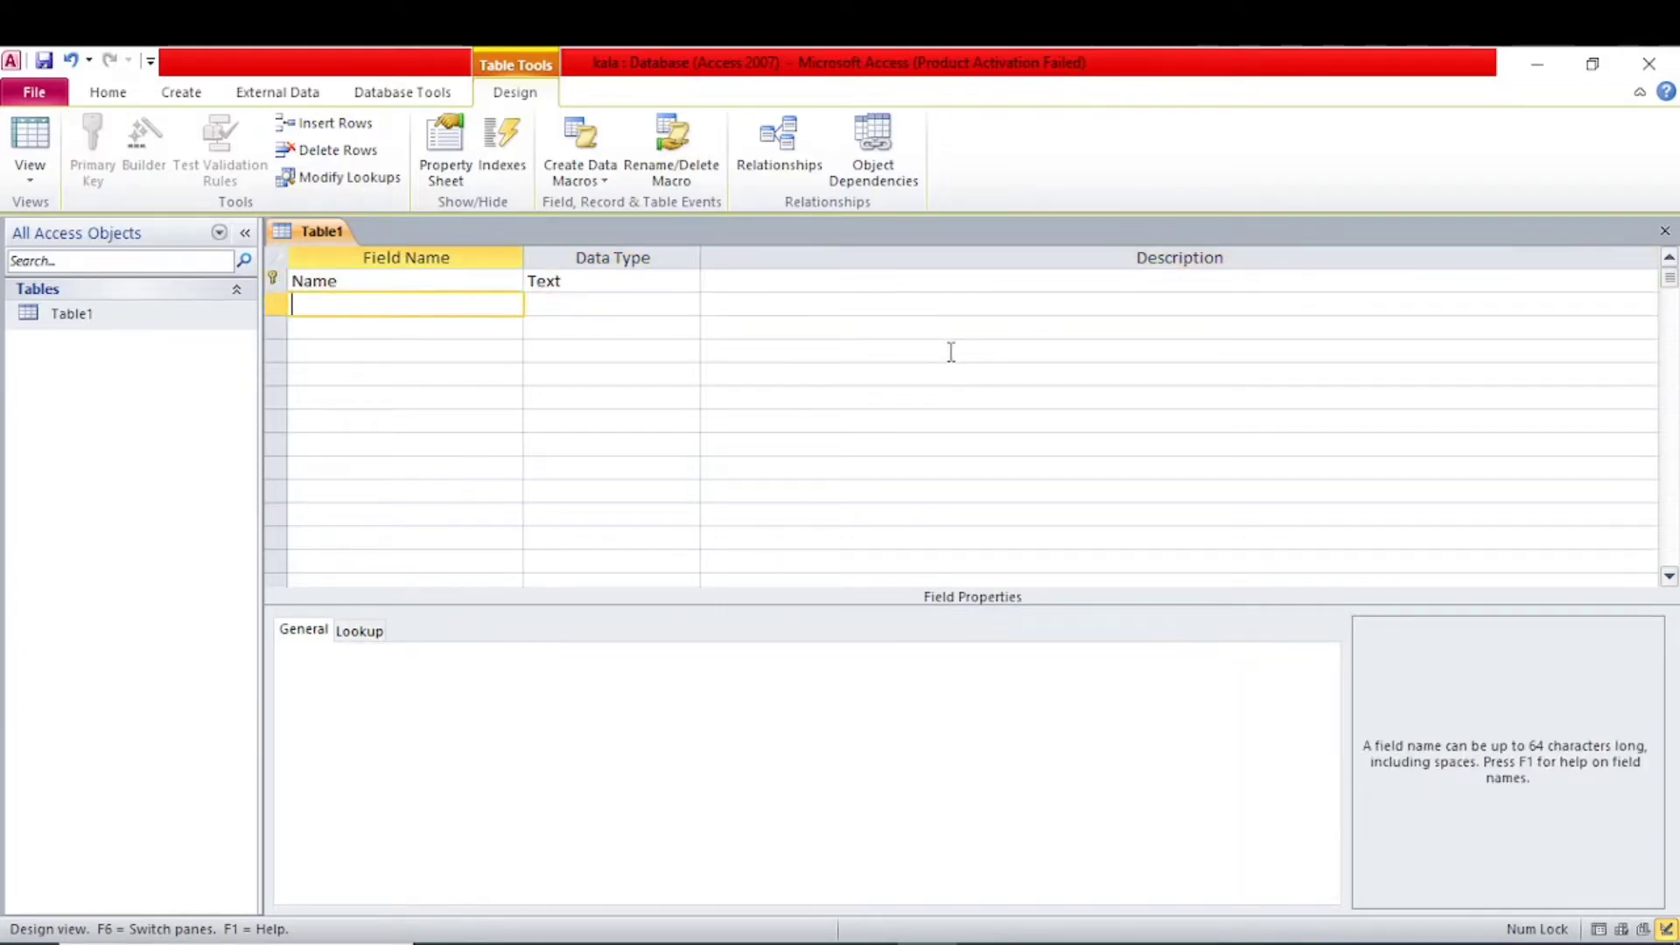
- Add a field named Tam with the Number data type below the Name field
type("Tam")
key("Tab")
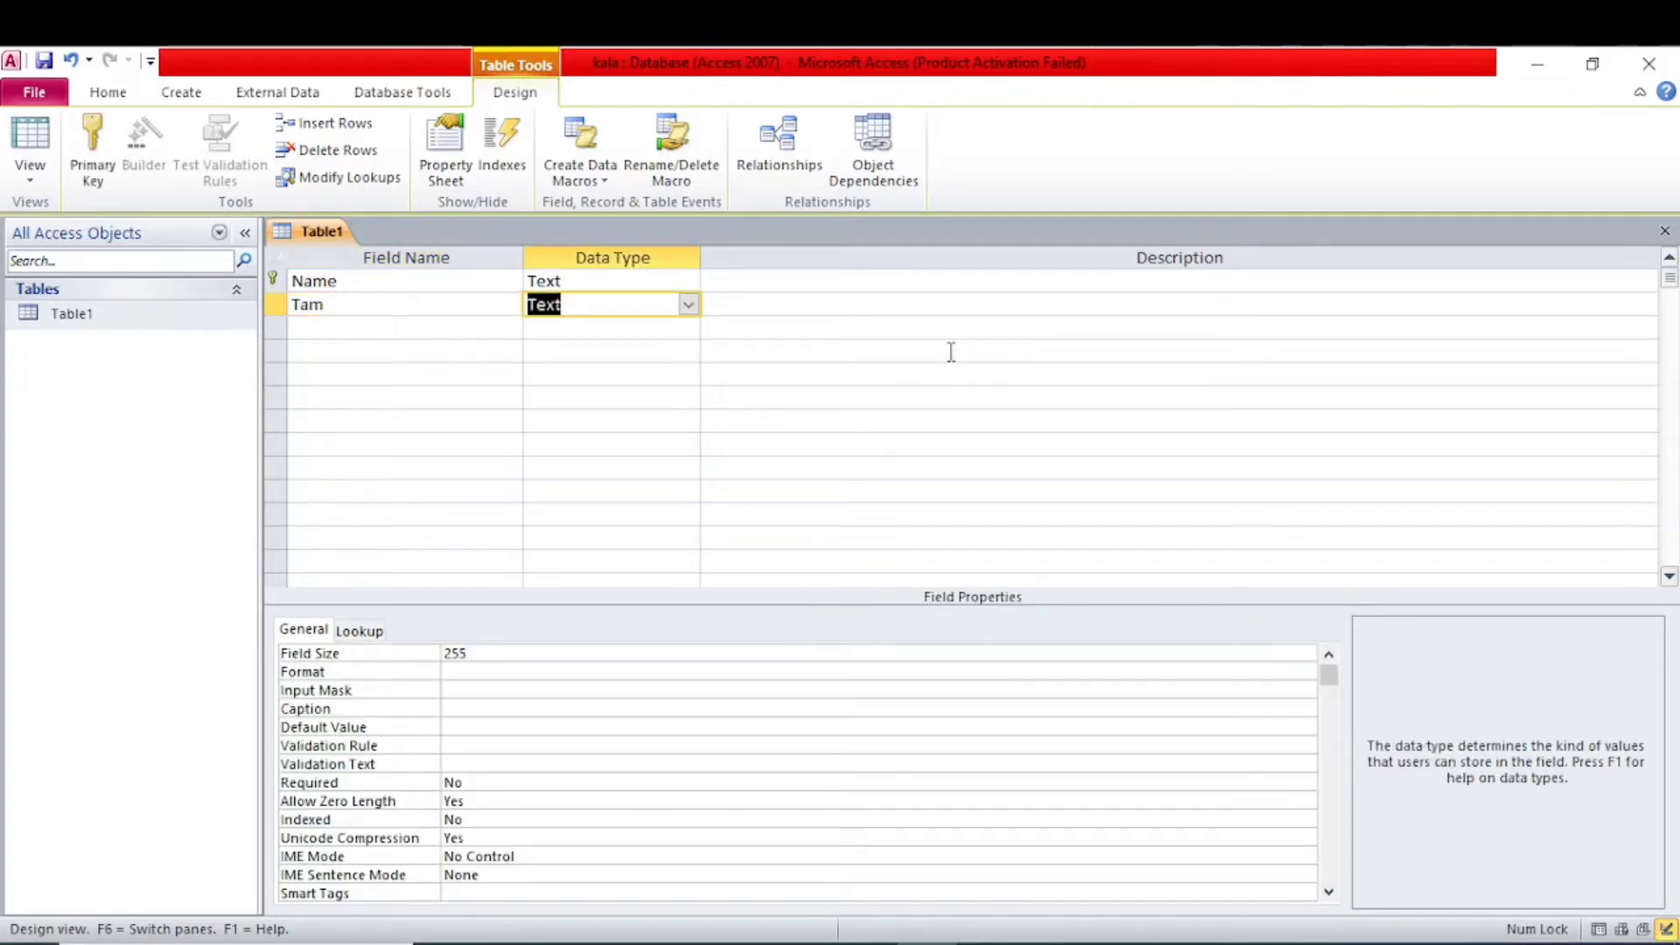
type("number")
key("Tab")
key("Tab")
- Add a field named Eng with the Number data type below Tam
type("e")
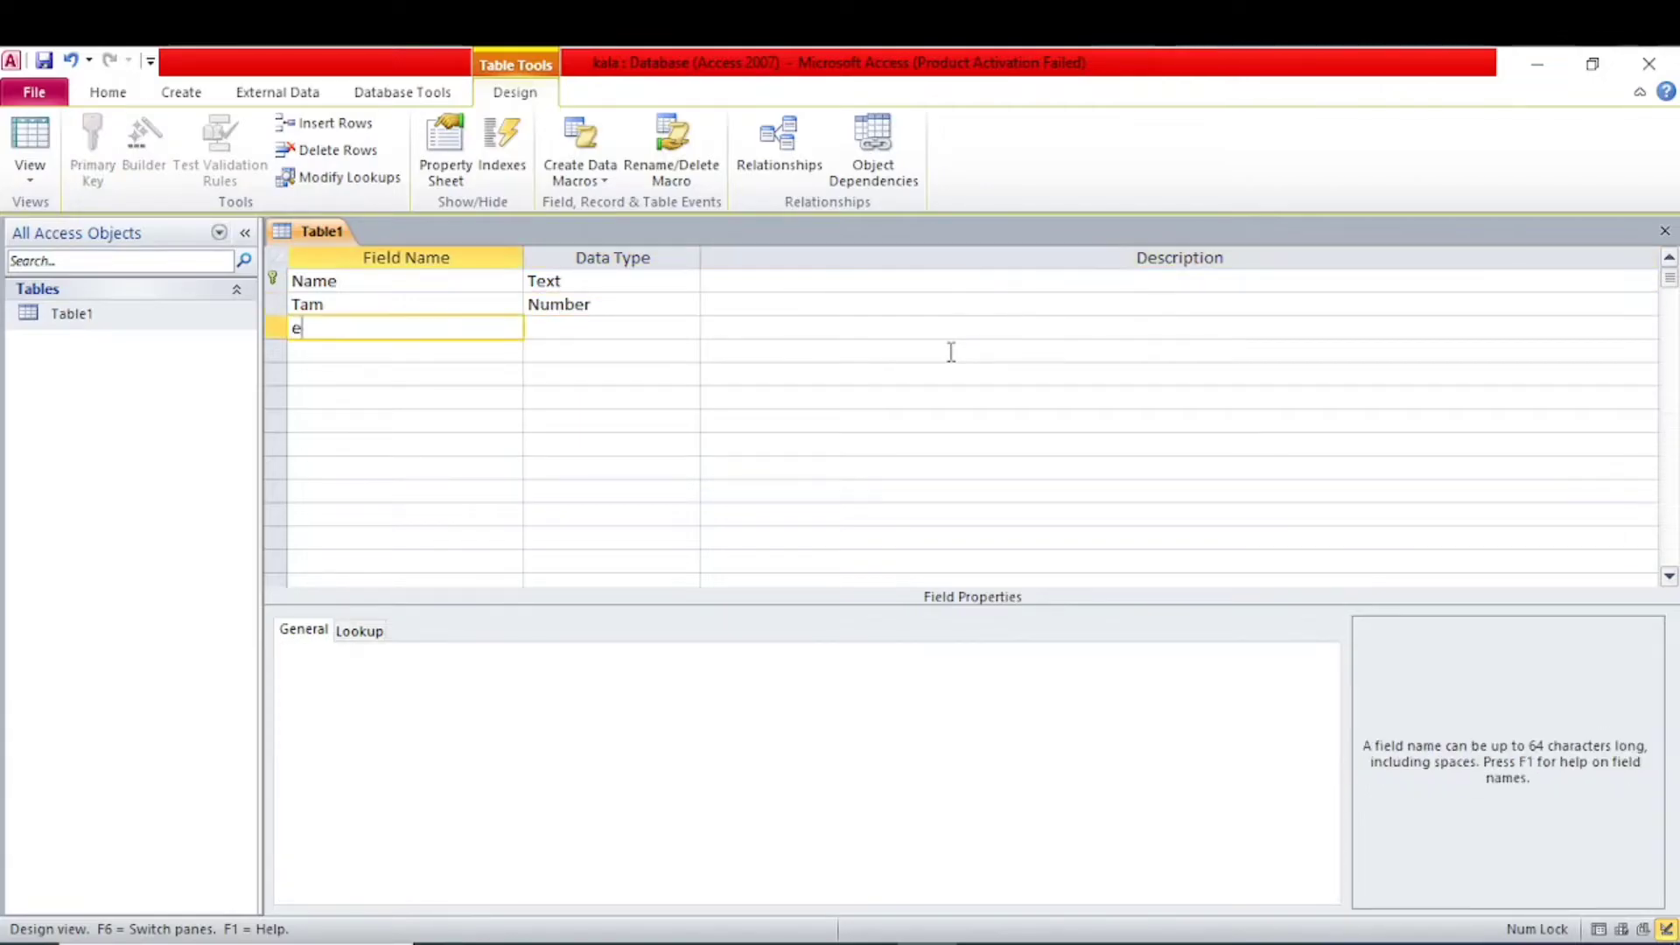
key("BackSpace")
type("Eng")
key("Tab")
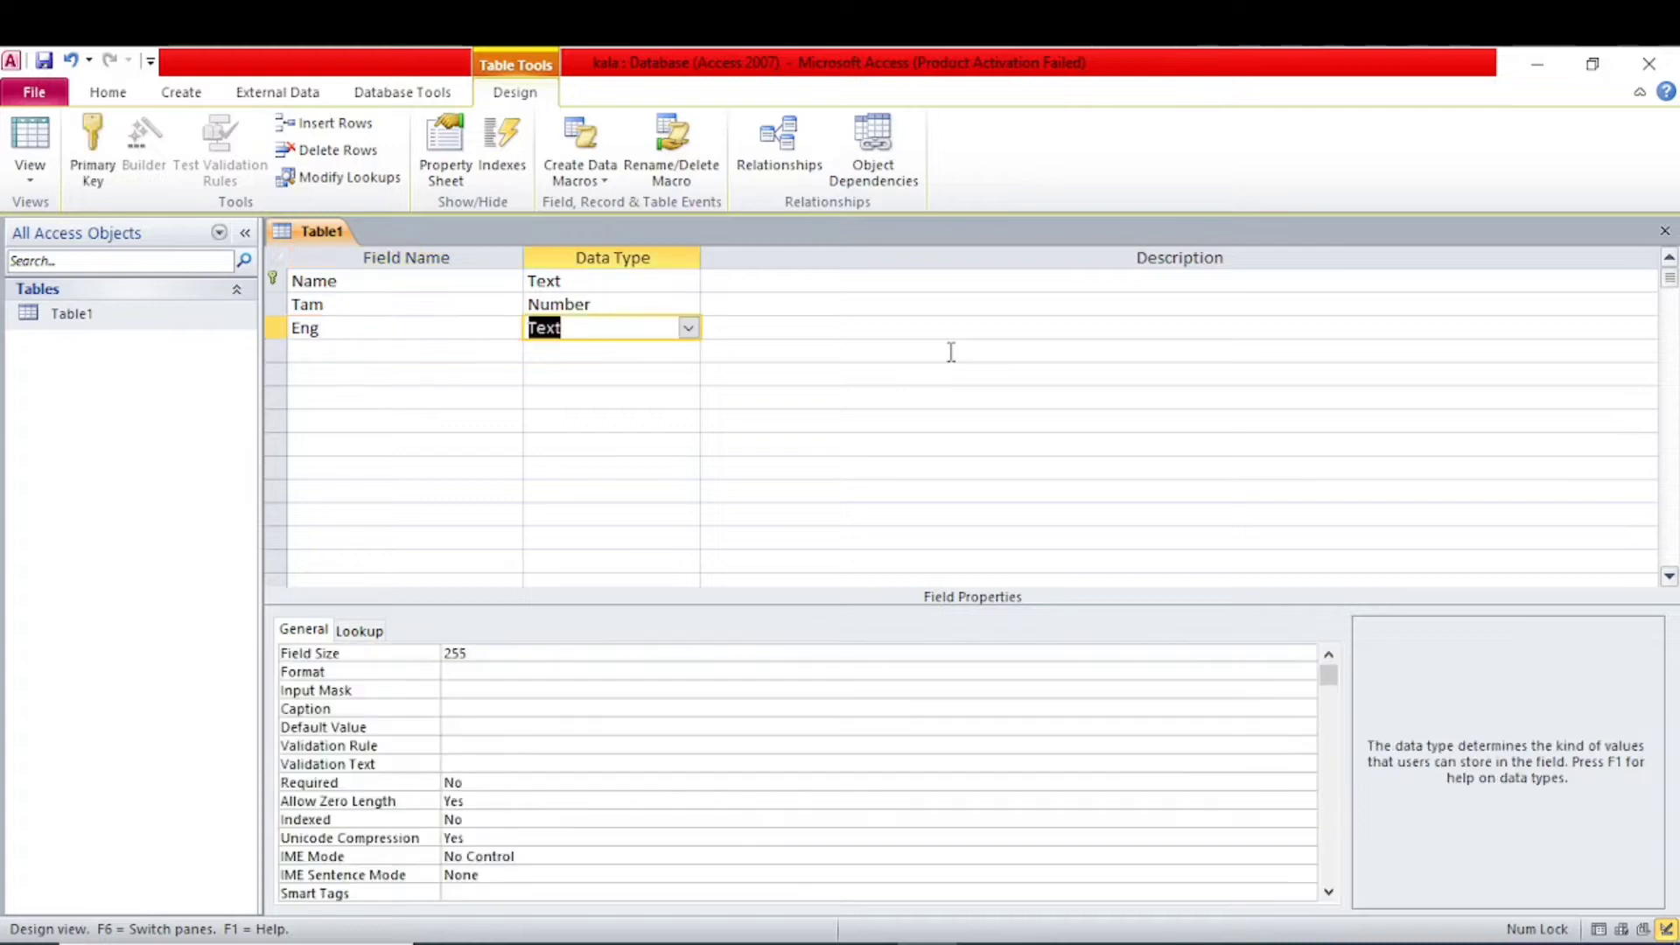
type("number")
key("Tab")
key("Tab")
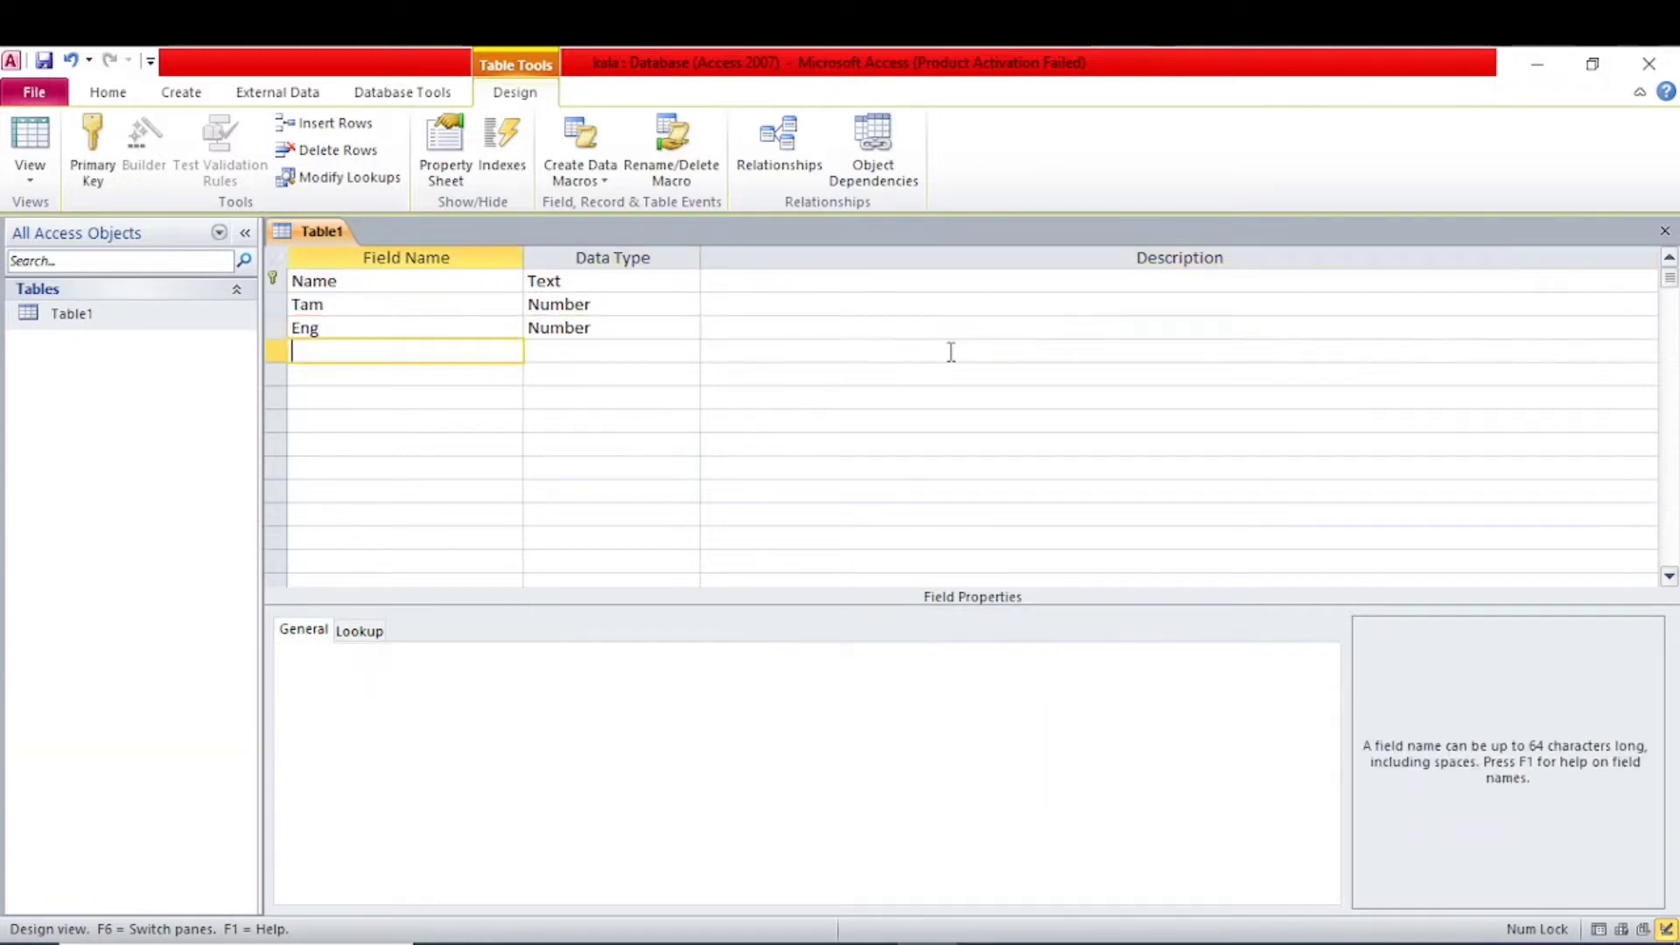
- Add a field named Mat with the Number data type below Eng
type("Mat")
key("Tab")
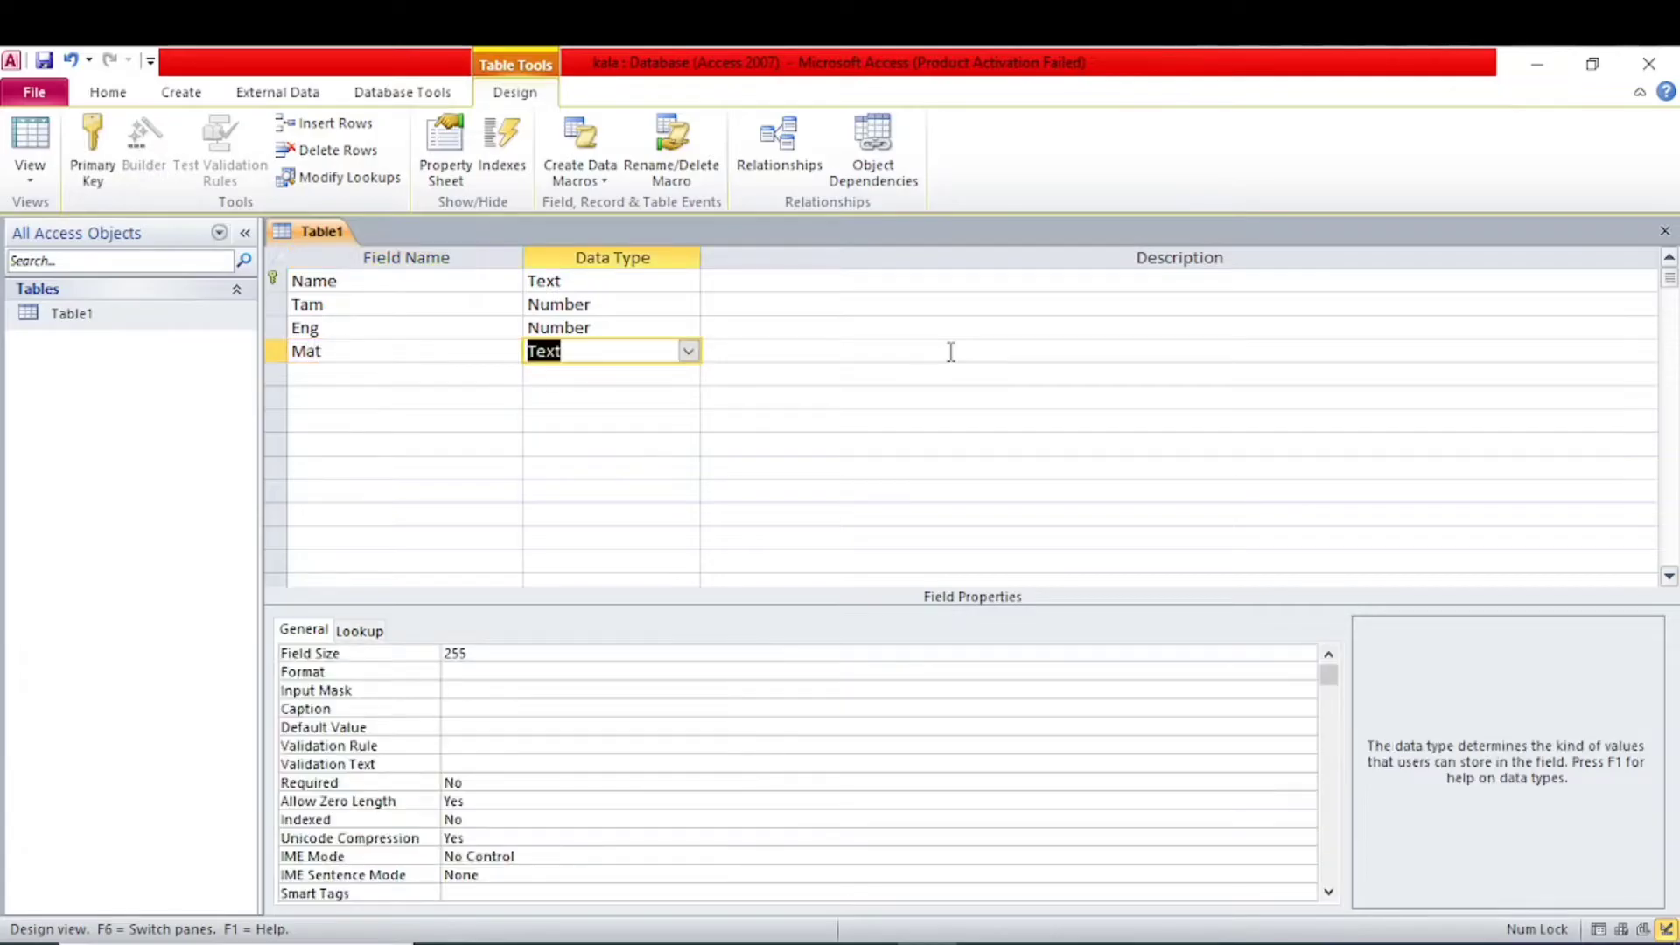
type("number")
key("Tab")
key("Tab")
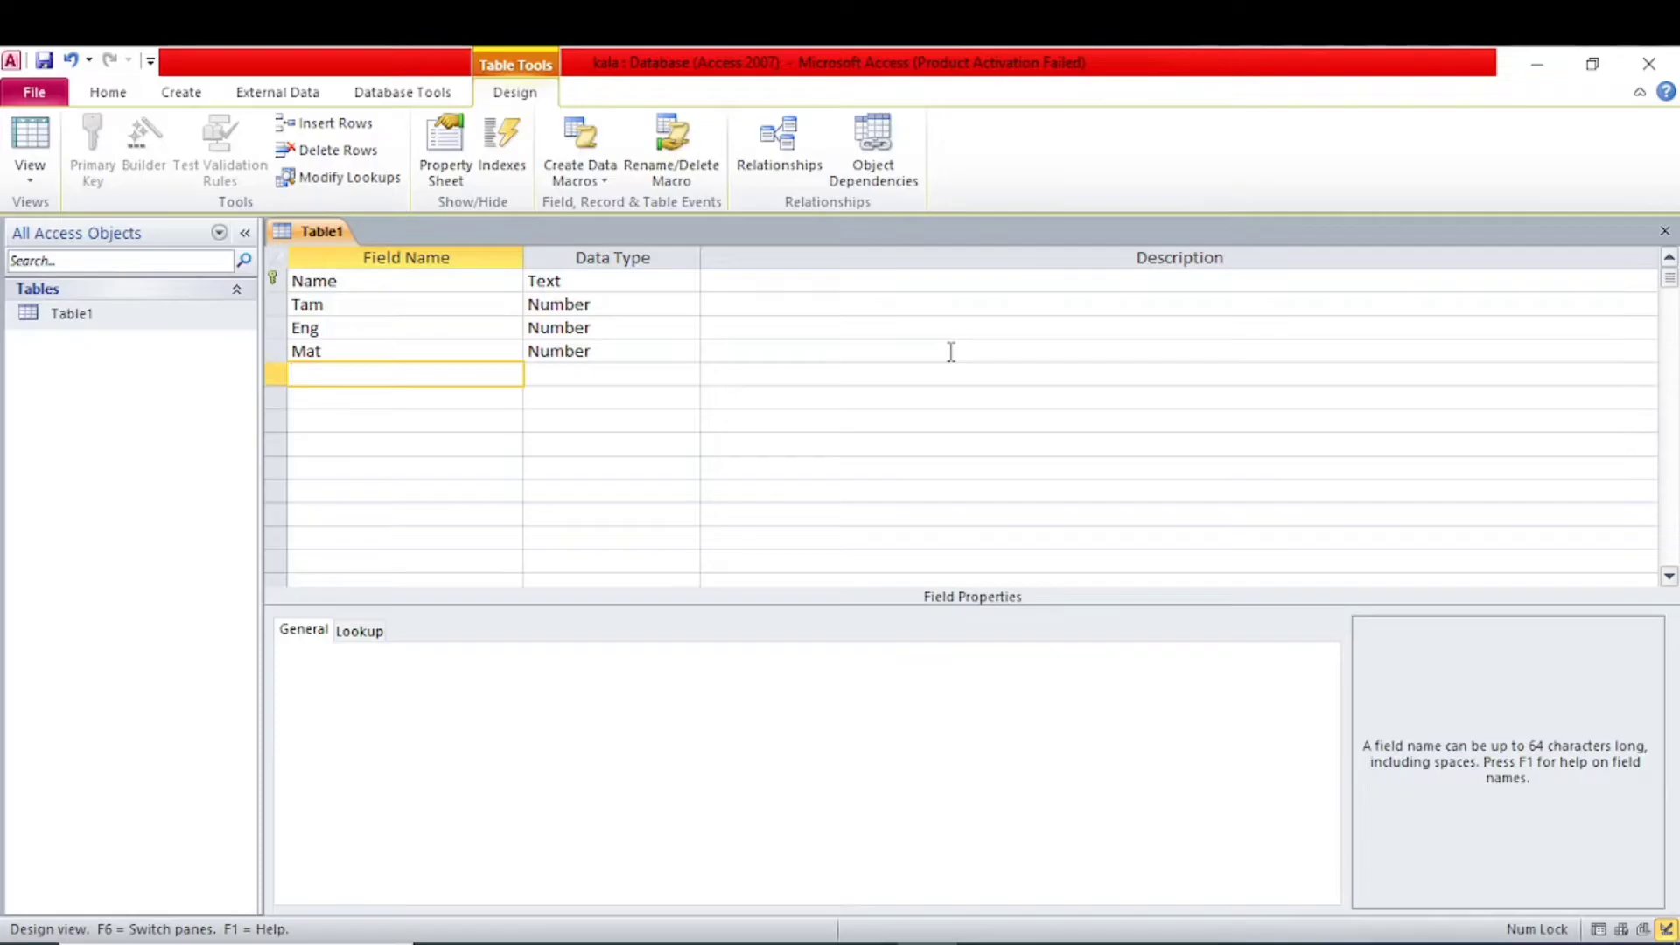
- Add a field named sci with the Number data type below Mat
type("sci")
key("Tab")
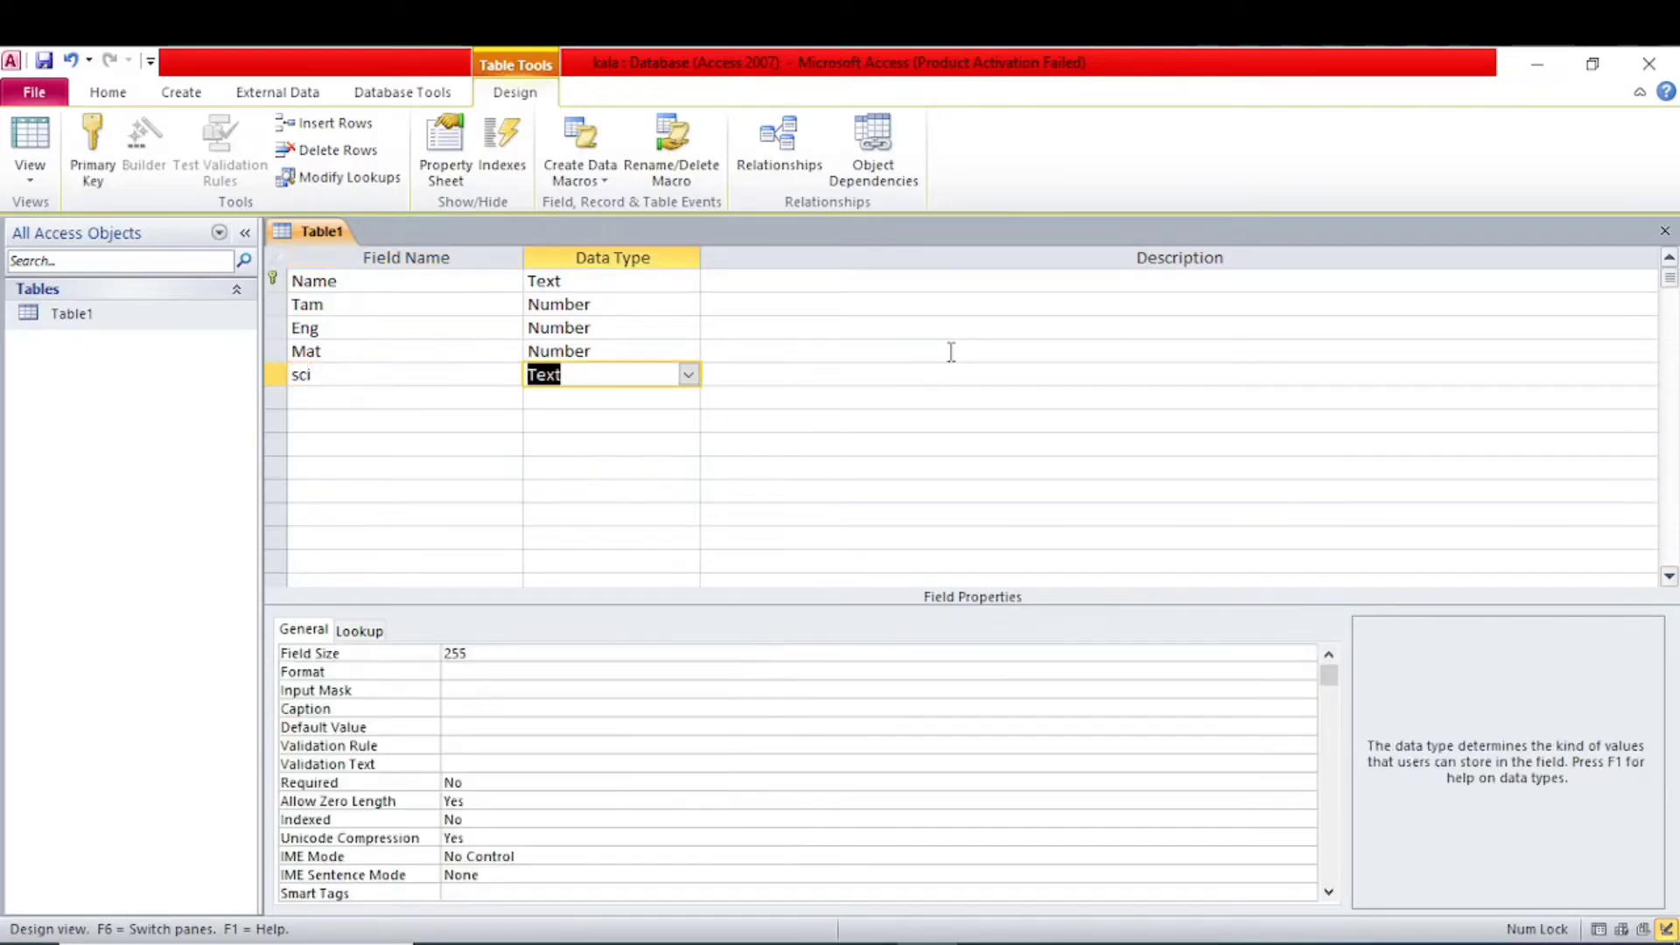
type("n")
key("Tab")
key("Tab")
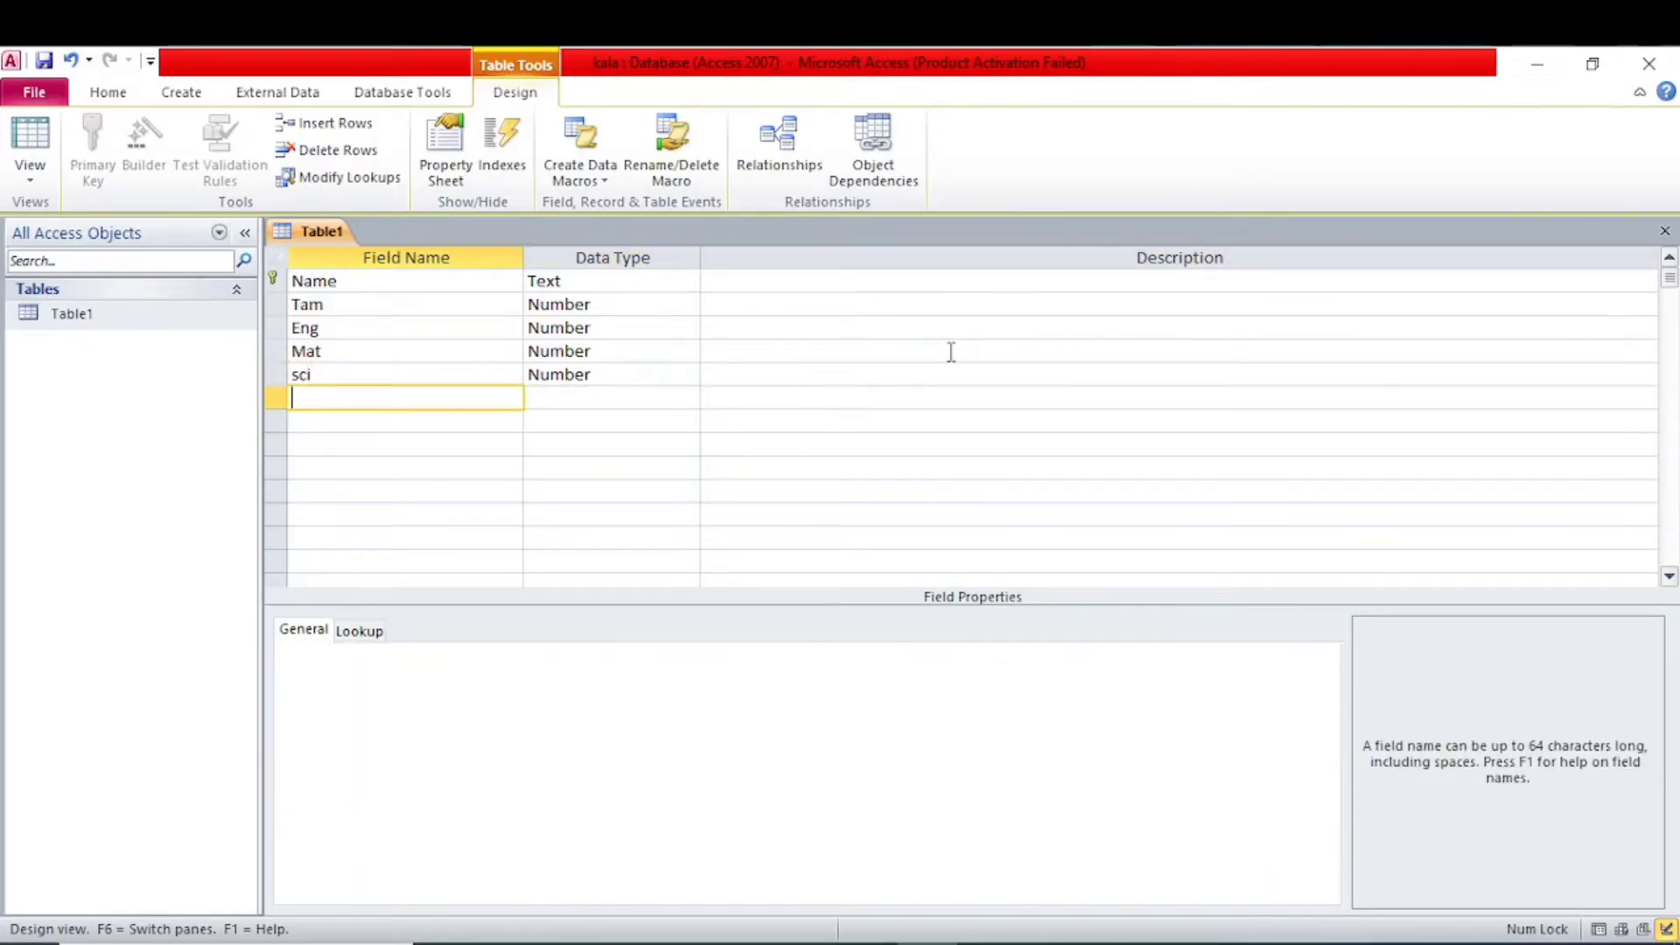
- Add a field named Soc with the Number data type below sci
type("D")
key("BackSpace")
type("Soc")
key("Tab")
type("n")
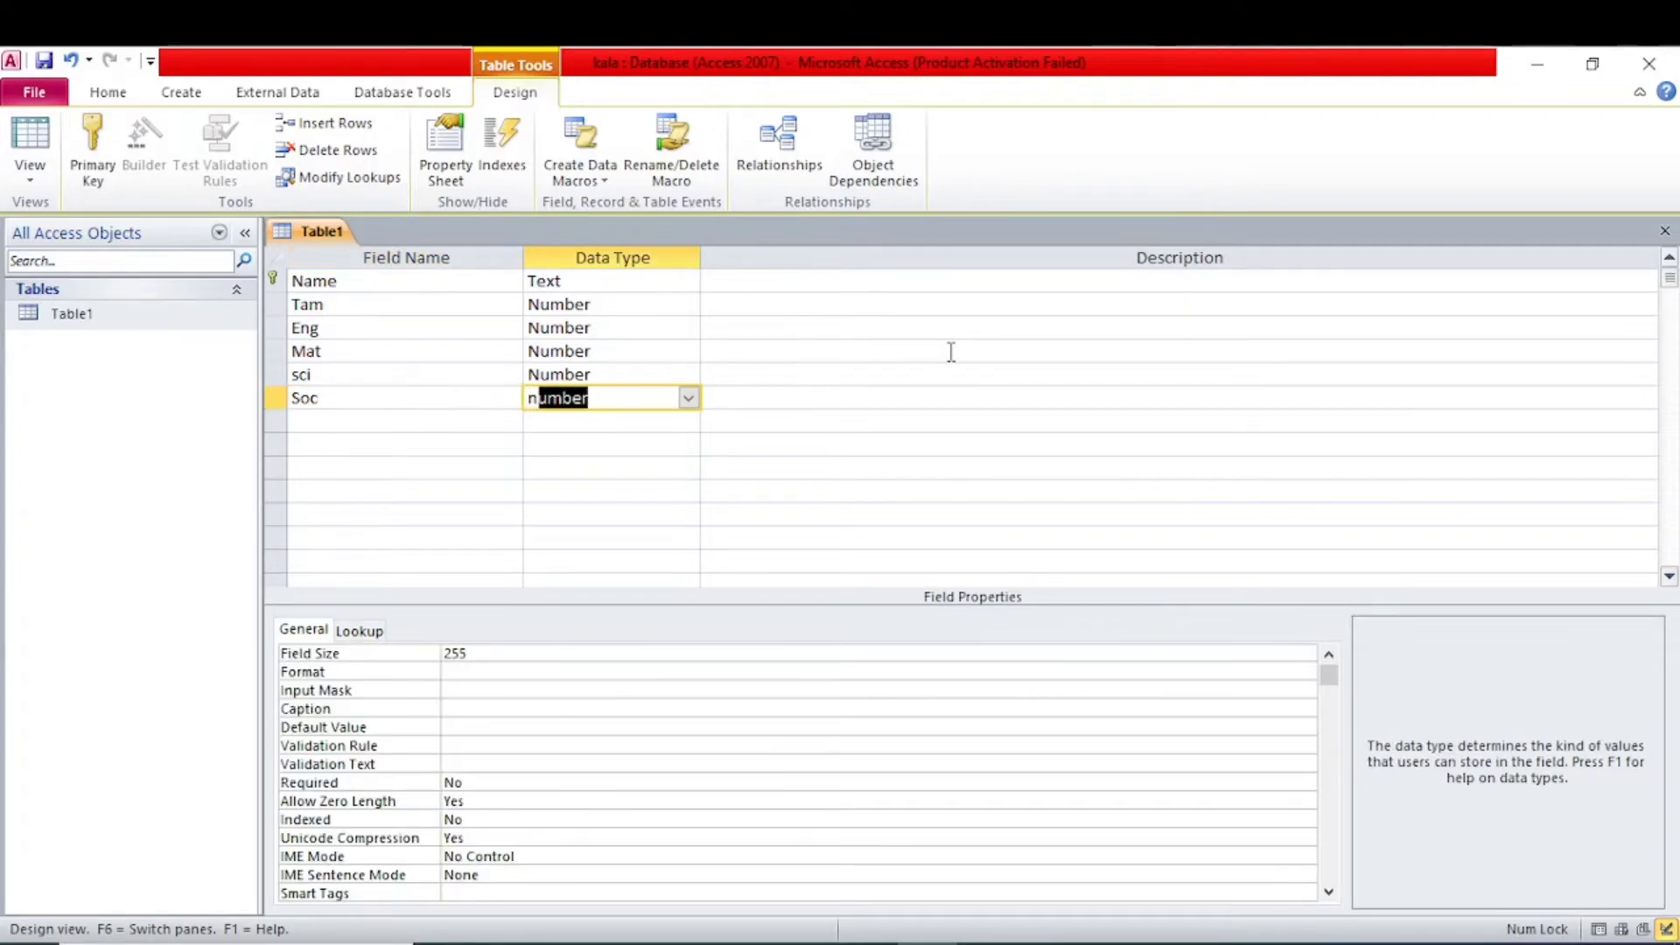
key("Tab")
key("Tab")
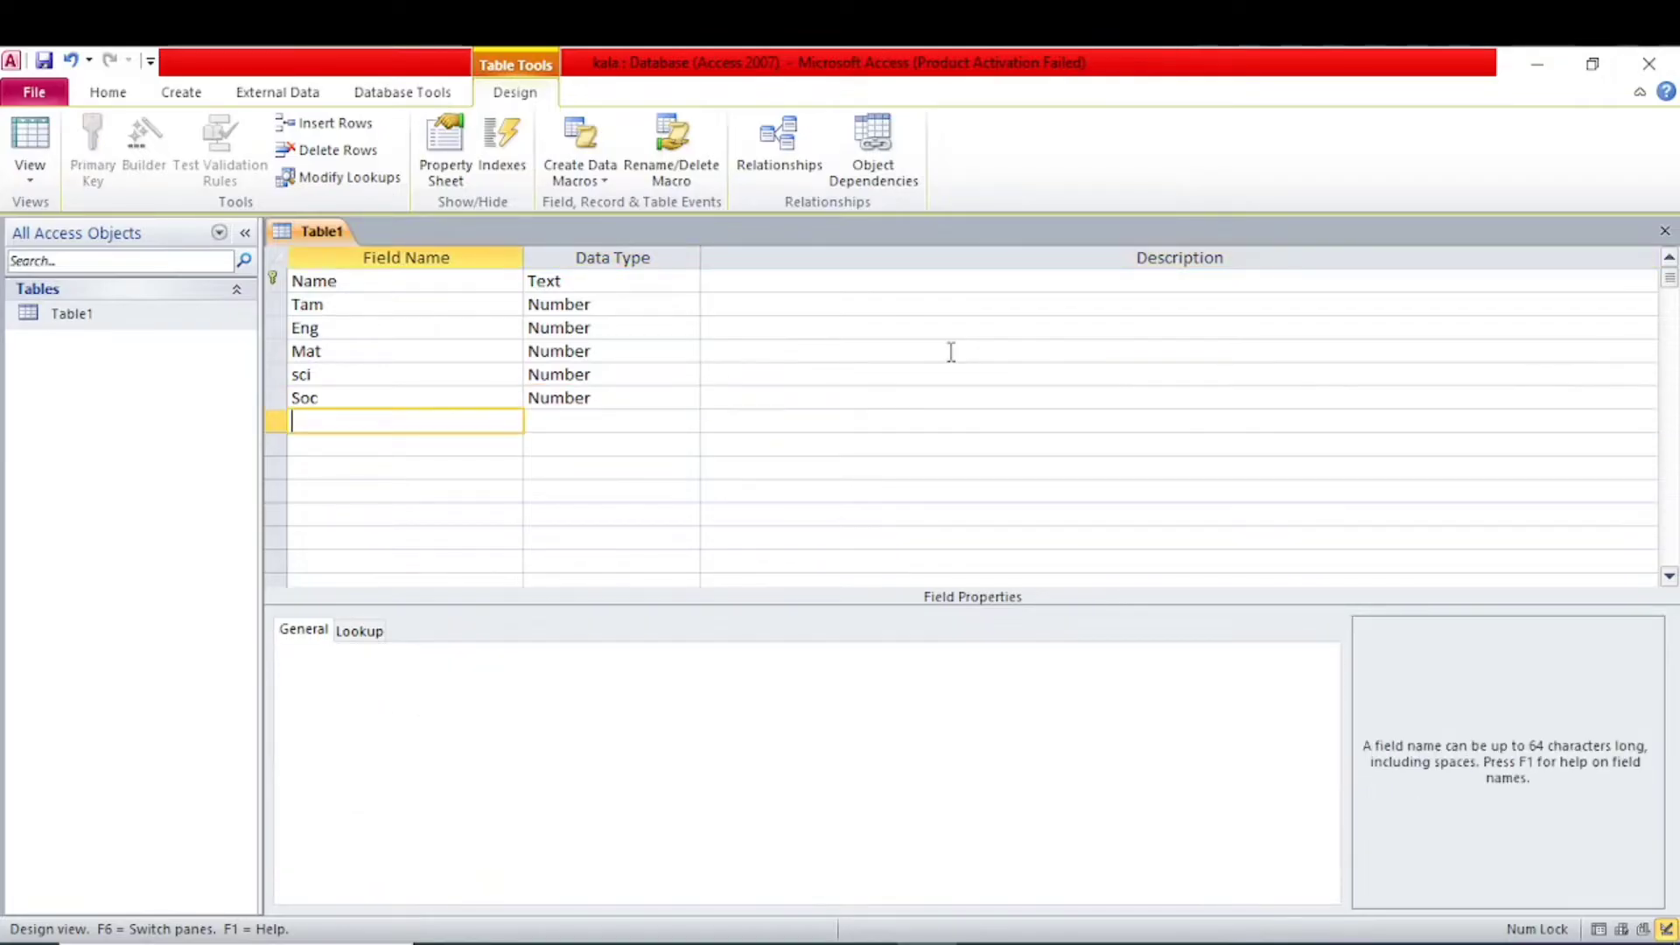
- Add a field named Tot with the Number data type below Soc
type("Tot")
key("Tab")
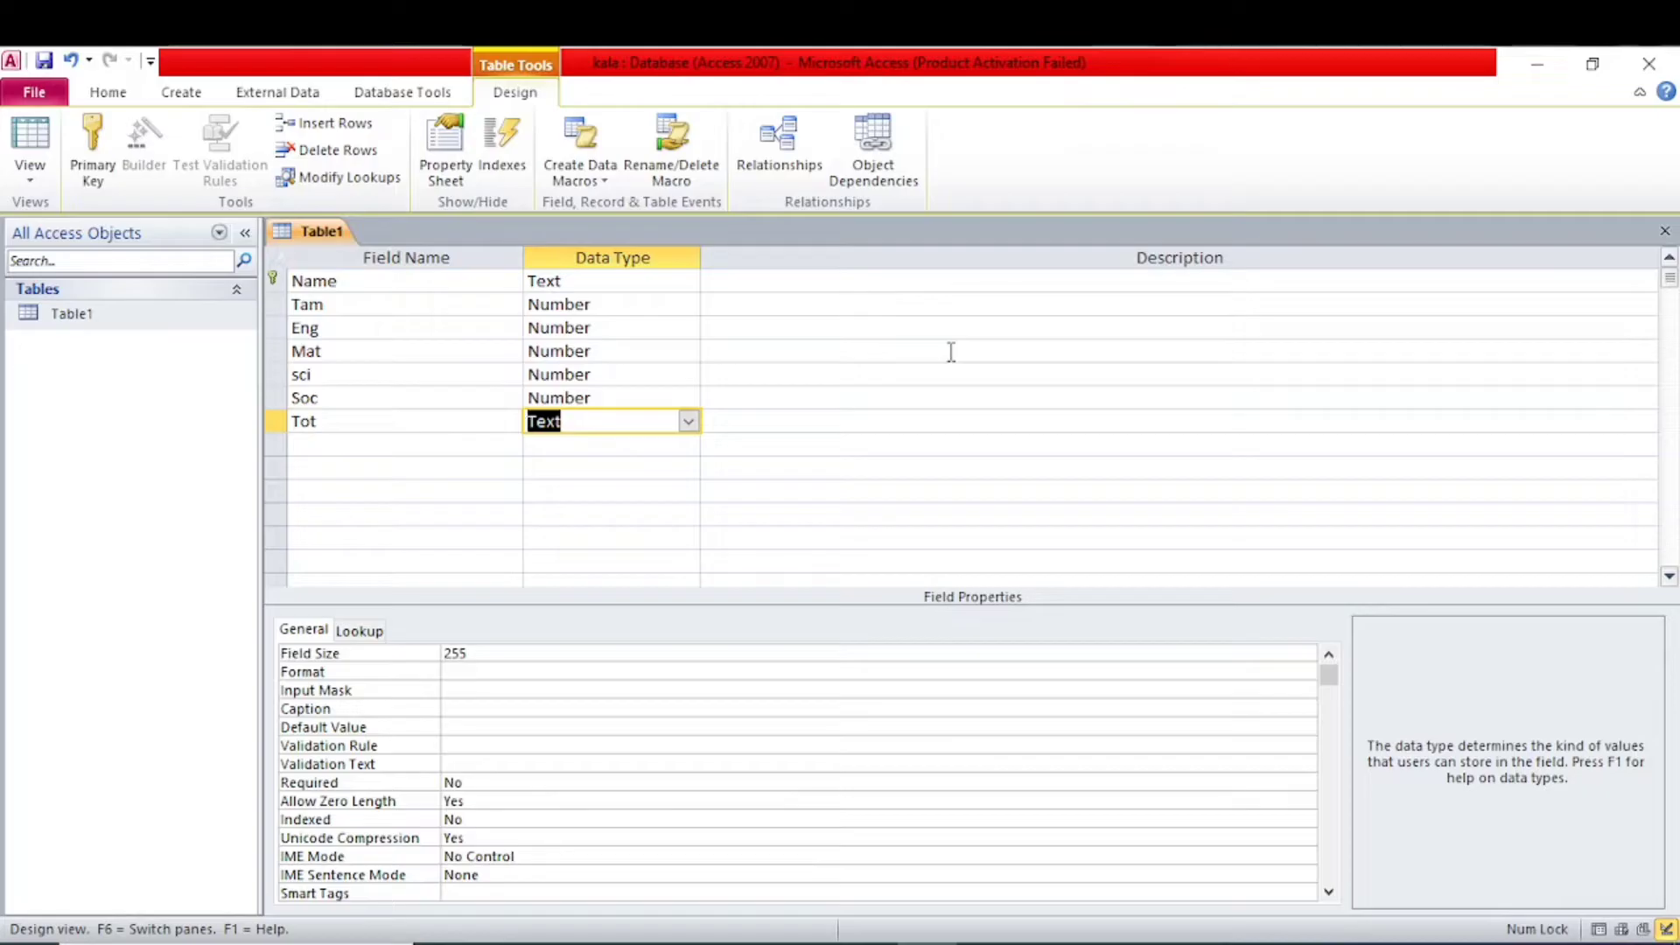
type("N")
key("Tab")
key("Tab")
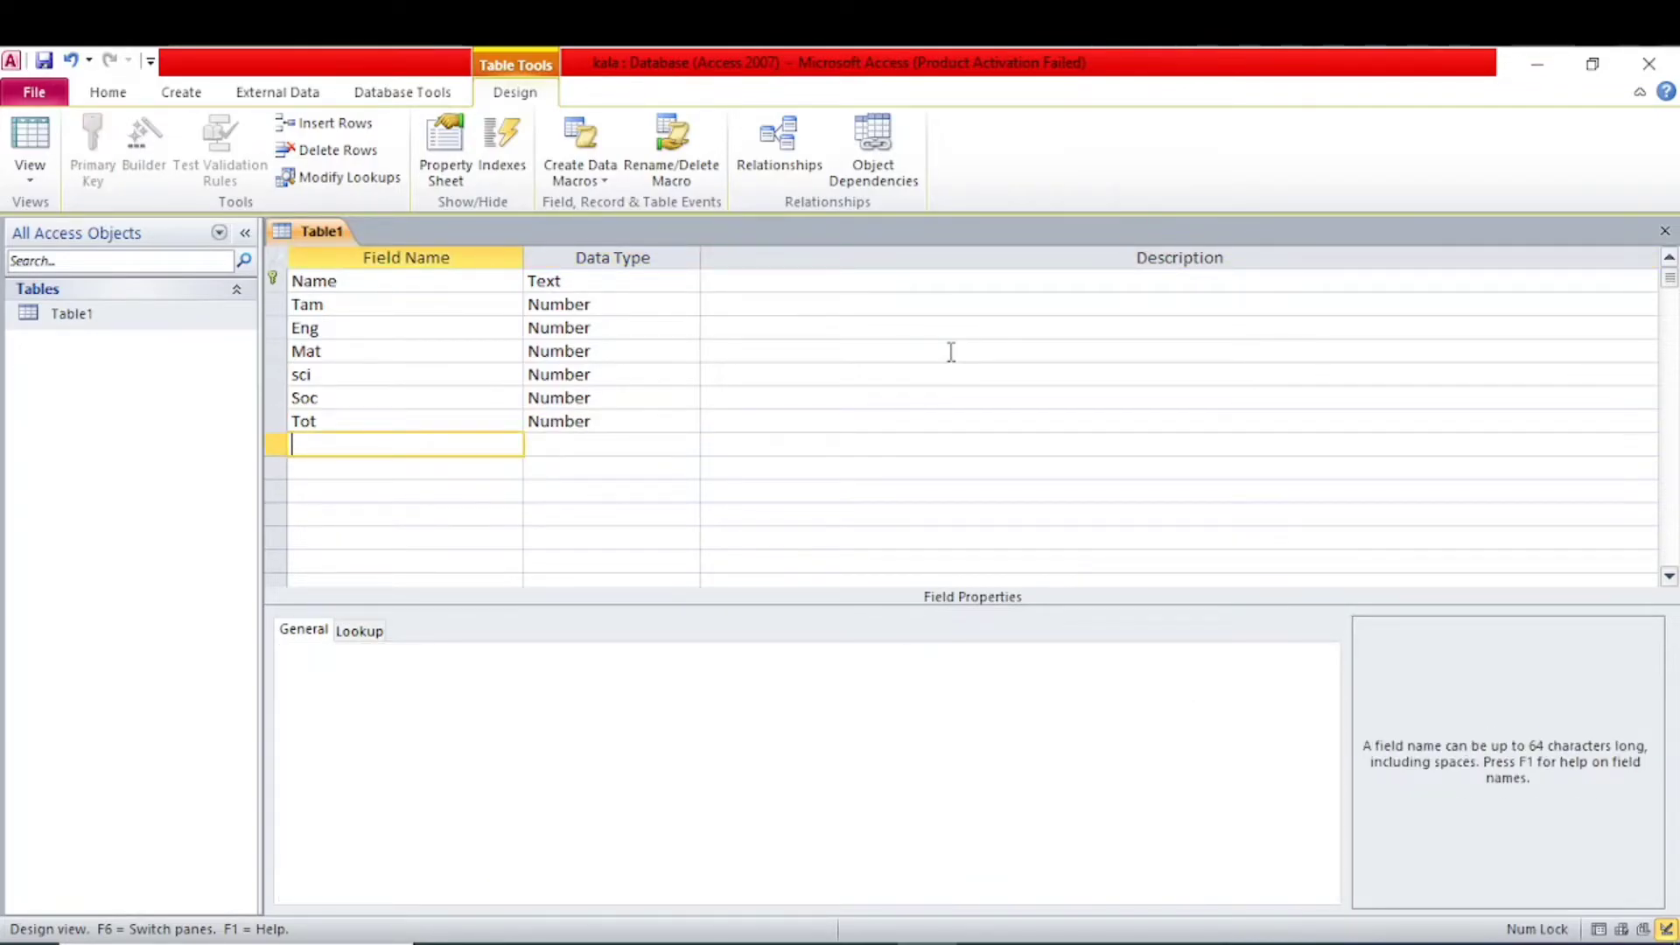
- Add a field named Avg with the Number data type below Tot
type("Avg")
key("Tab")
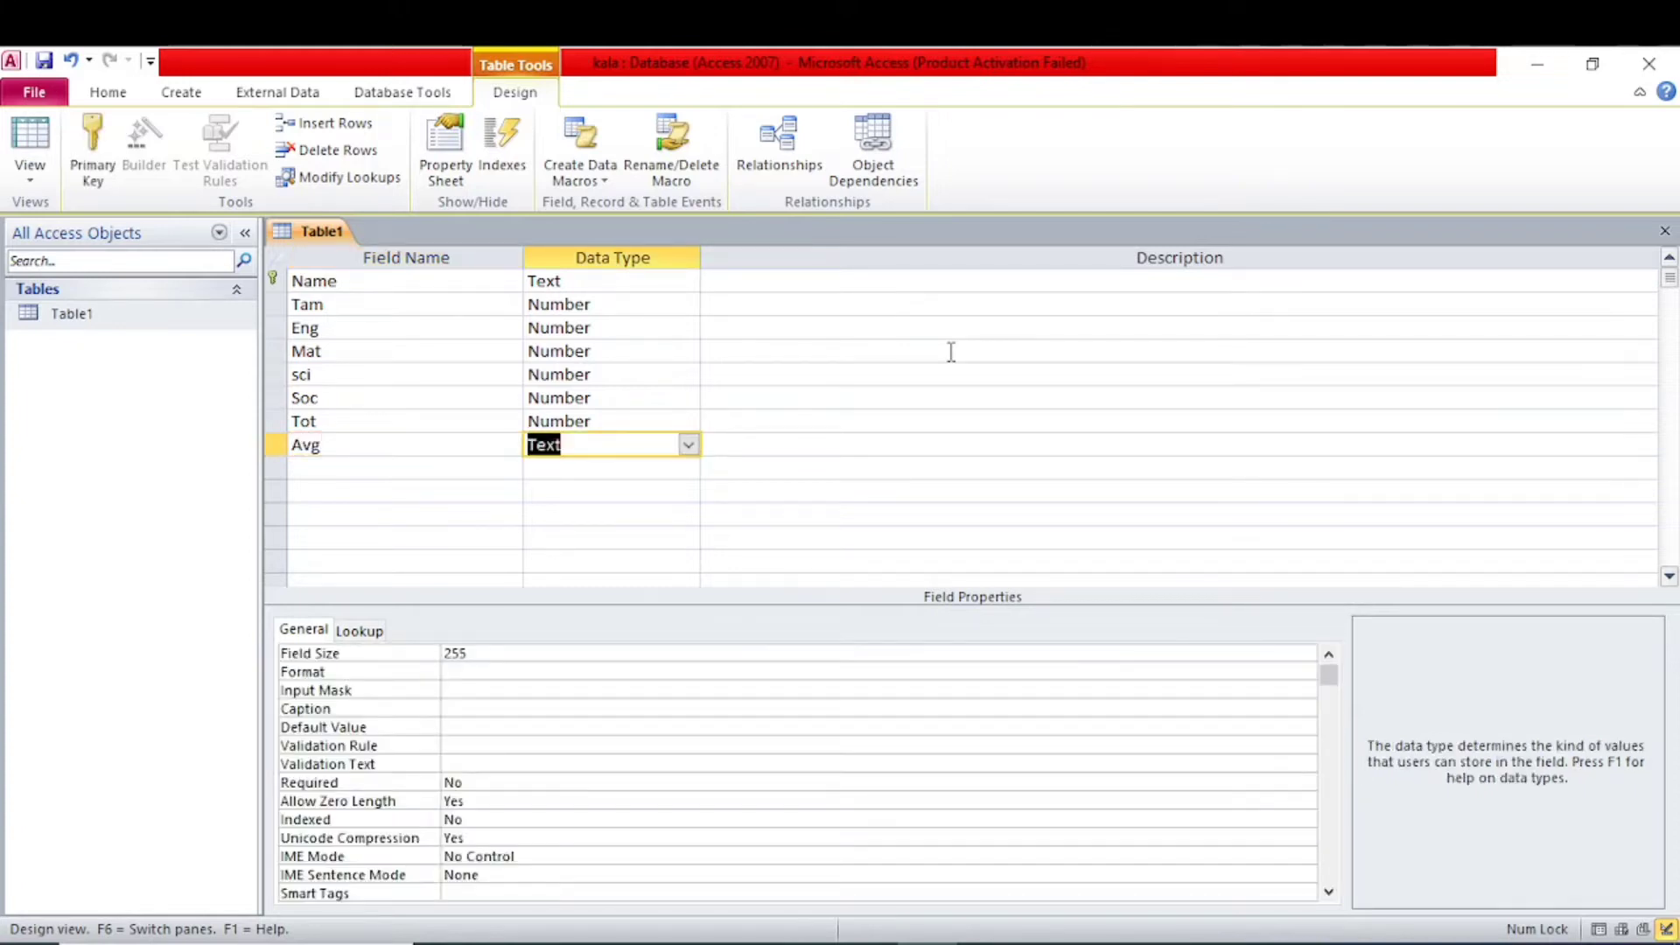
type("n")
key("Tab")
key("Tab")
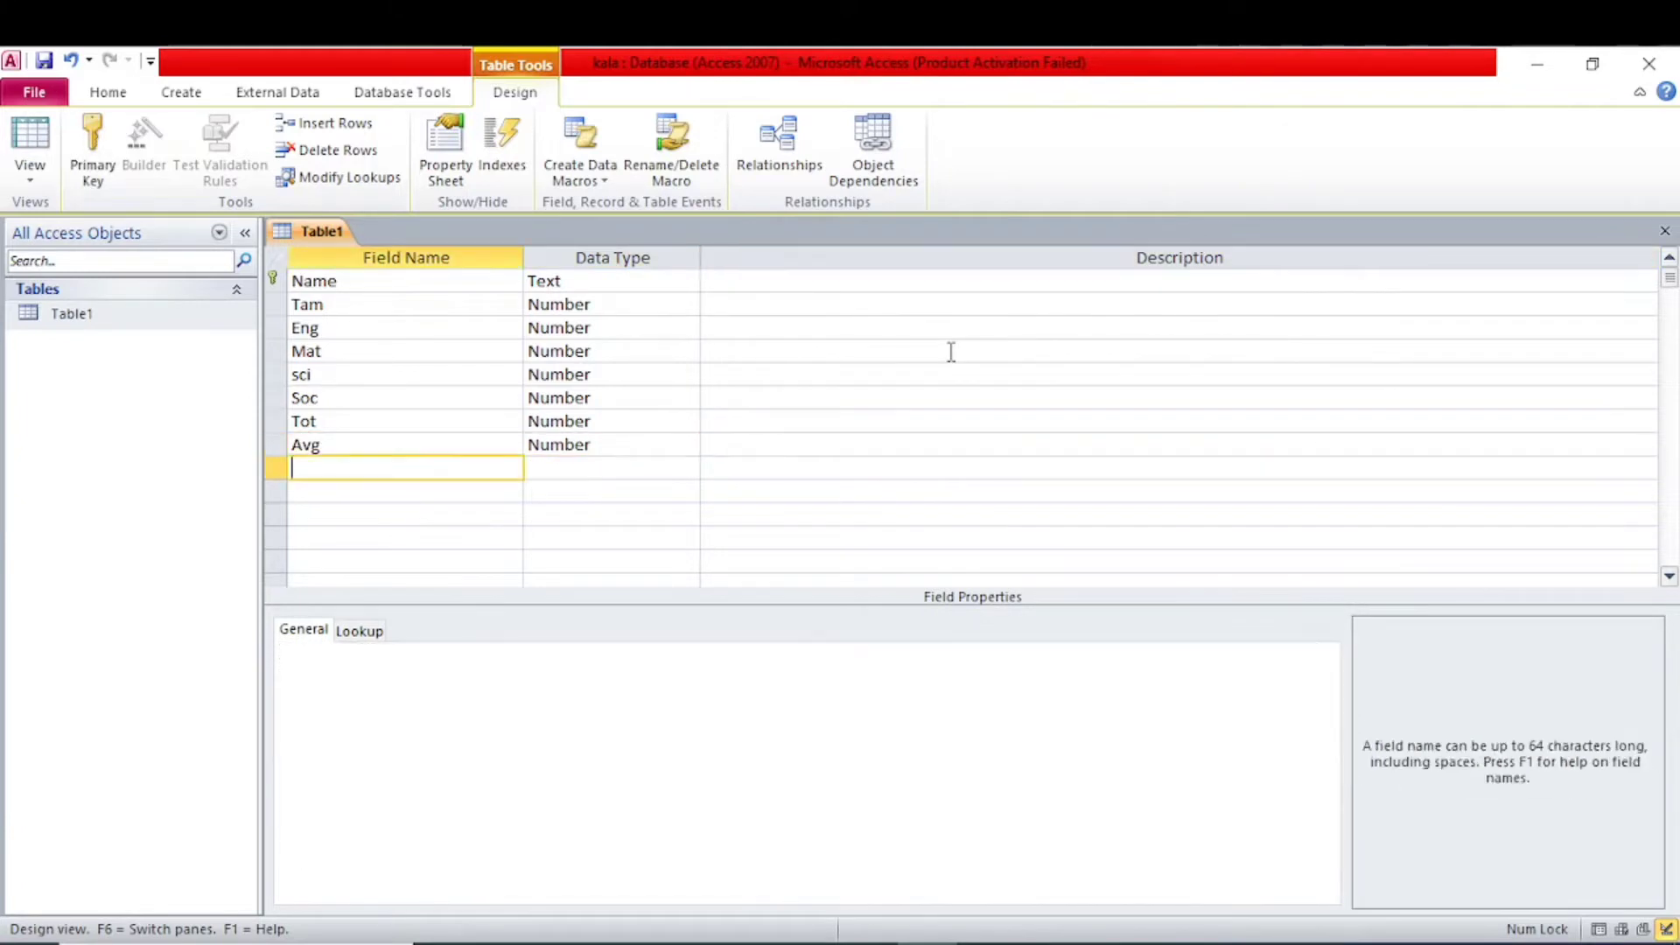
- Add two fields named Result and Grade below Avg, both with the Text data type
type("Result")
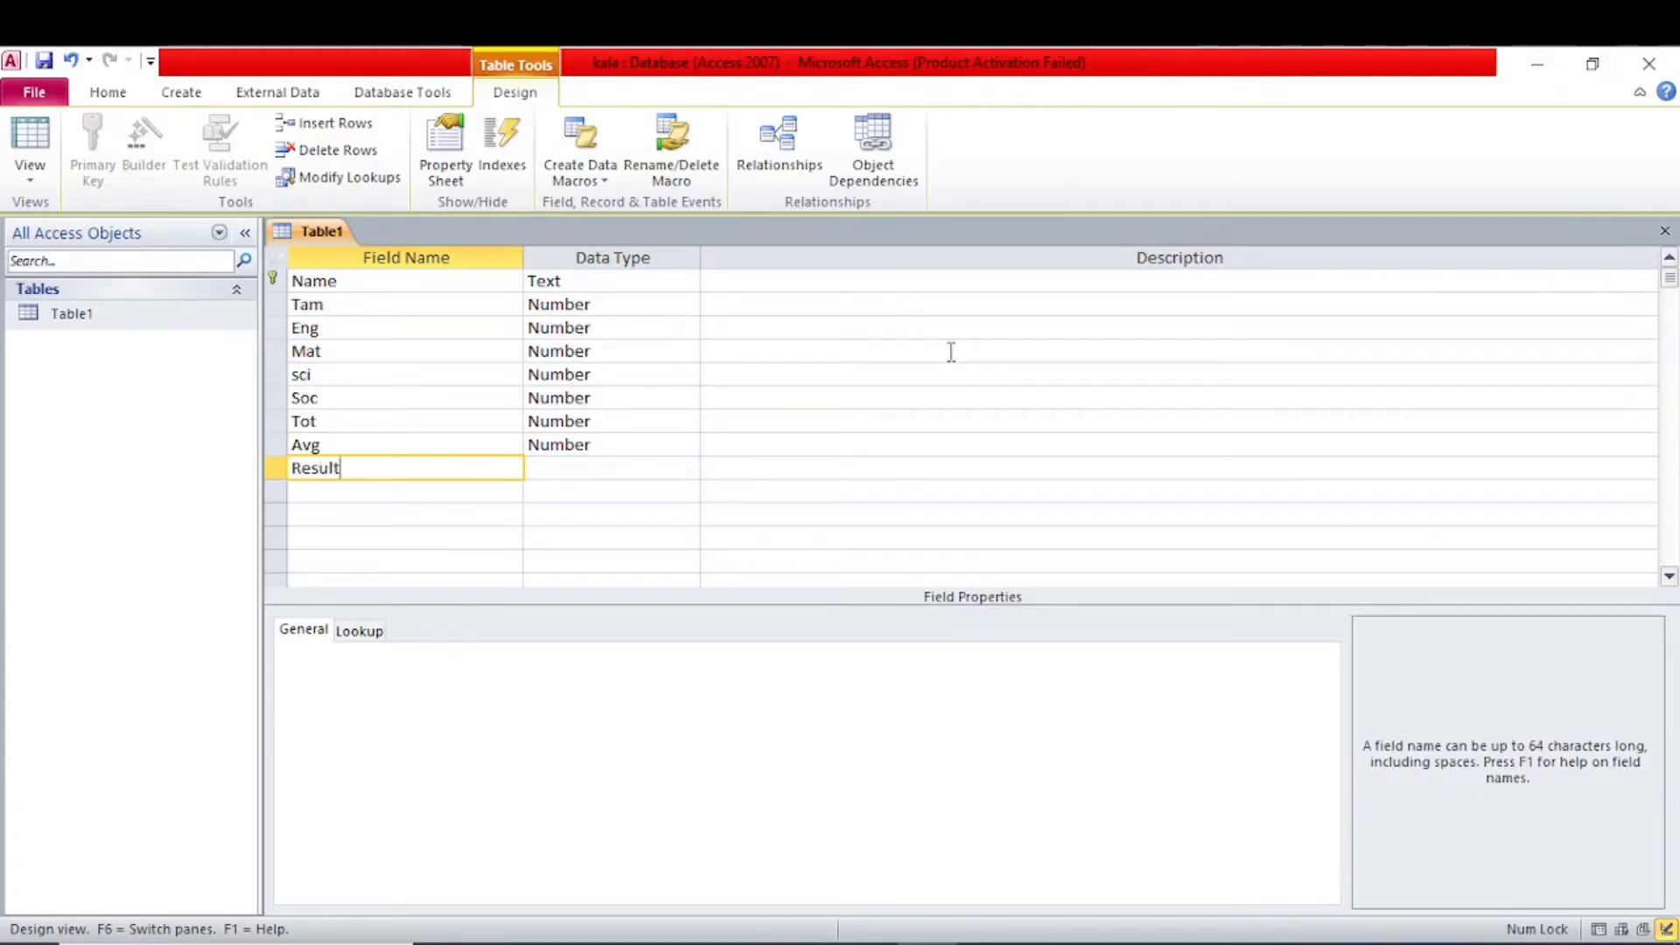
key("Tab")
key("Tab")
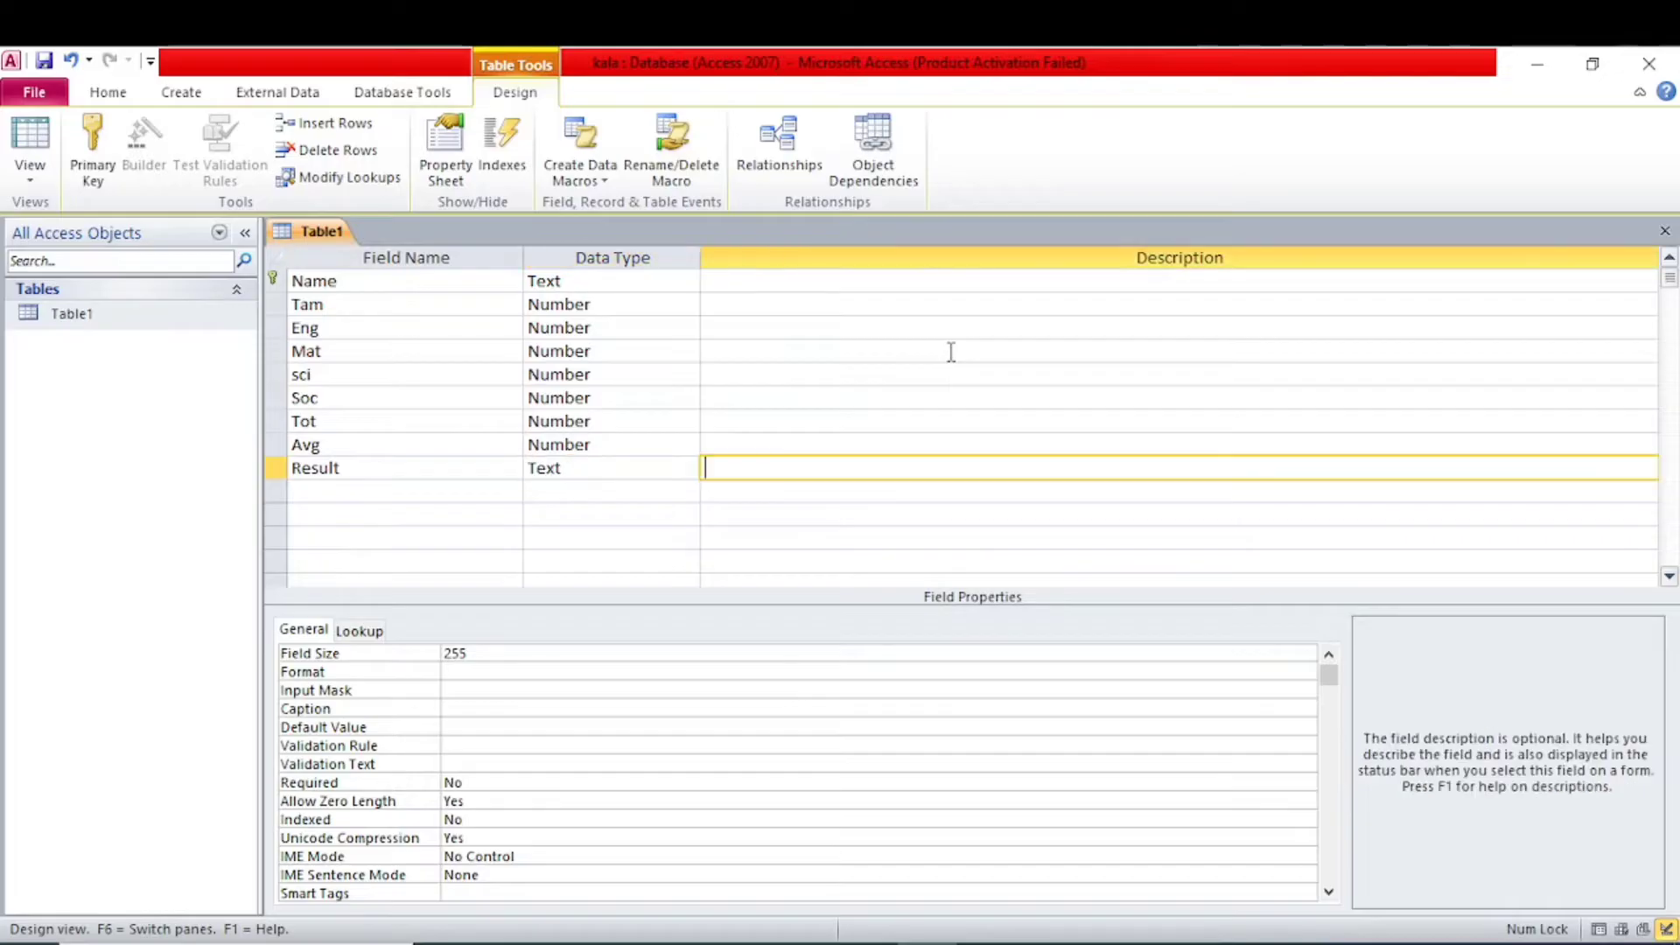
key("Tab")
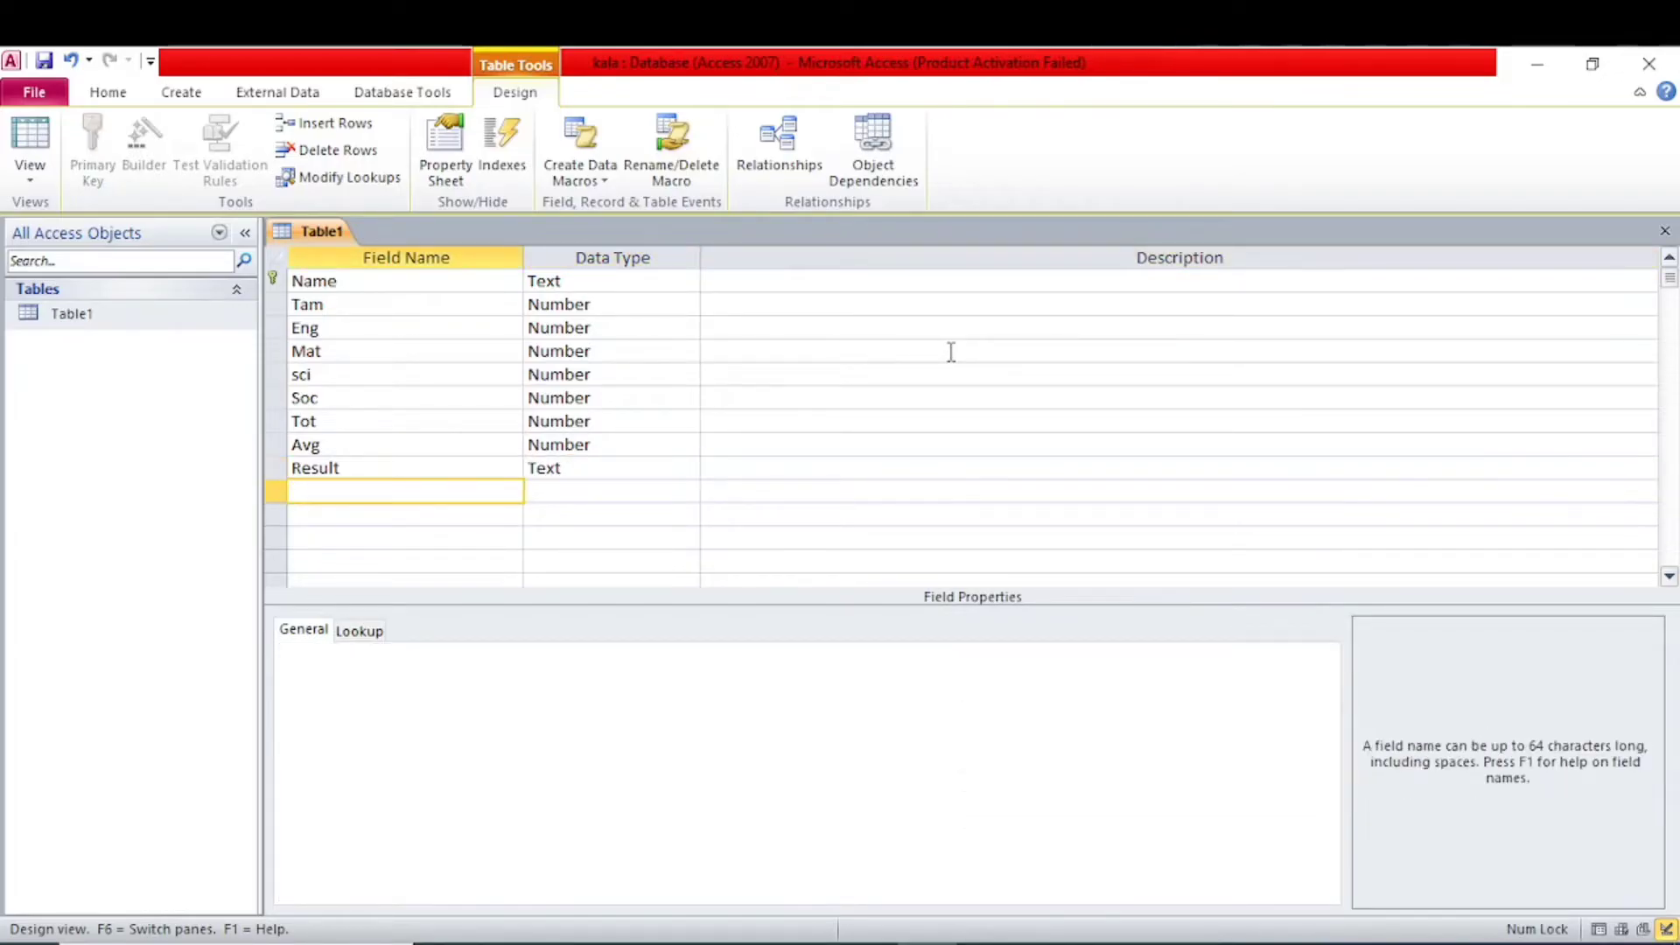
type("Grade")
key("Tab")
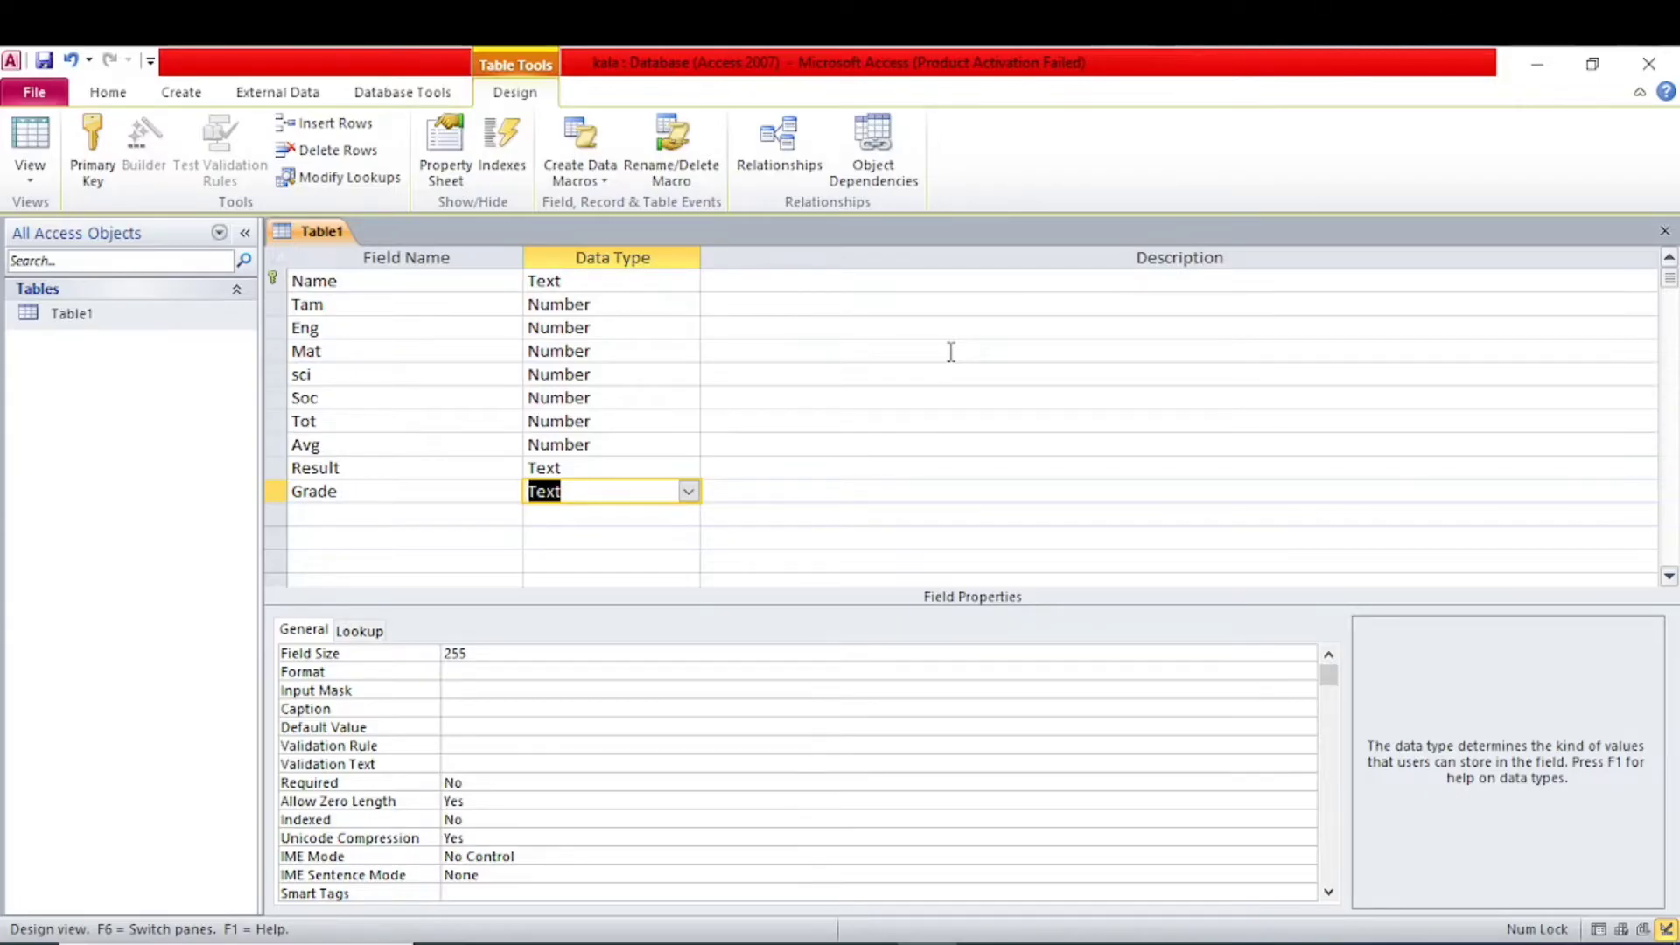
key("Tab")
- Create a new query in Design view and add Table1 as its source table
left_click(181, 92)
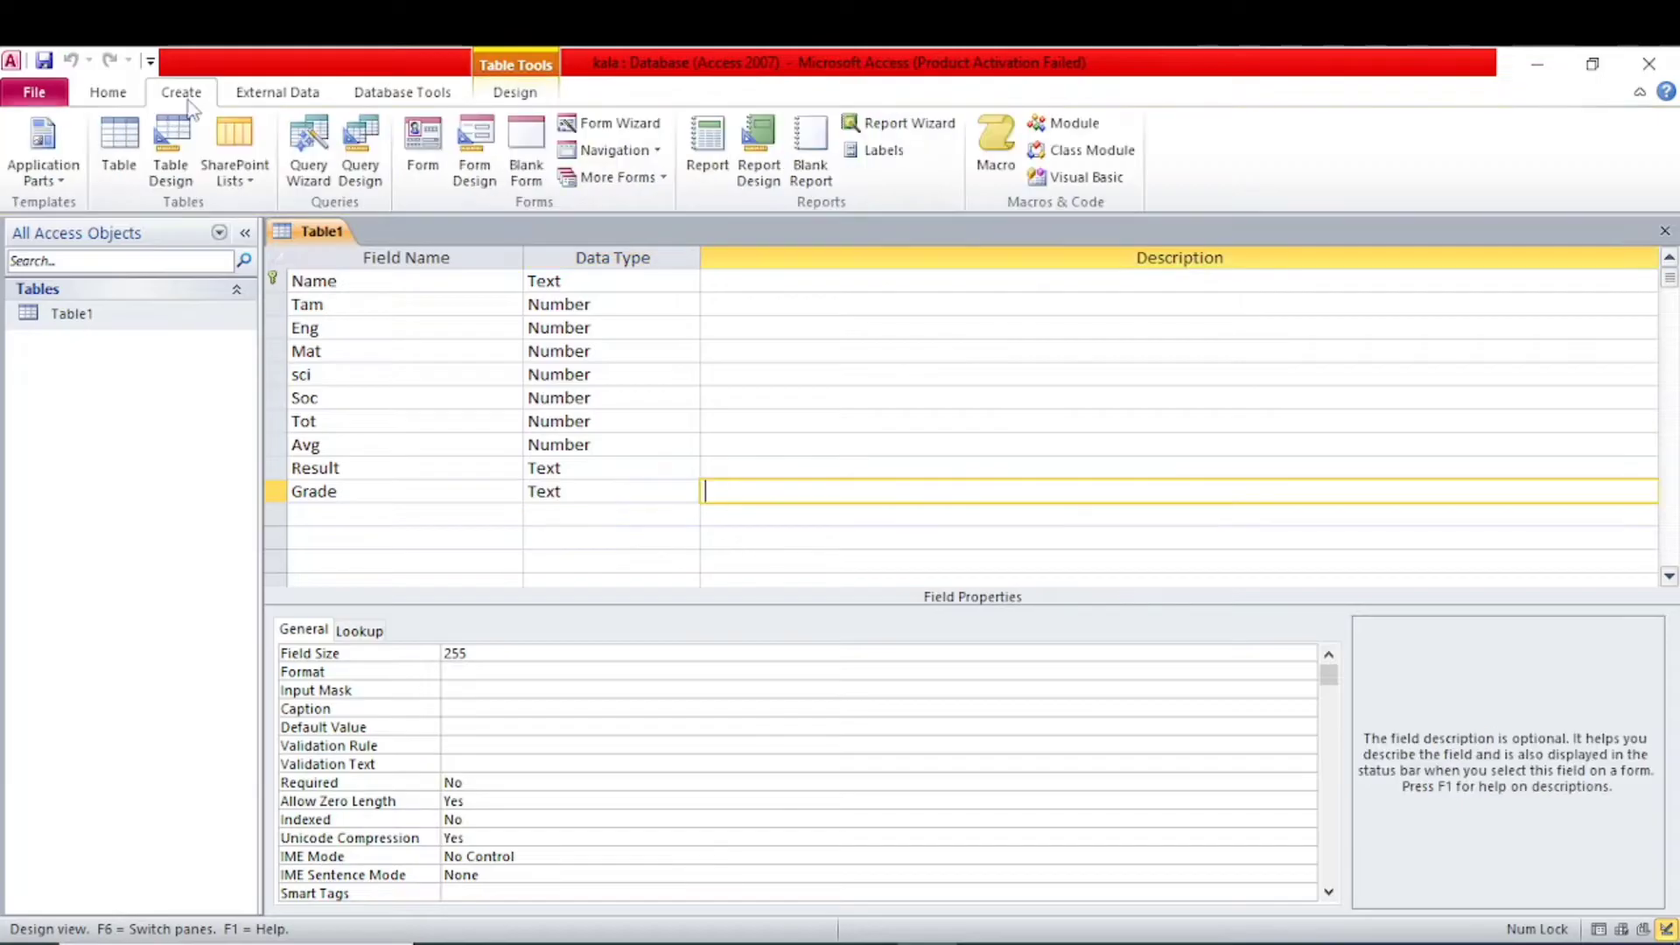
left_click(366, 173)
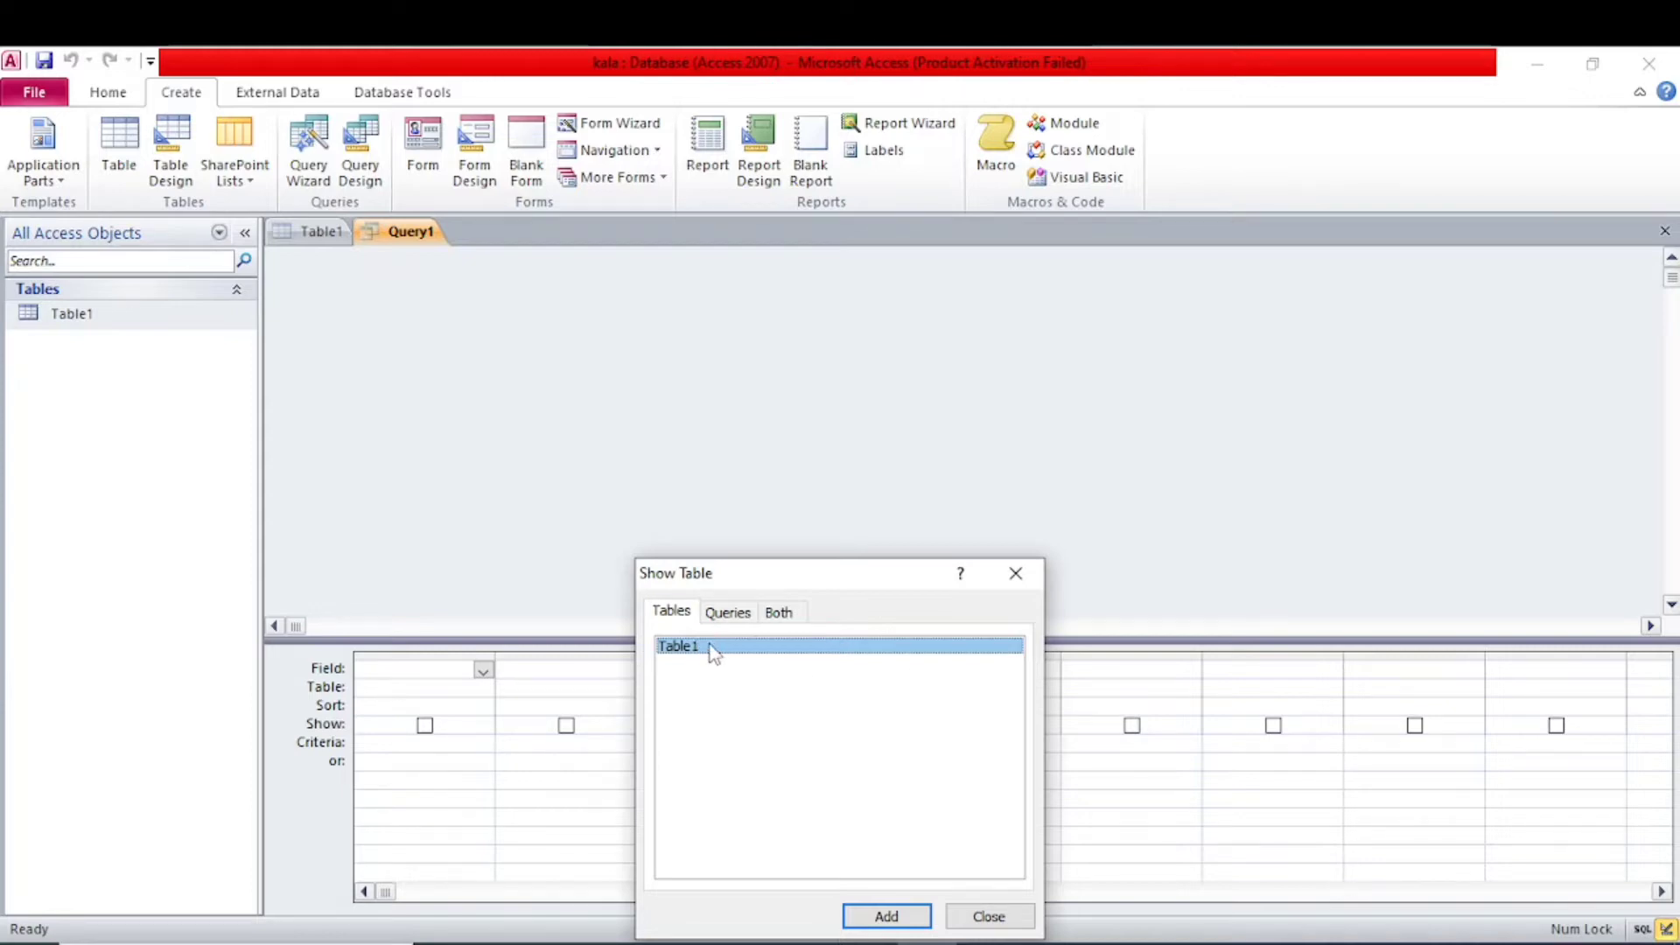
left_click(894, 917)
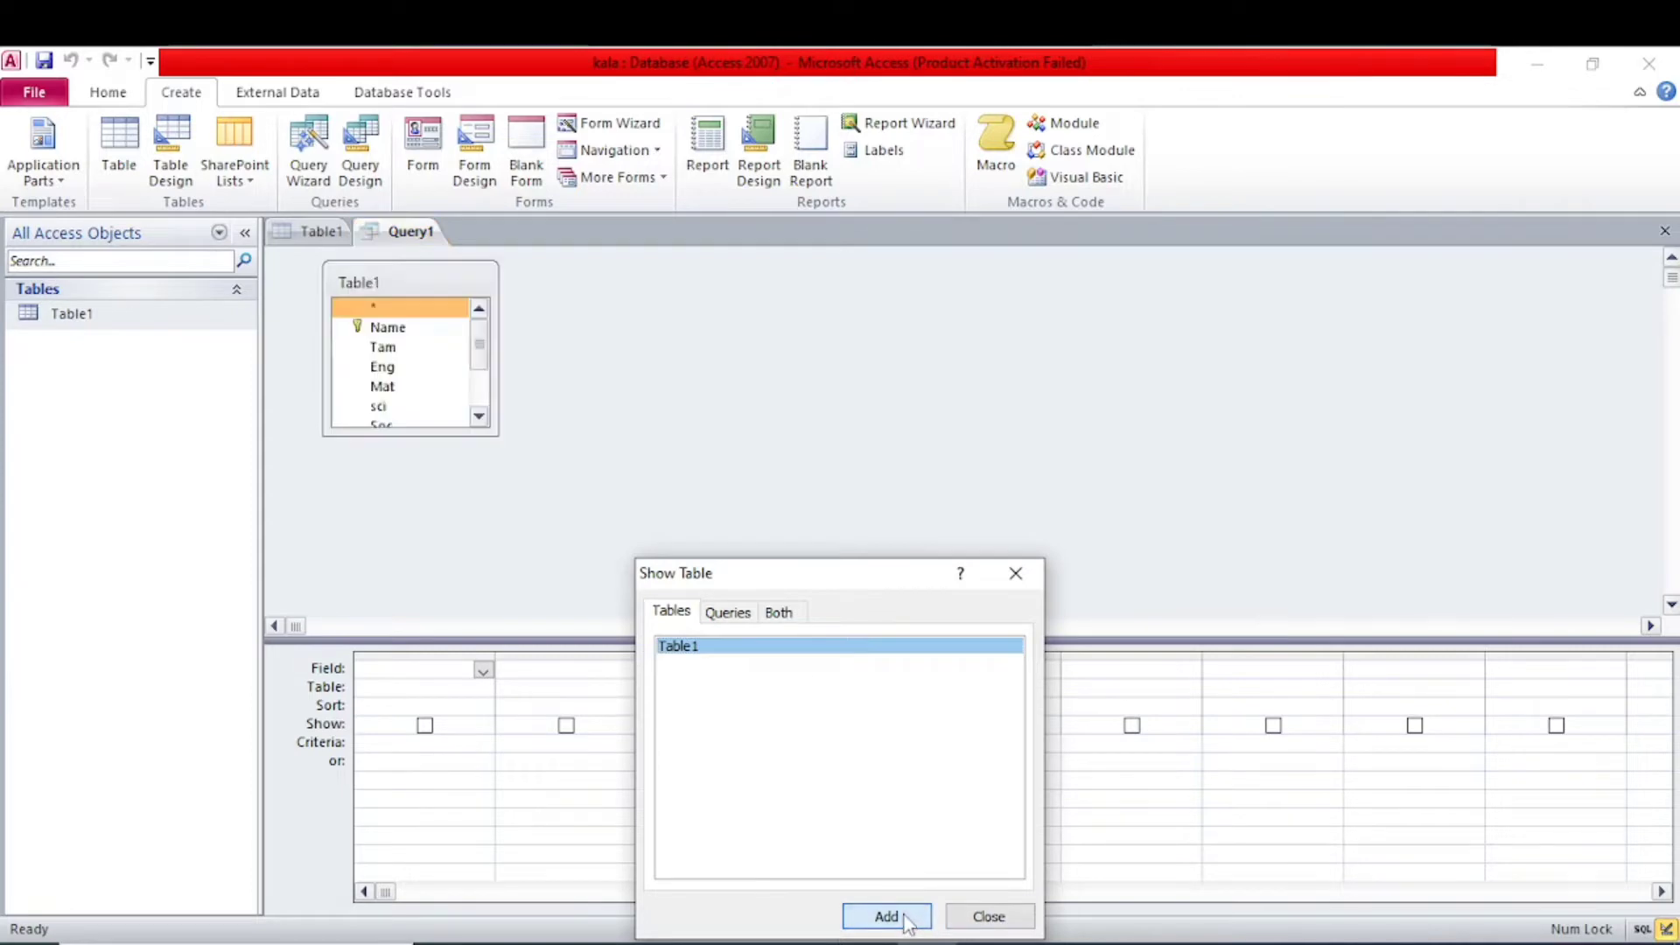
left_click(988, 916)
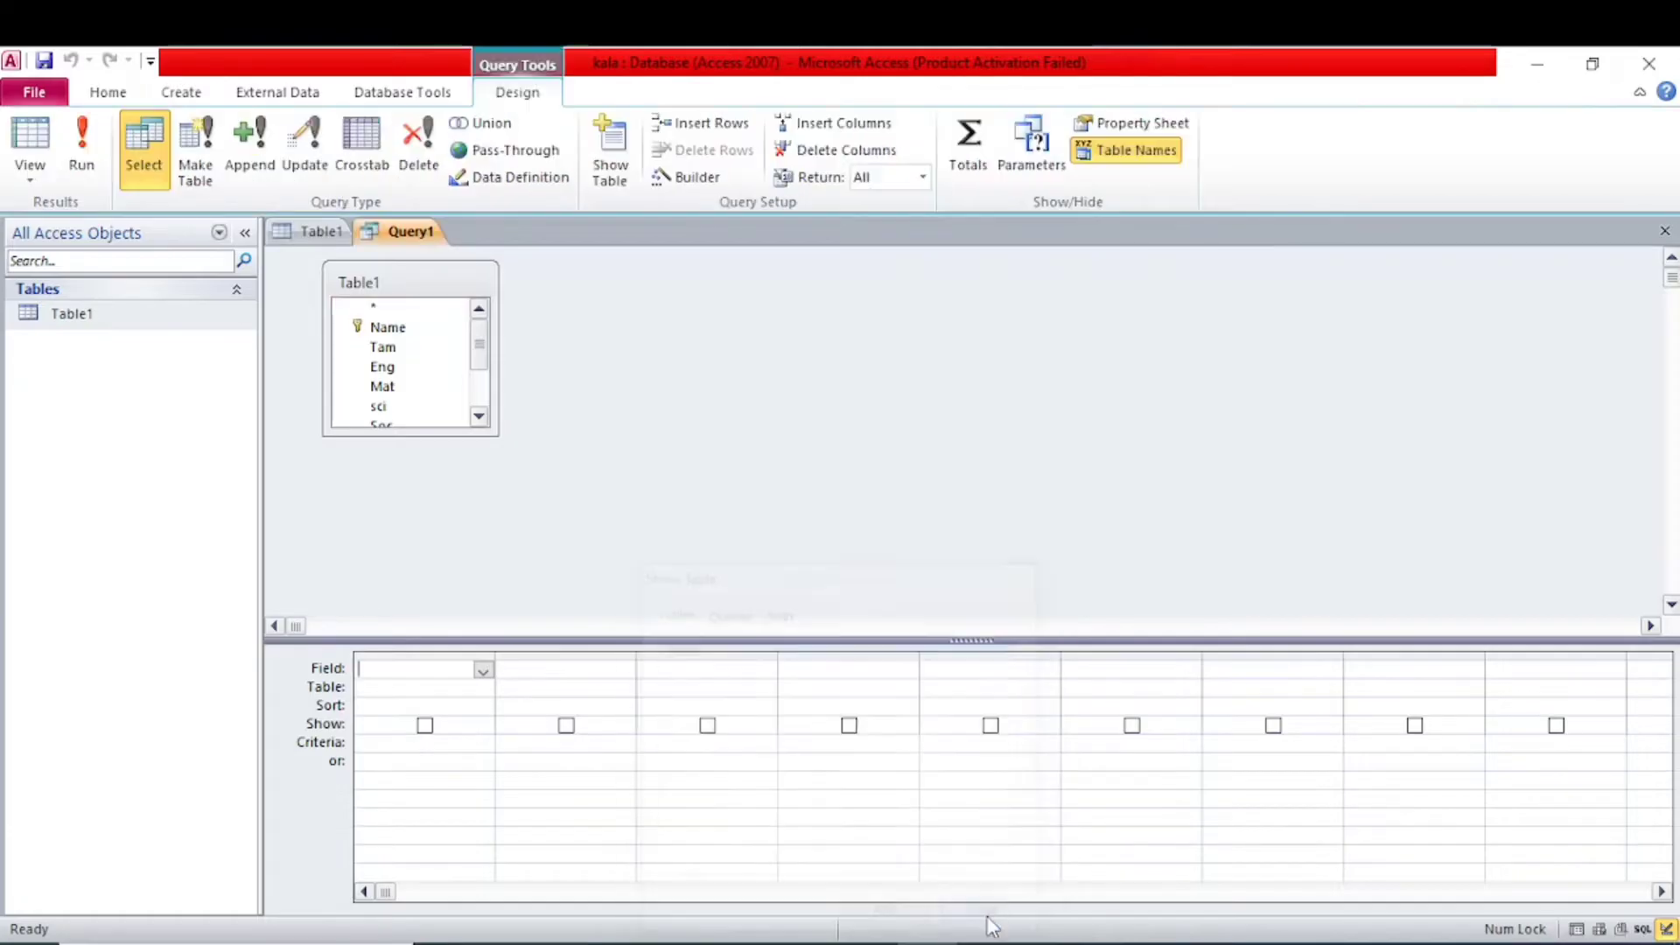
- Add the Name, Tam, Eng, Mat, sci and Soc fields of Table1 to the query's first six columns
double_click(405, 329)
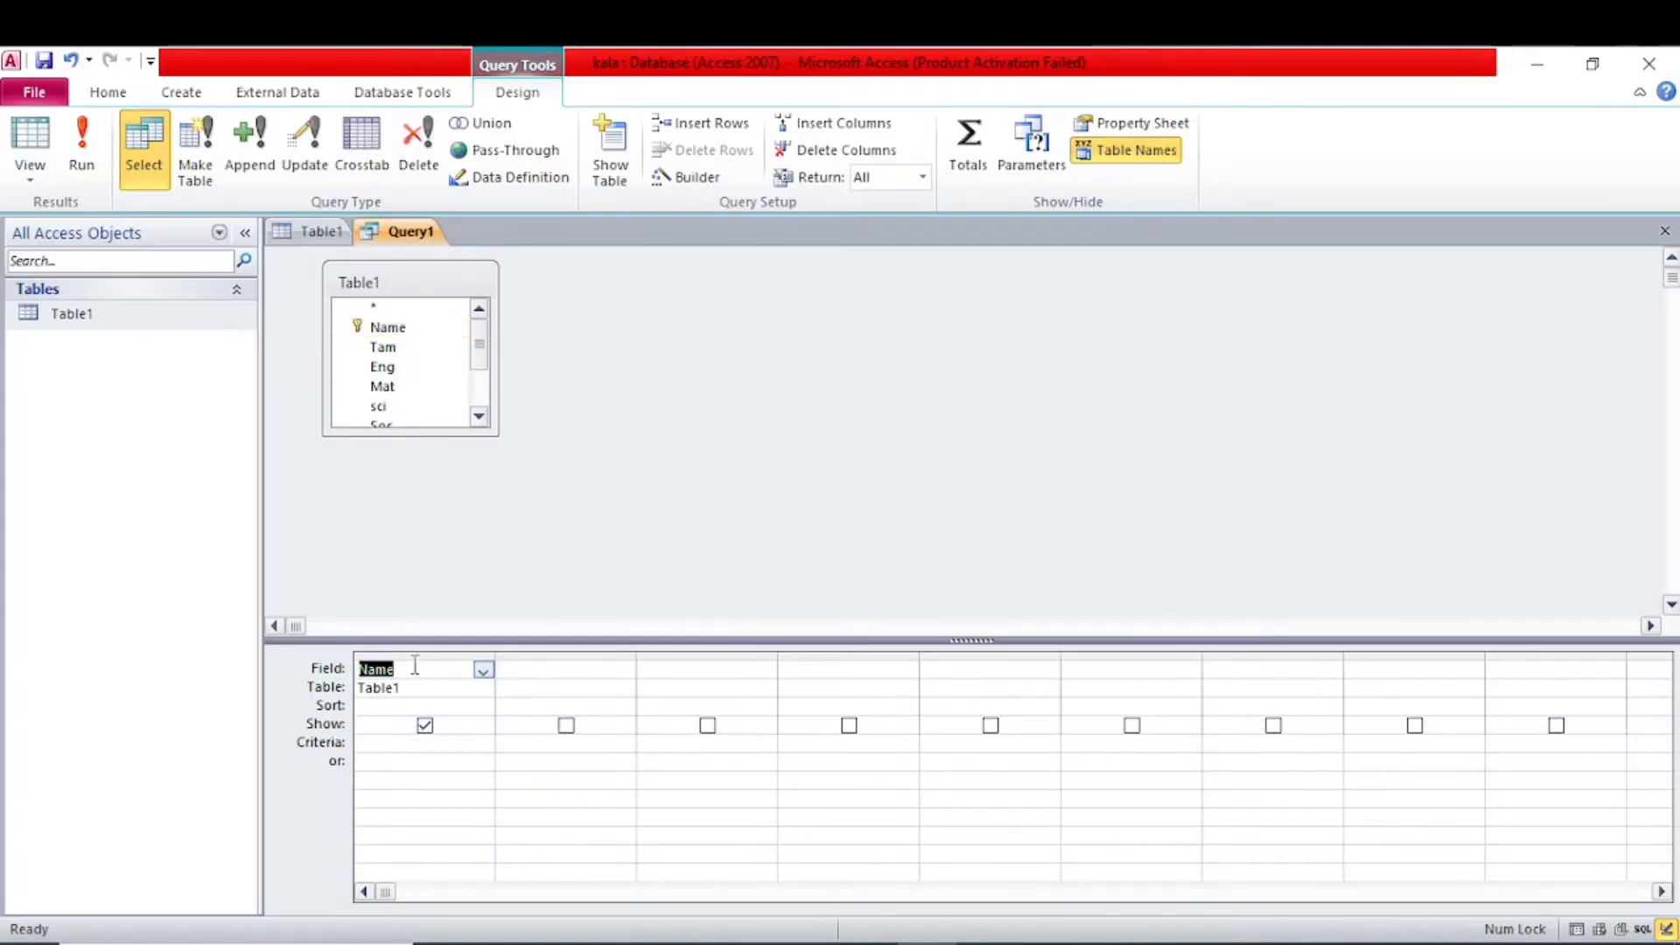
key("Tab")
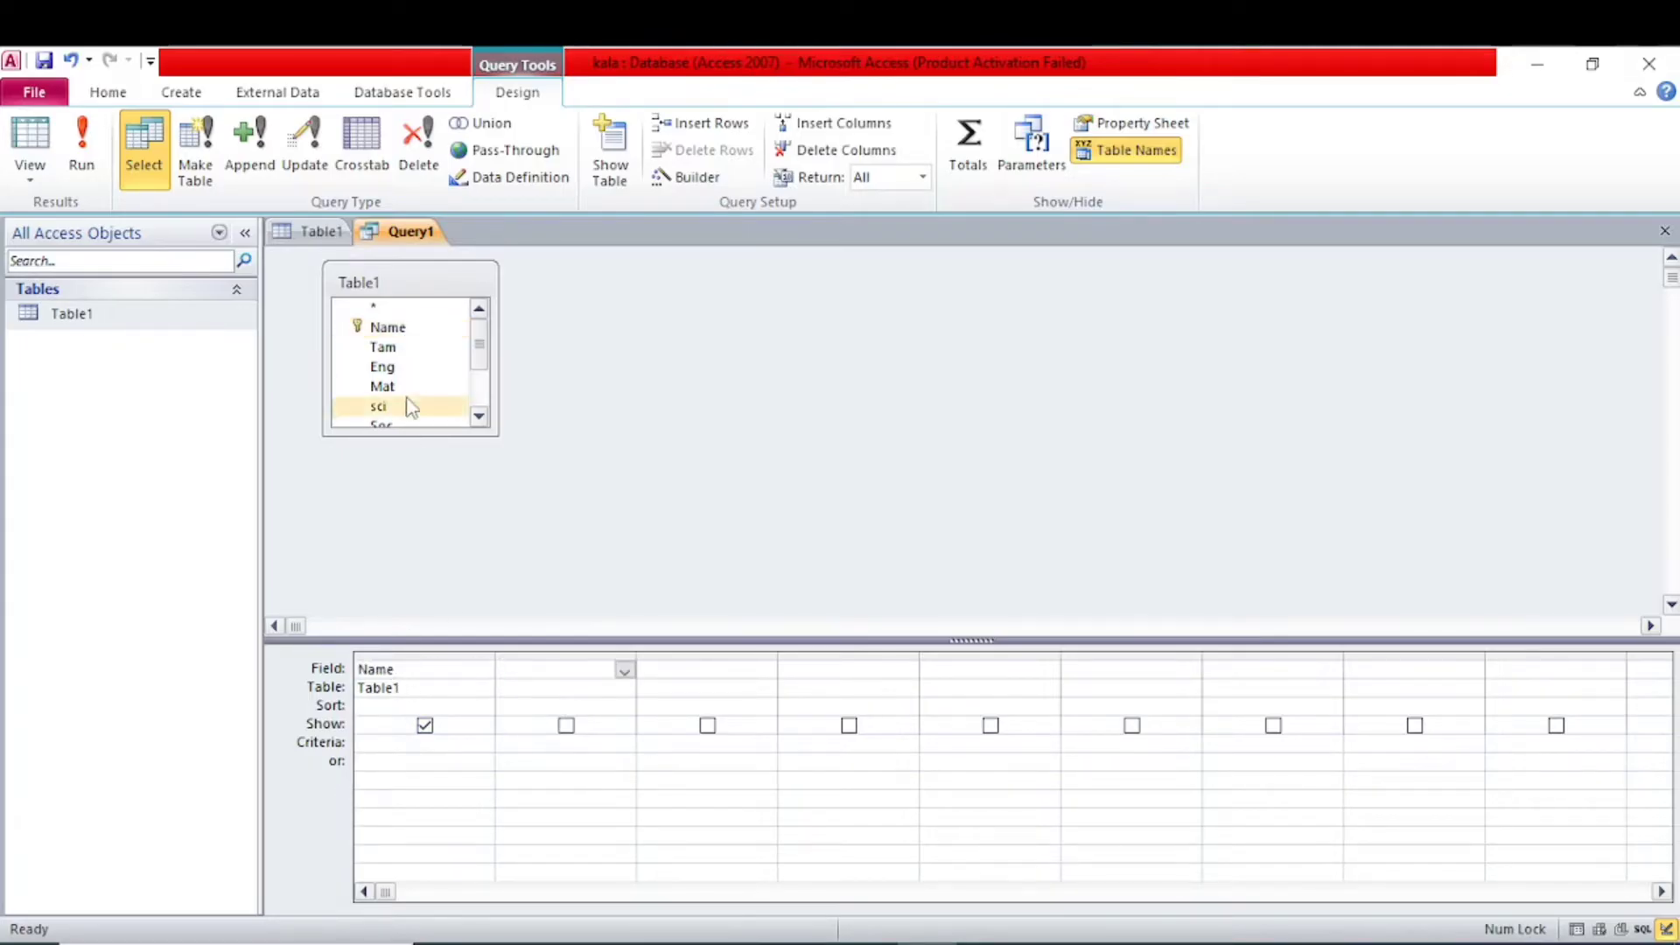
double_click(391, 348)
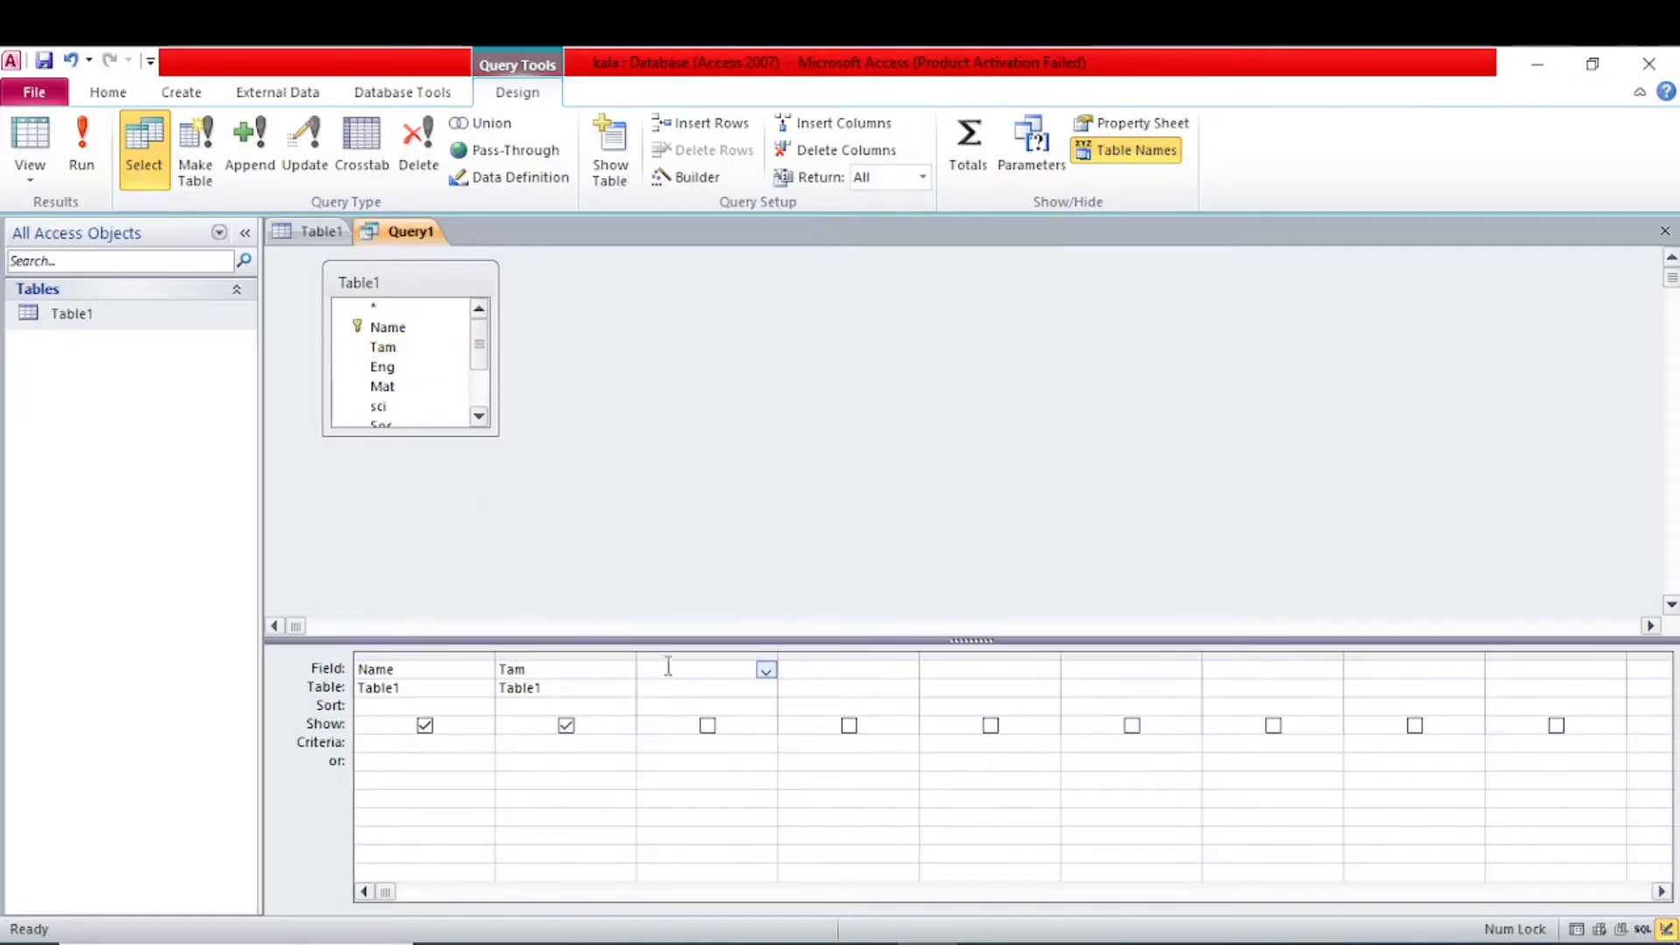
double_click(401, 366)
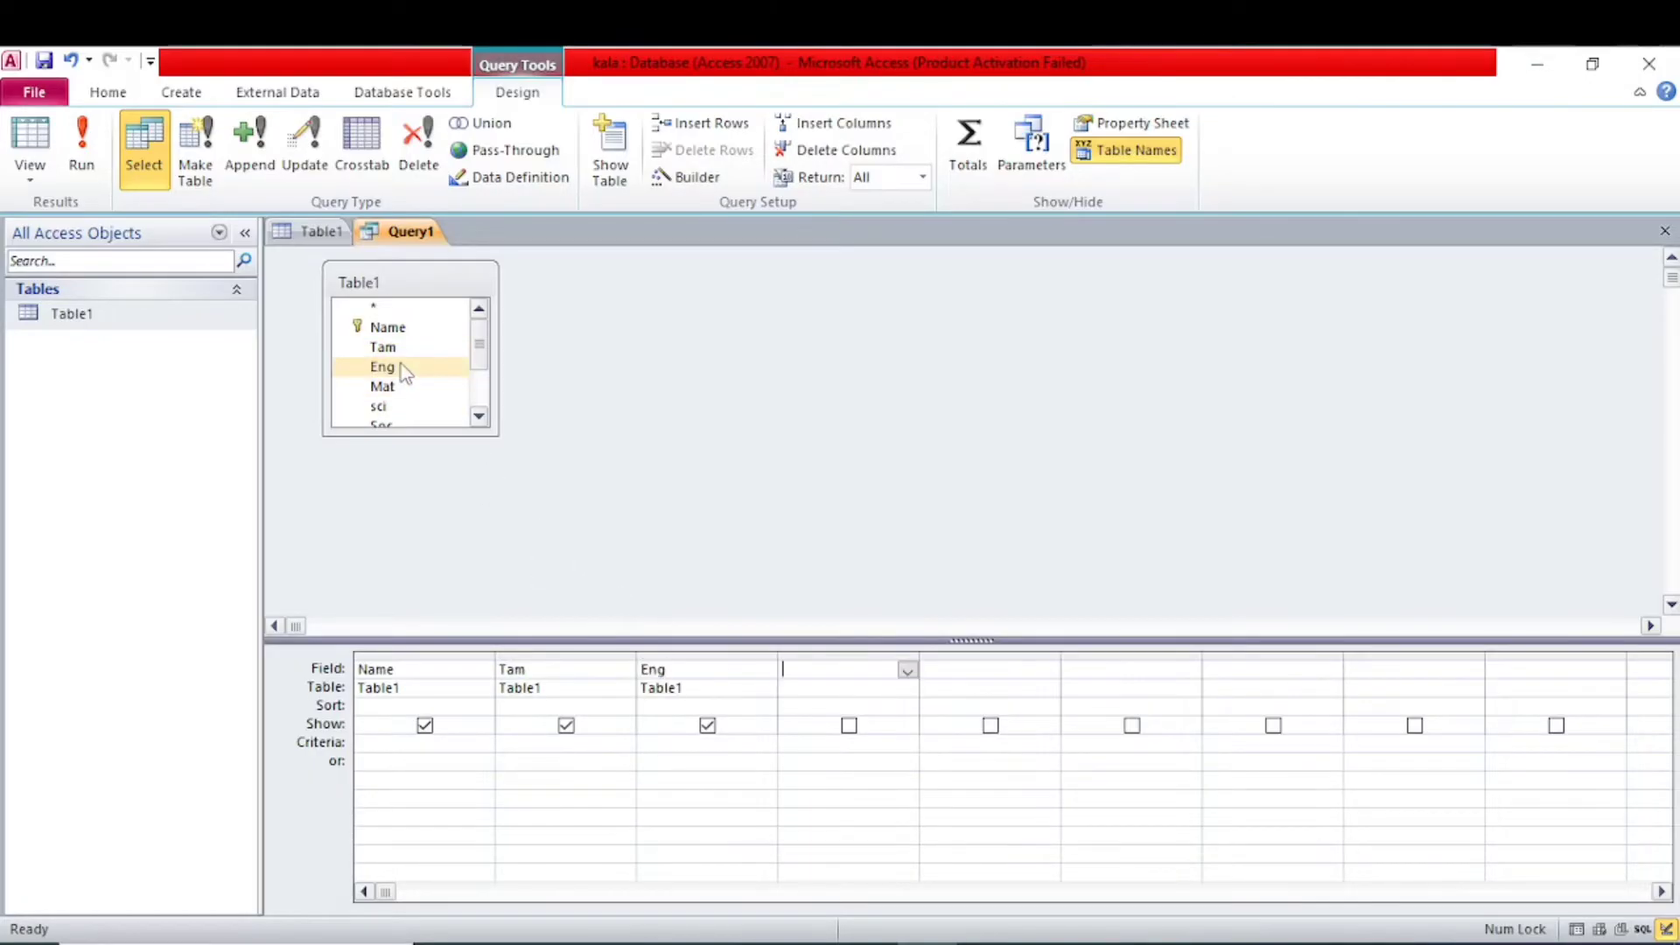
double_click(392, 392)
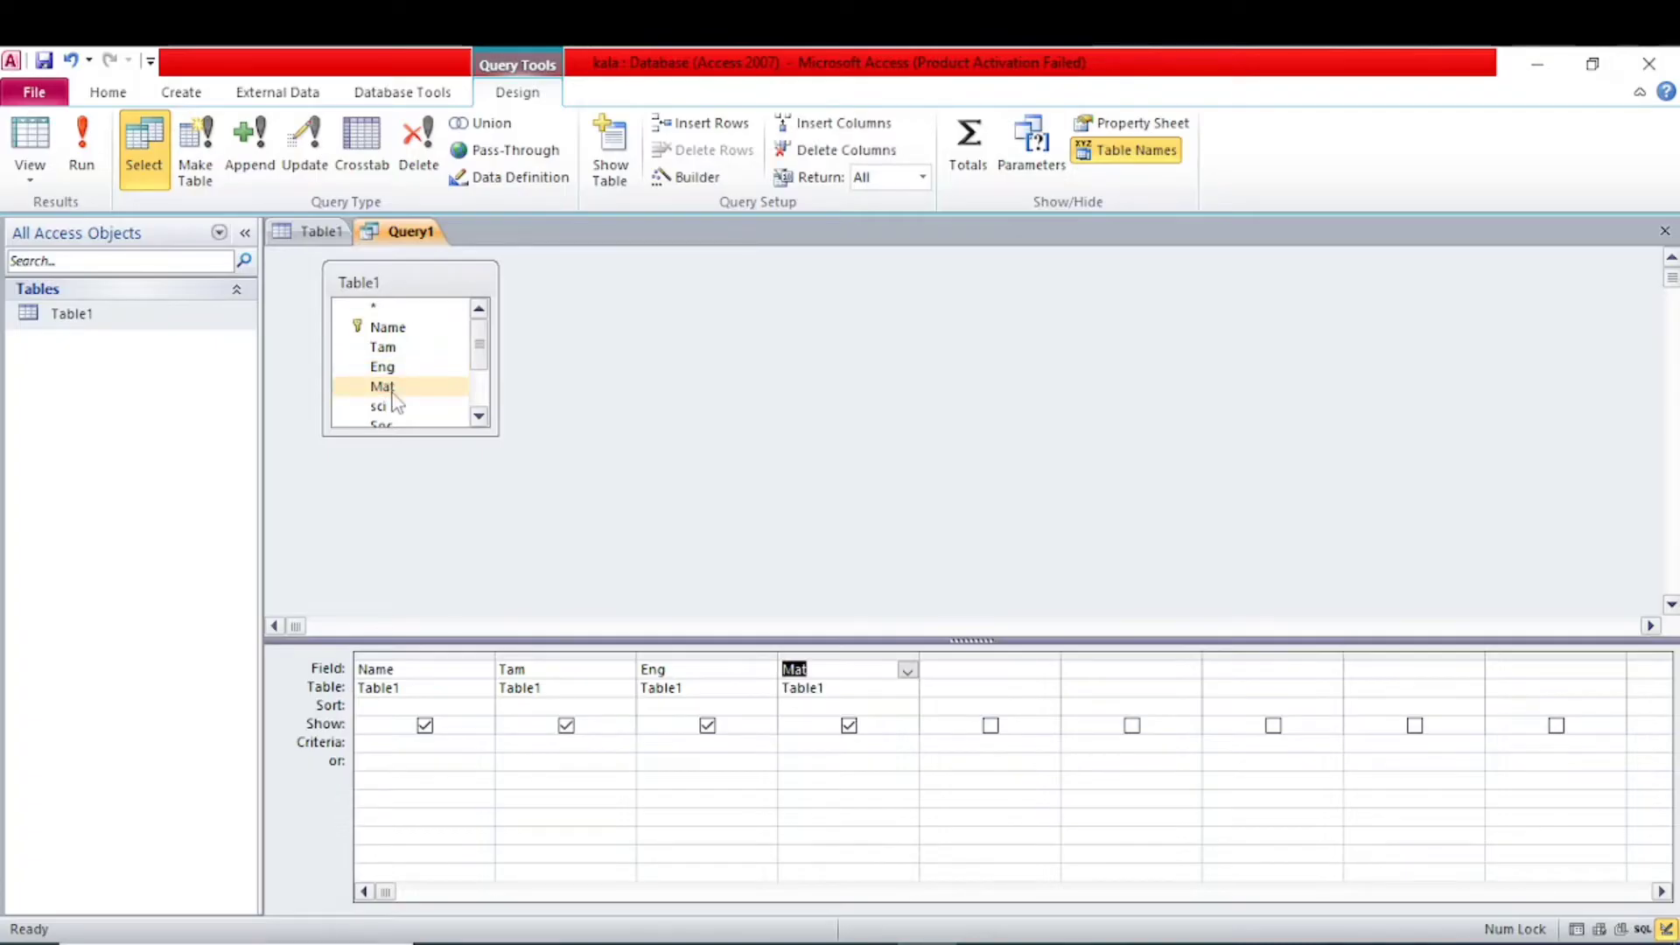
double_click(380, 406)
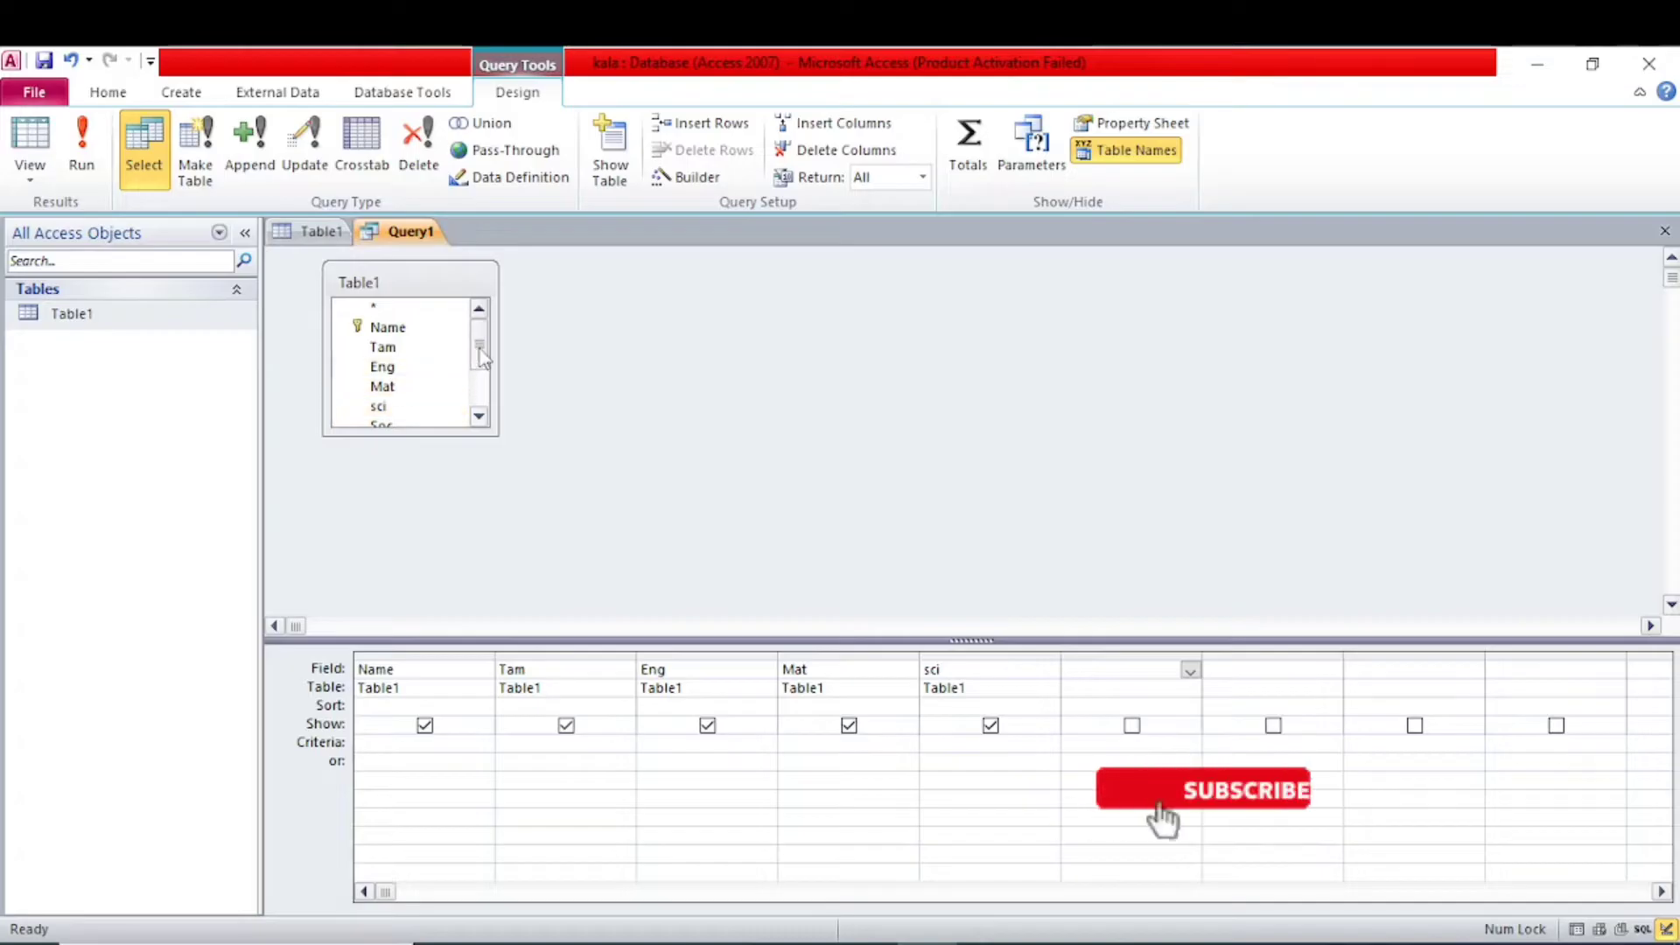
left_click_drag(480, 356, 484, 395)
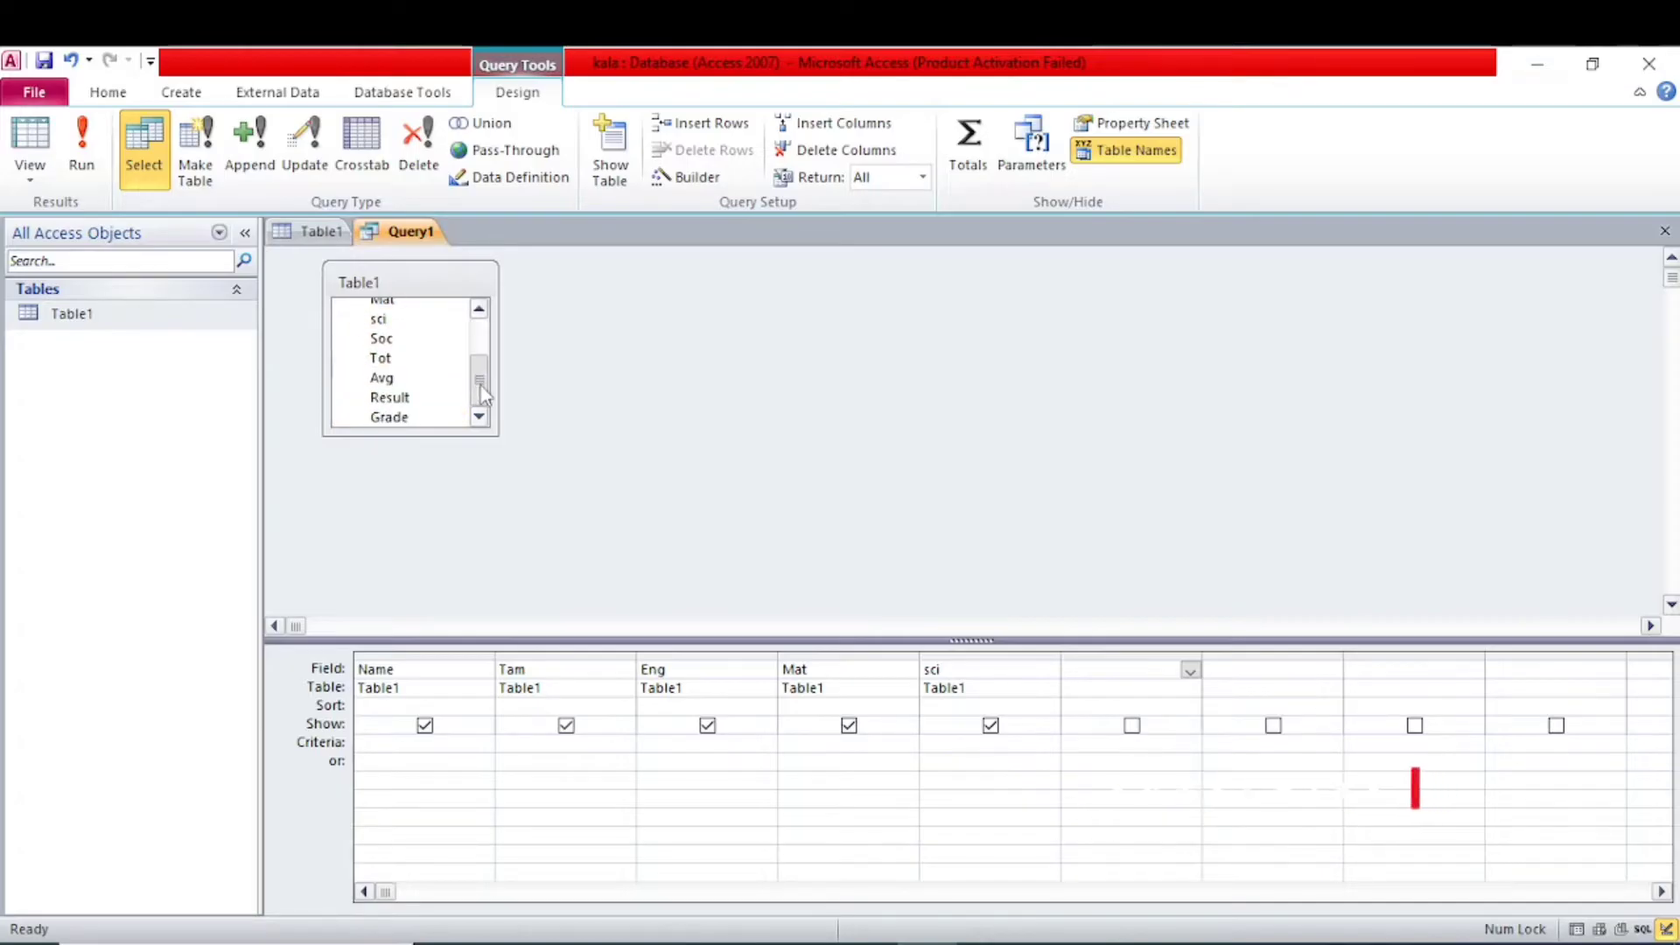
double_click(403, 340)
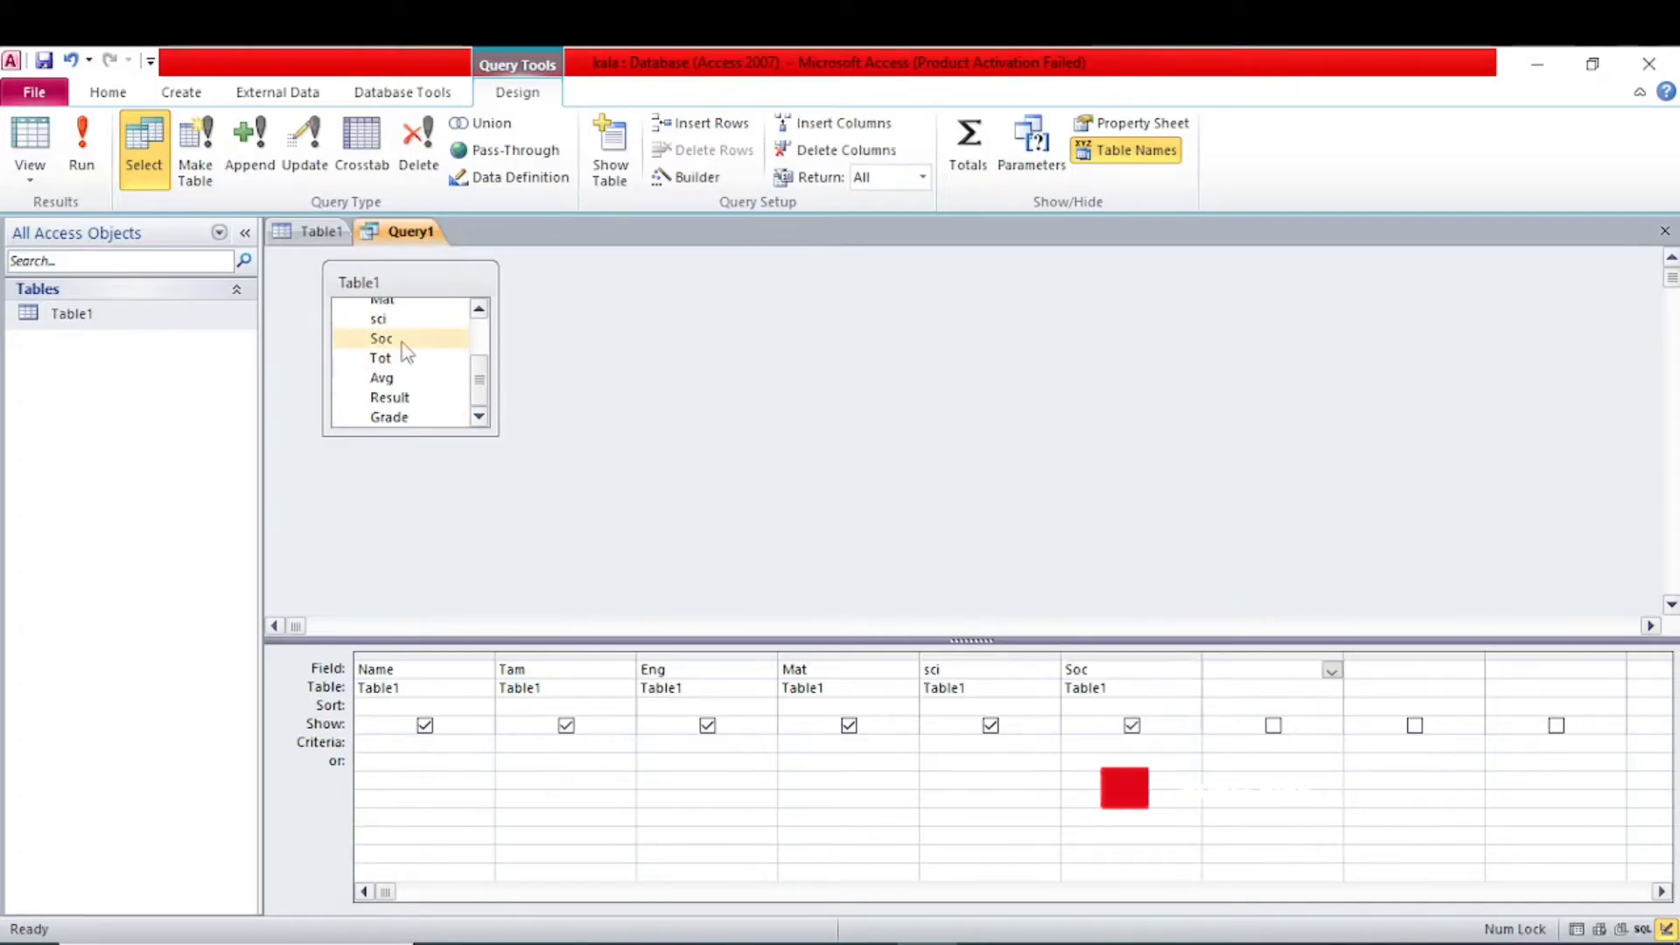
key("Tab")
type("t")
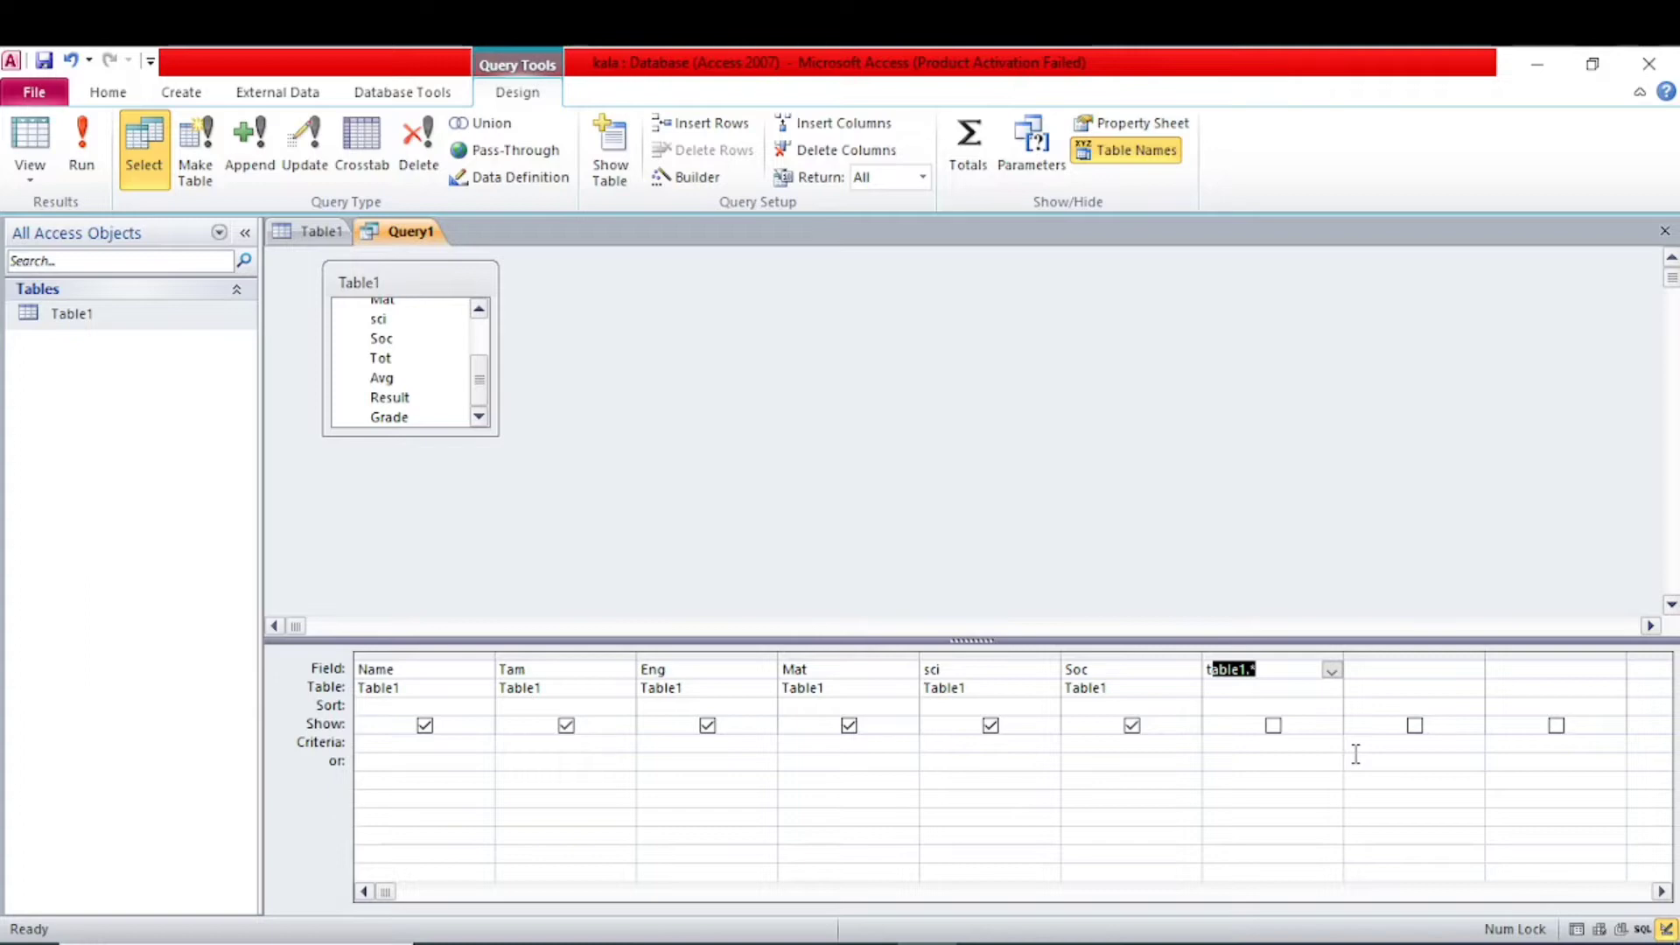
key("BackSpace")
key("BackSpace")
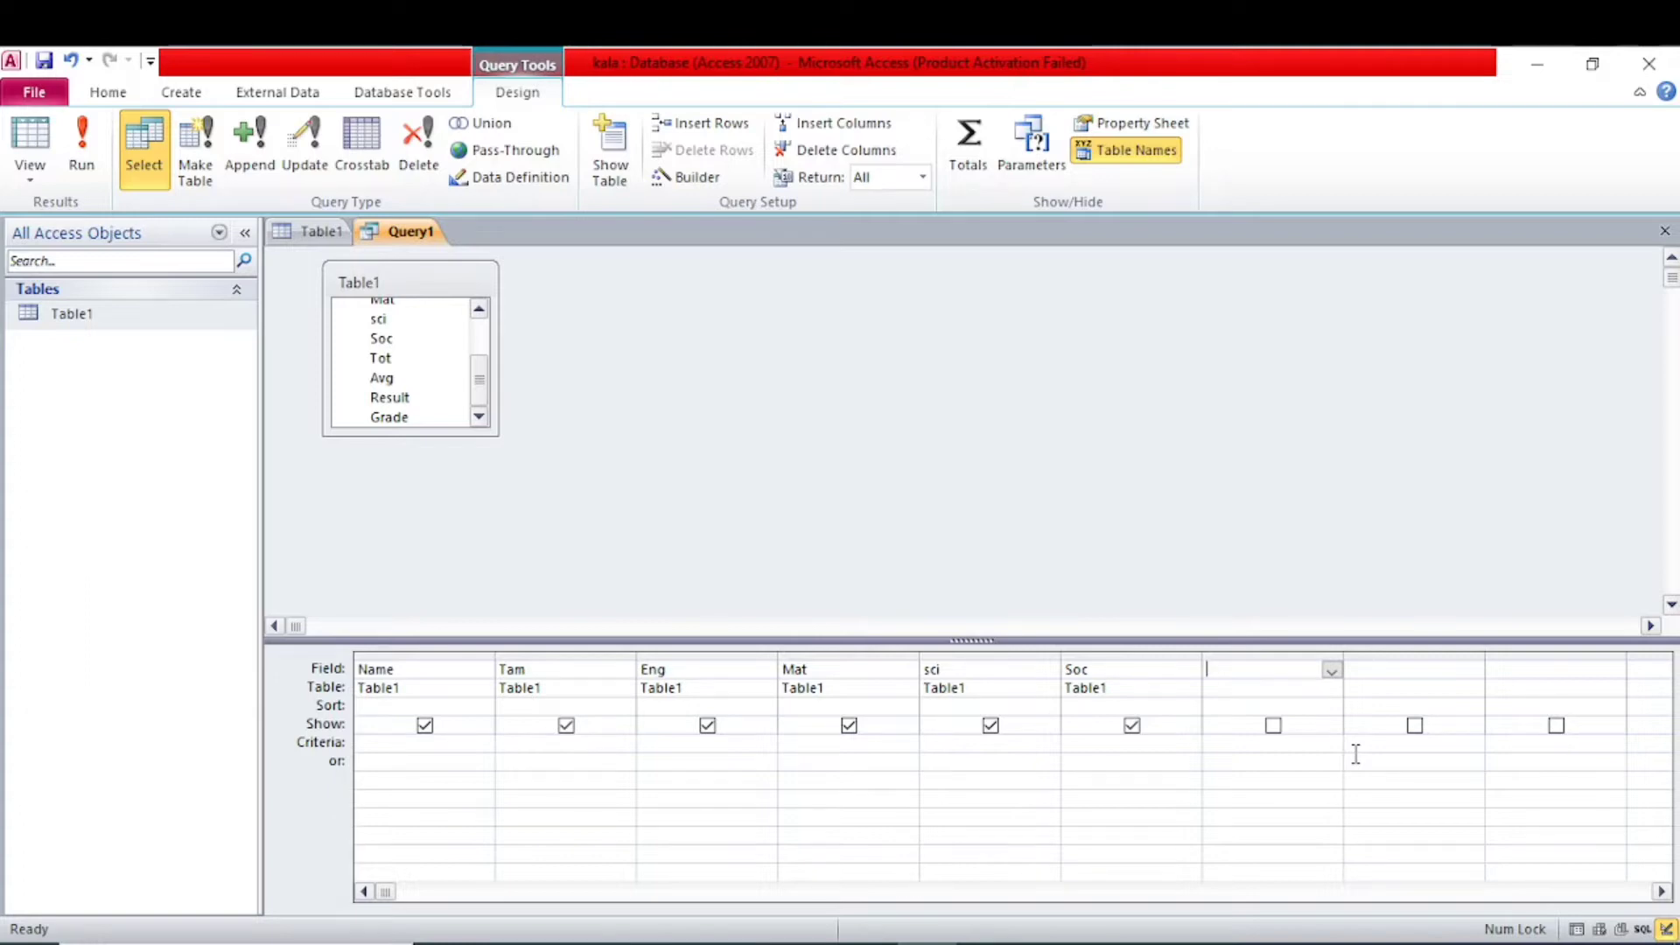
- Add the Tot field after Soc and make it a calculated column with the expression tam+eng+mat+sci+soc
double_click(391, 366)
left_click(1239, 671)
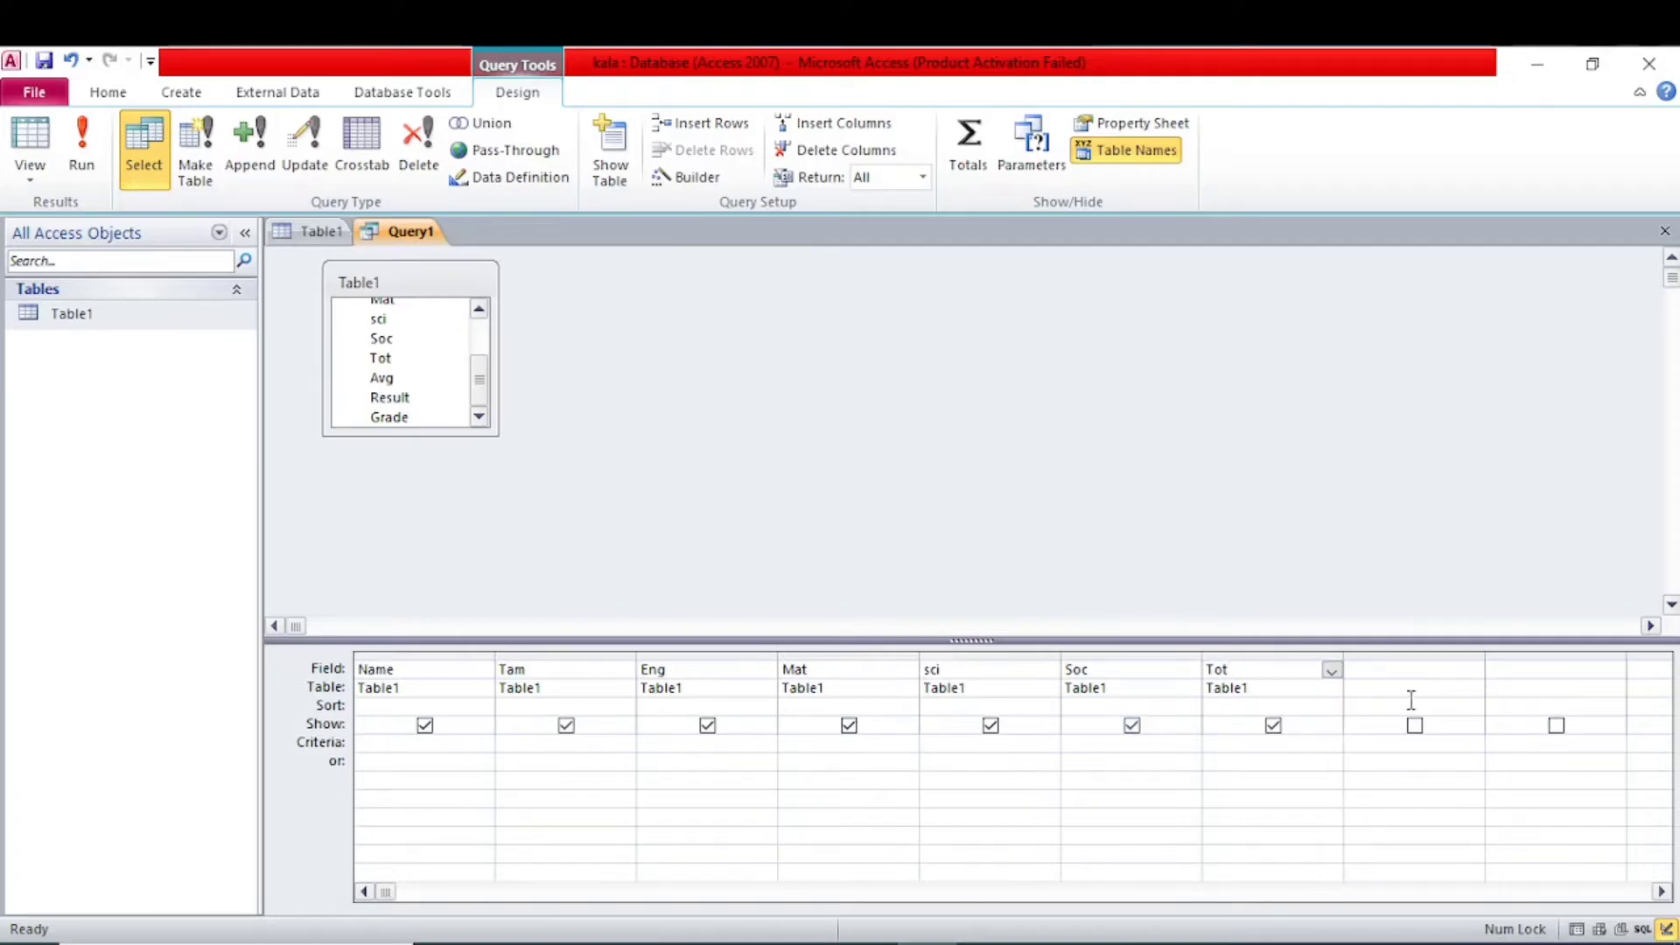
type(":")
type(" tam")
key("BackSpace")
key("BackSpace")
key("BackSpace")
key("BackSpace")
type("tam+eng+mat+sci+soc")
key("Return")
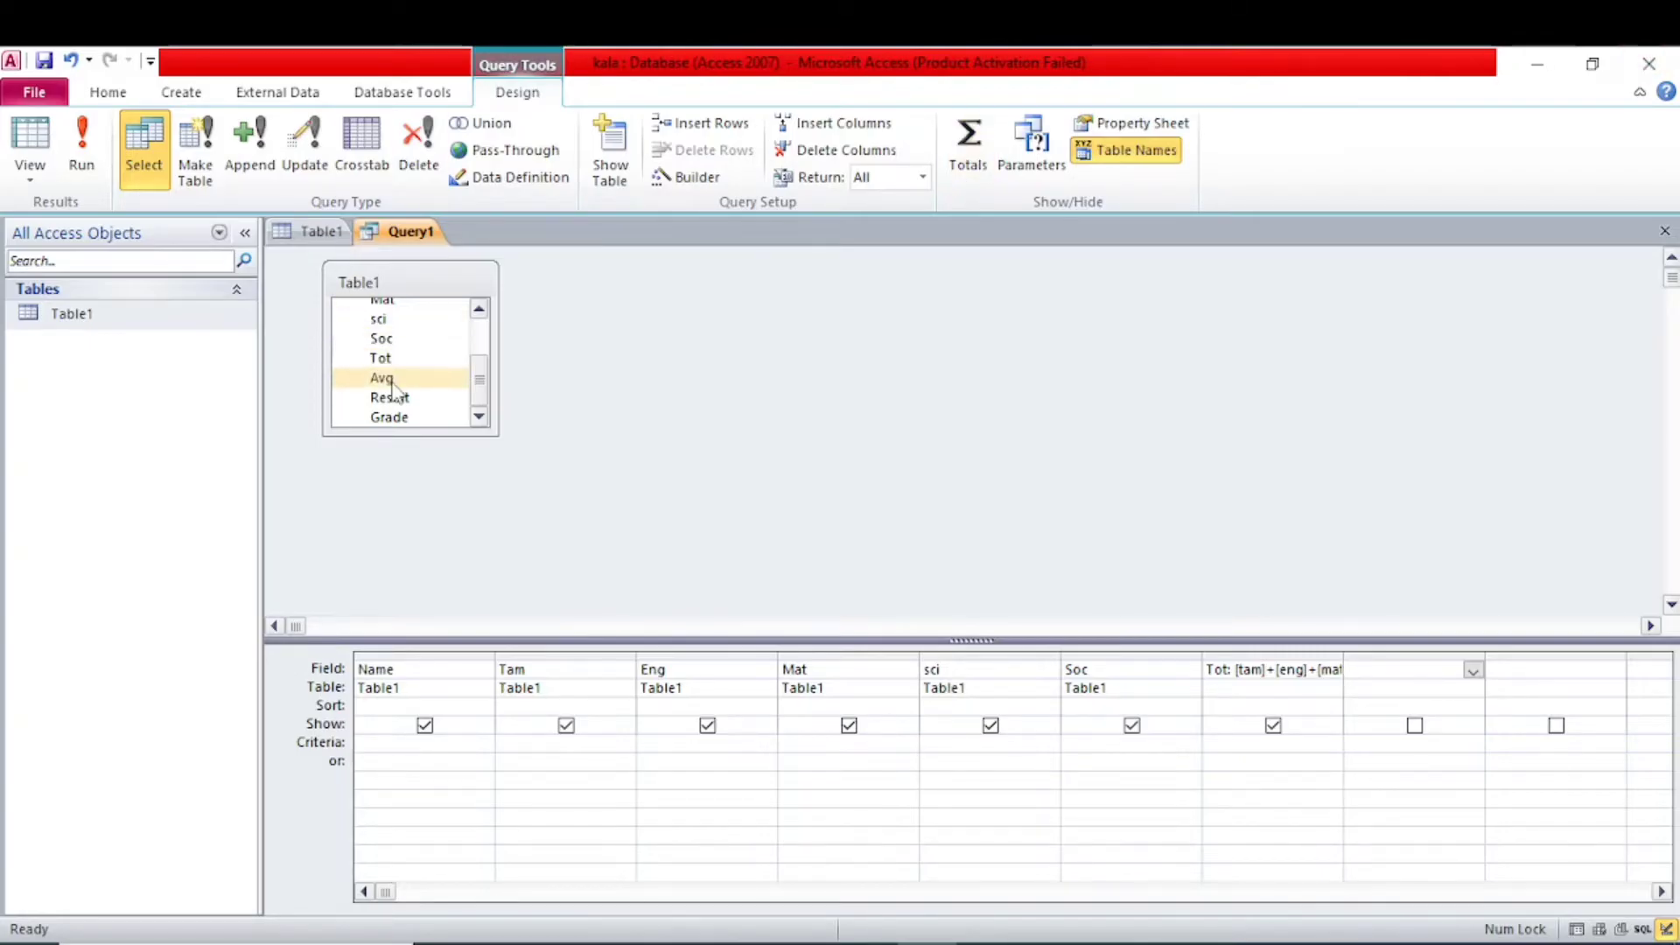
- Add the Avg field after Tot and make it a calculated column with the expression tot/5
double_click(382, 377)
left_click(1383, 669)
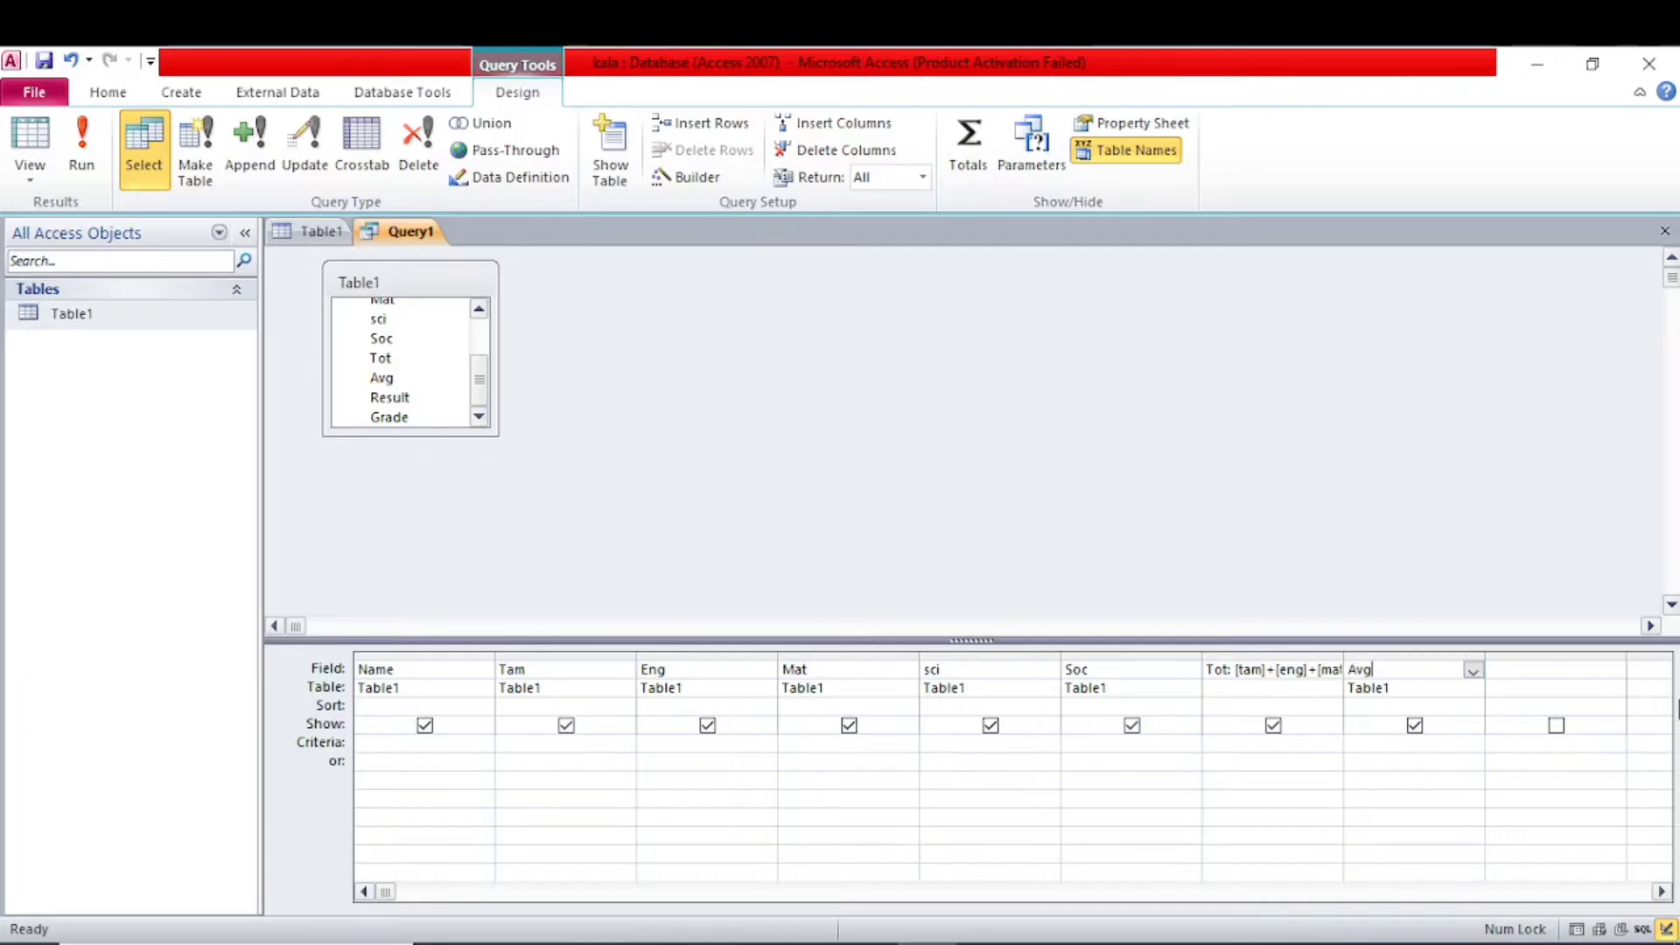
type(":")
type("tot/5")
key("Tab")
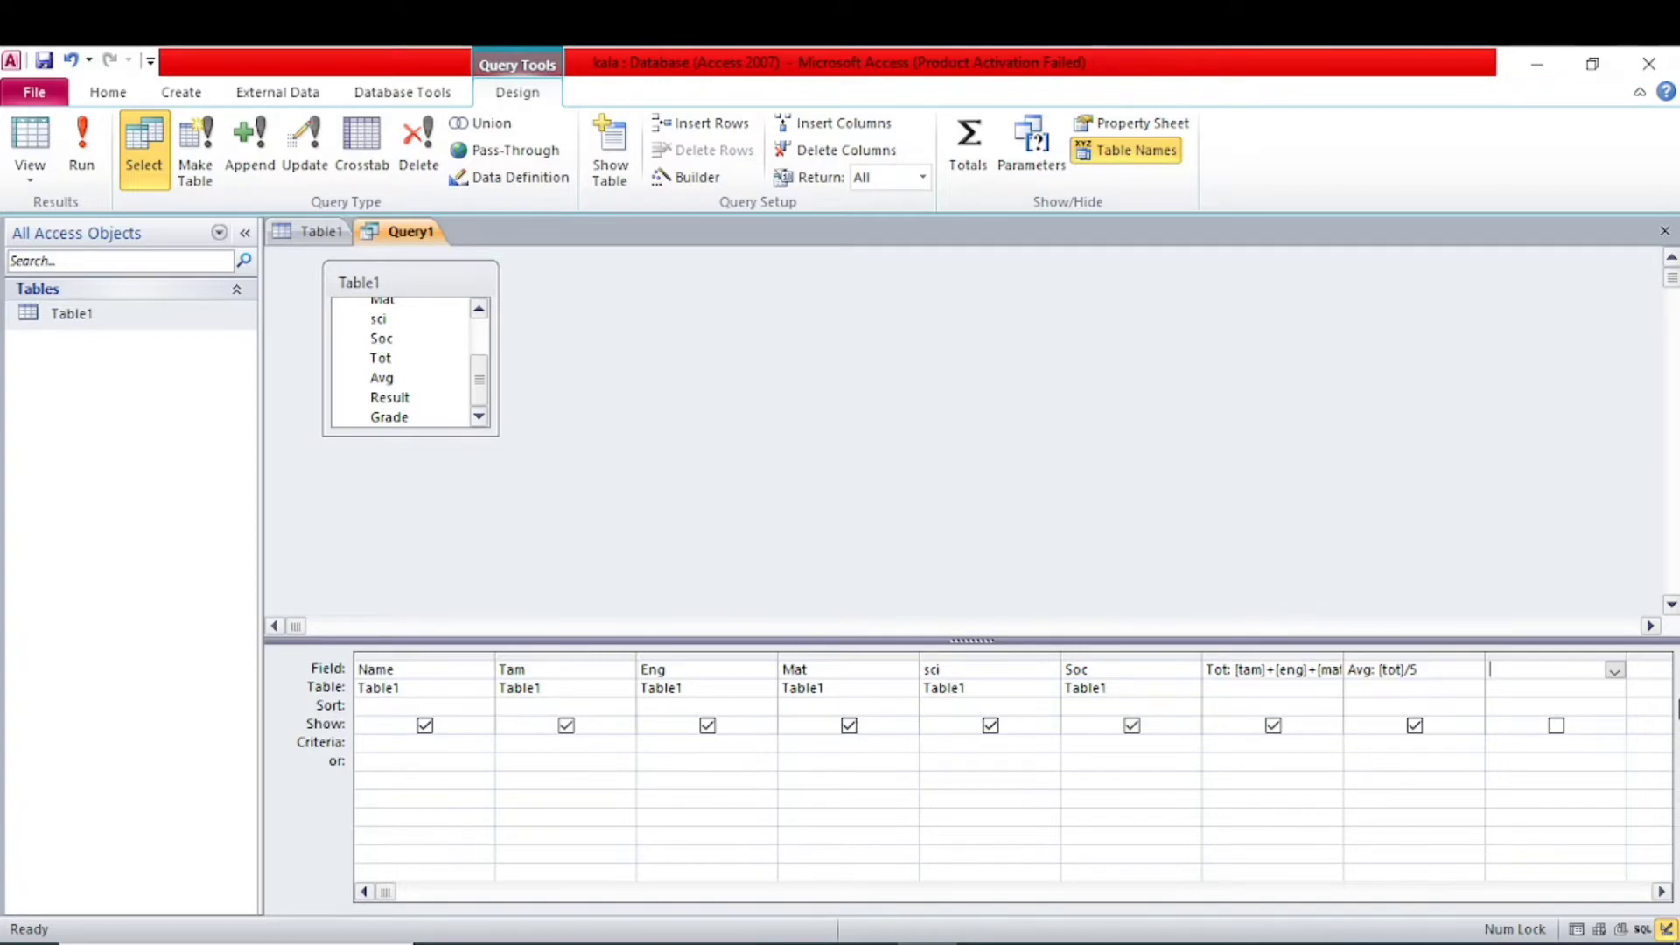
- Add the Result field after Avg and begin its expression with iif(Tam>=35 and eng>=35 and mat>=35
left_click_drag(393, 397, 1508, 667)
left_click(1549, 671)
type(":")
type("i")
key("BackSpace")
type("iif(Tam> =")
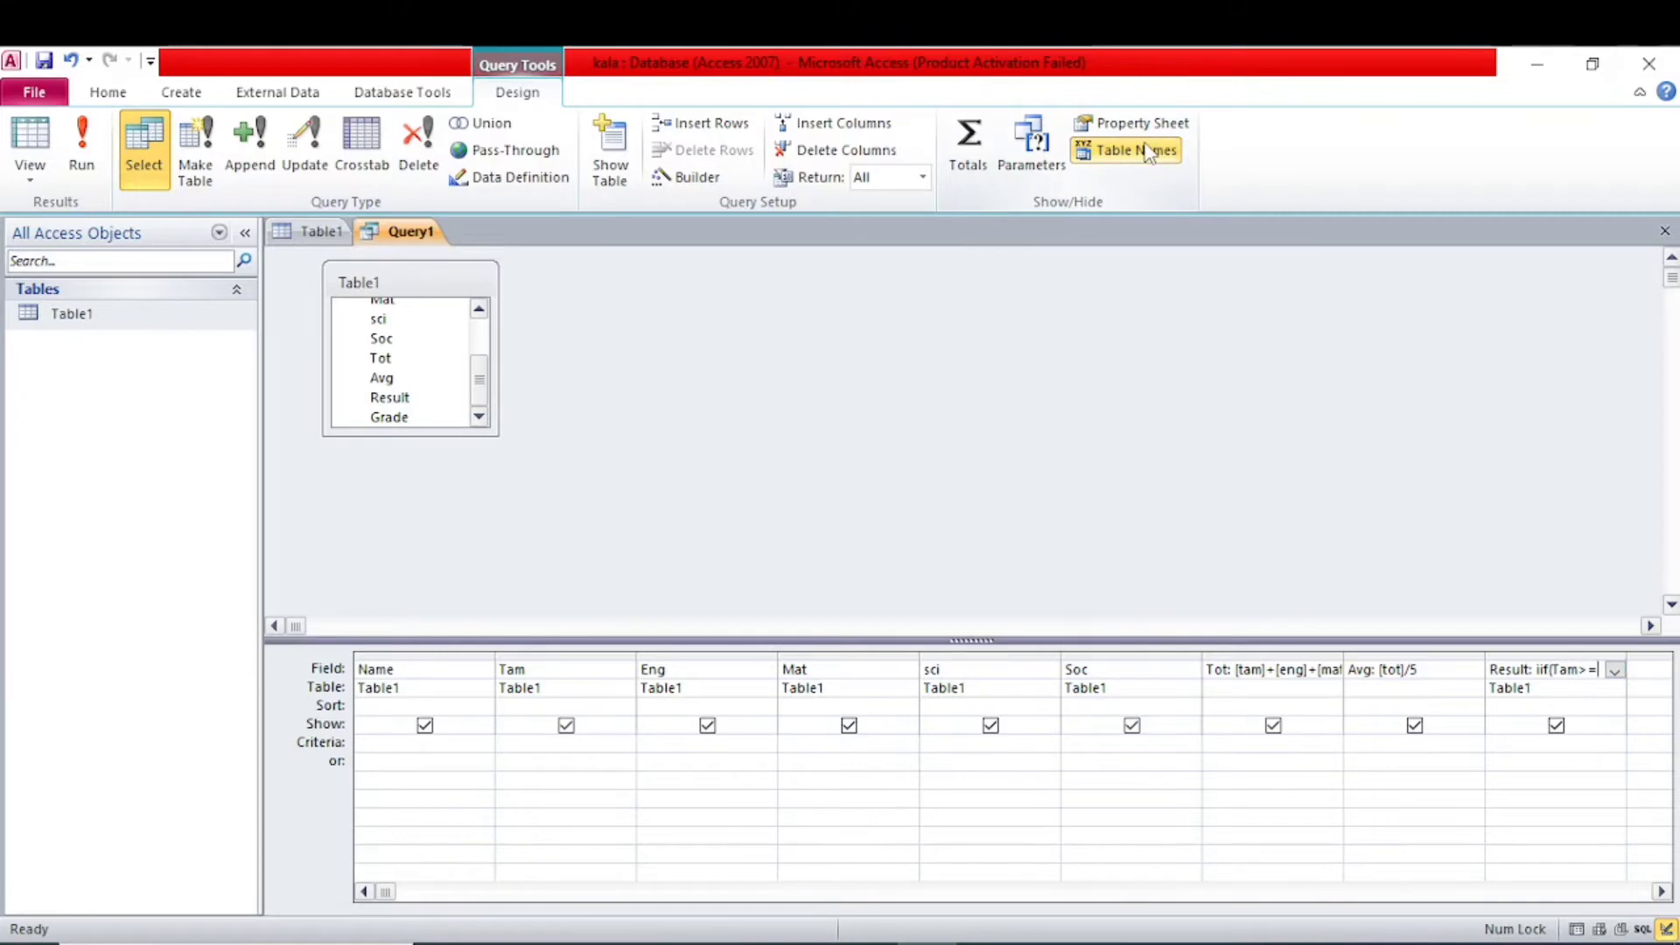
type("35")
type(" and")
type(" eng")
type(">=35")
type(" and")
type(" math")
key("BackSpace")
type(">=")
type("35")
- Complete the Result expression with the conditions sci>=35 and soc>=35, returning "pass" when true and "fail" otherwise
type(" an")
type("d sci>")
type("=35 an")
type("d so")
type("c>")
type("=3")
type("5, \"pass")
type("\"")
type(",")
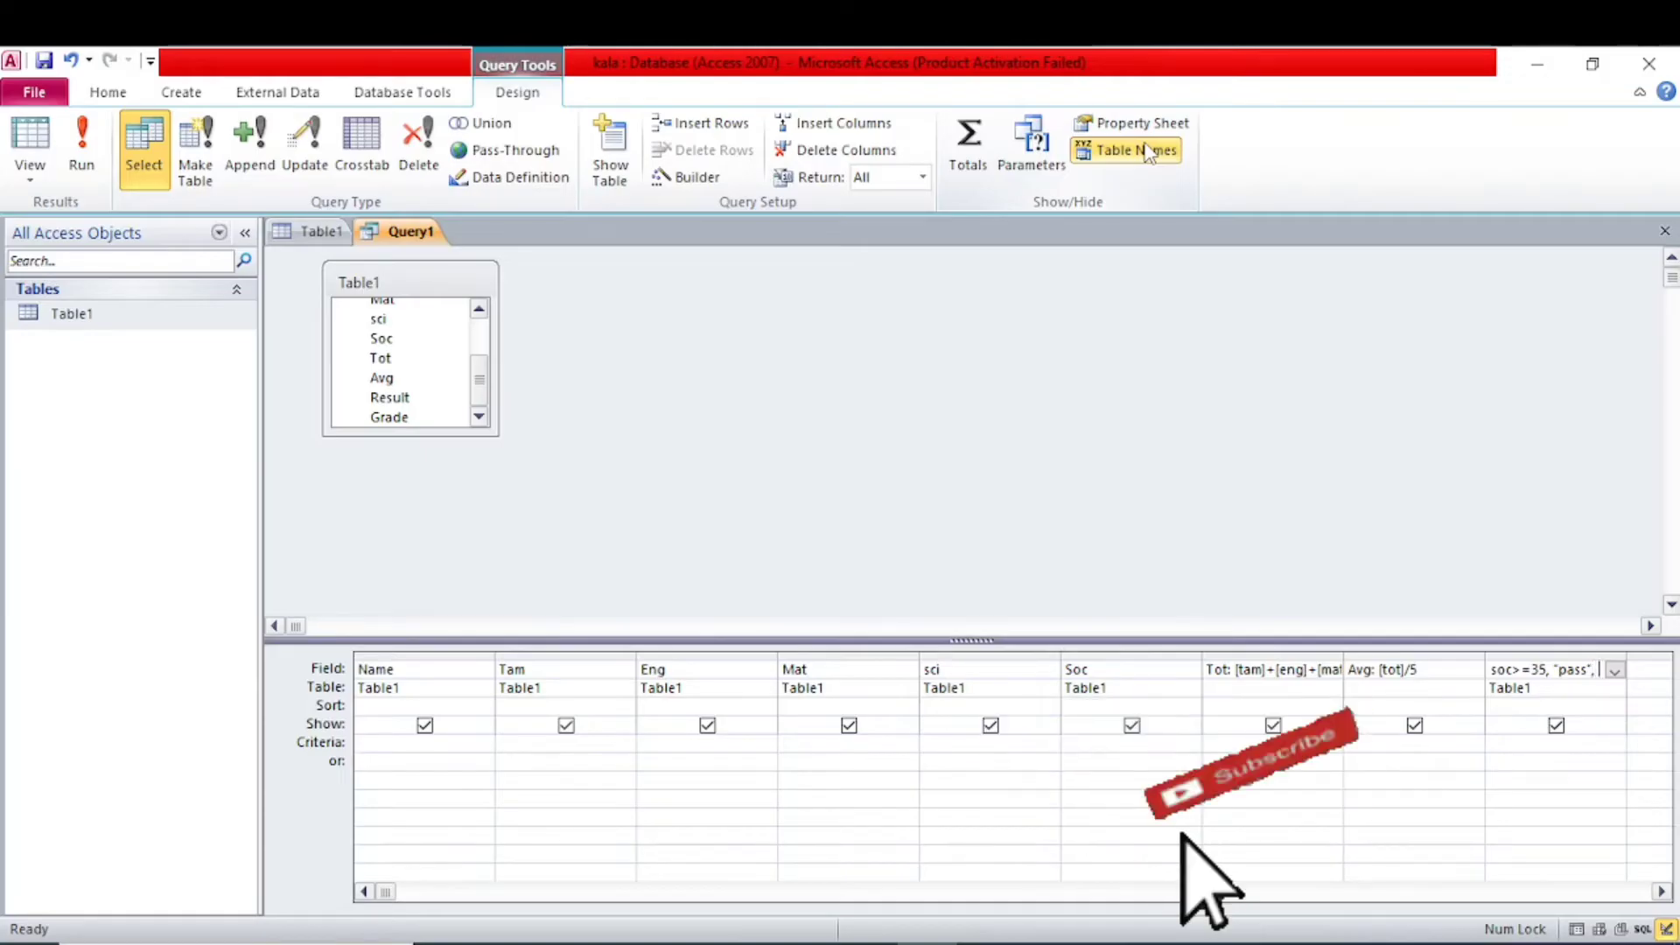
type(" \"fail\"")
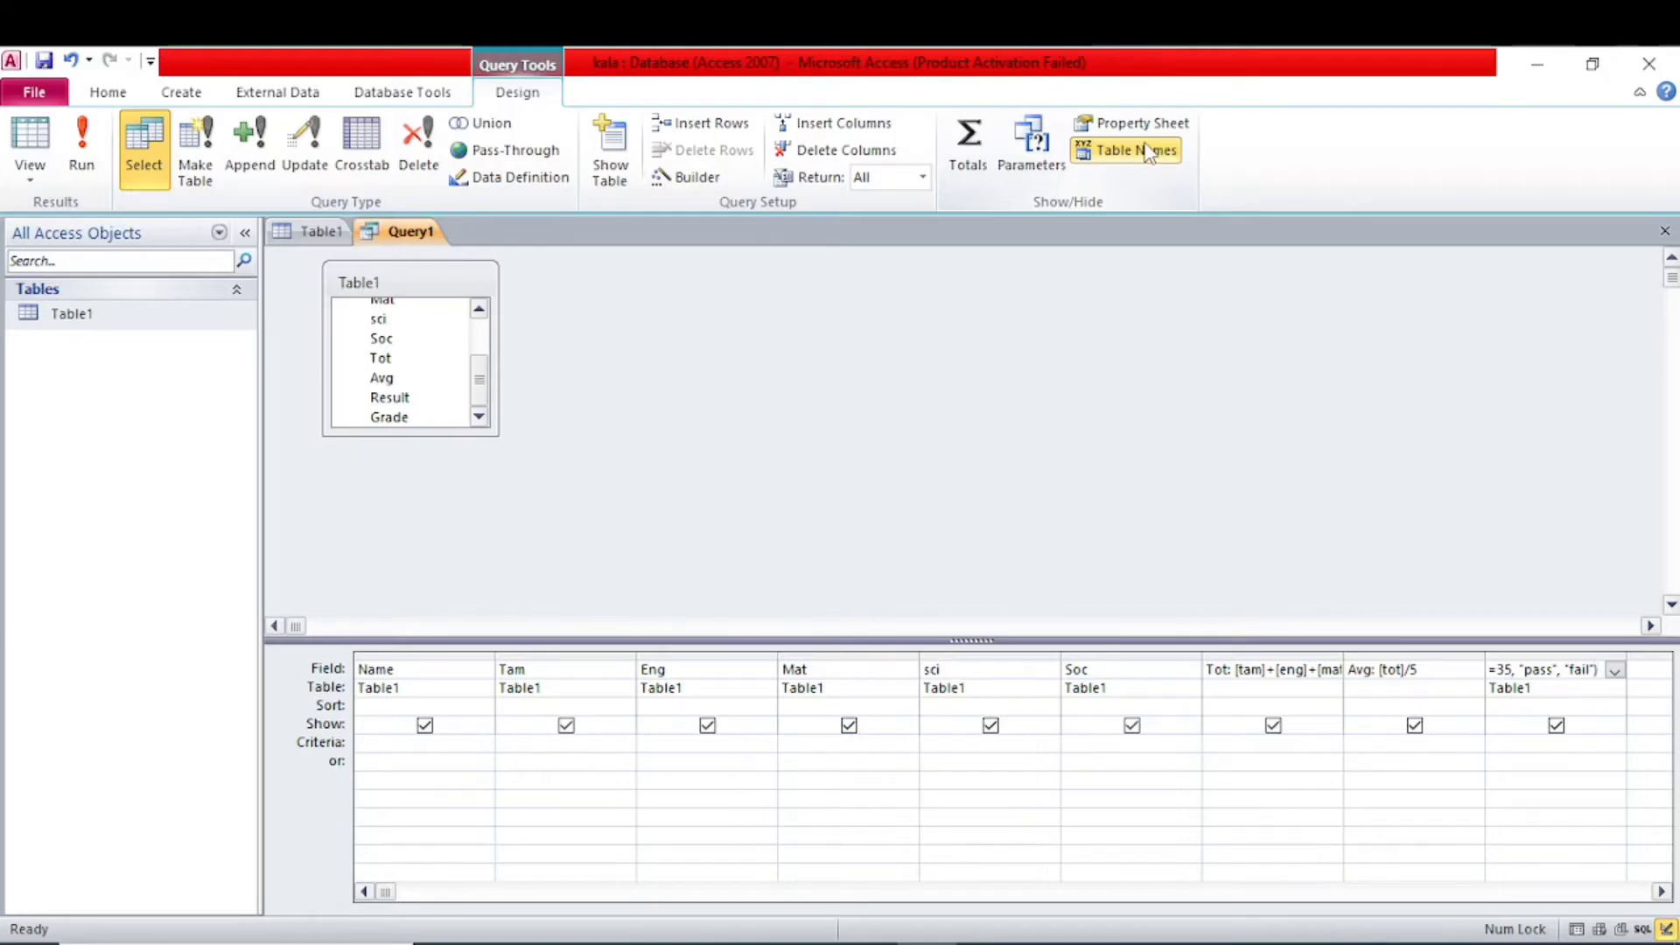
key("Tab")
- Add the Grade field after Result and begin its expression with iif(tot>=400, "first"
type(":")
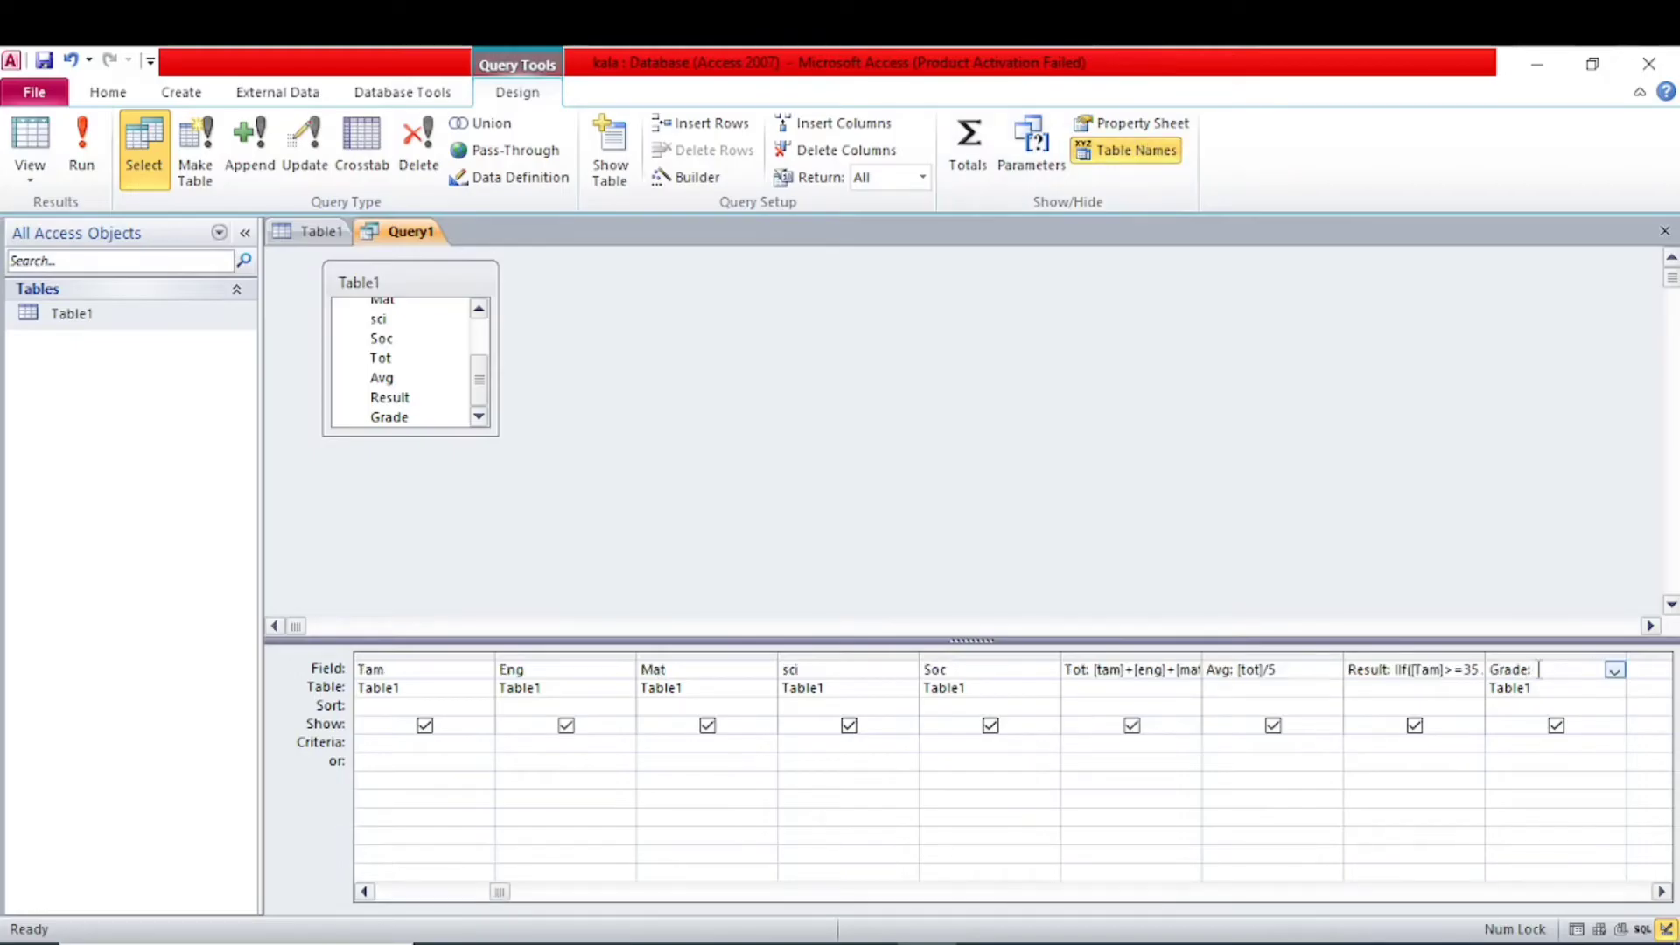
type(" I")
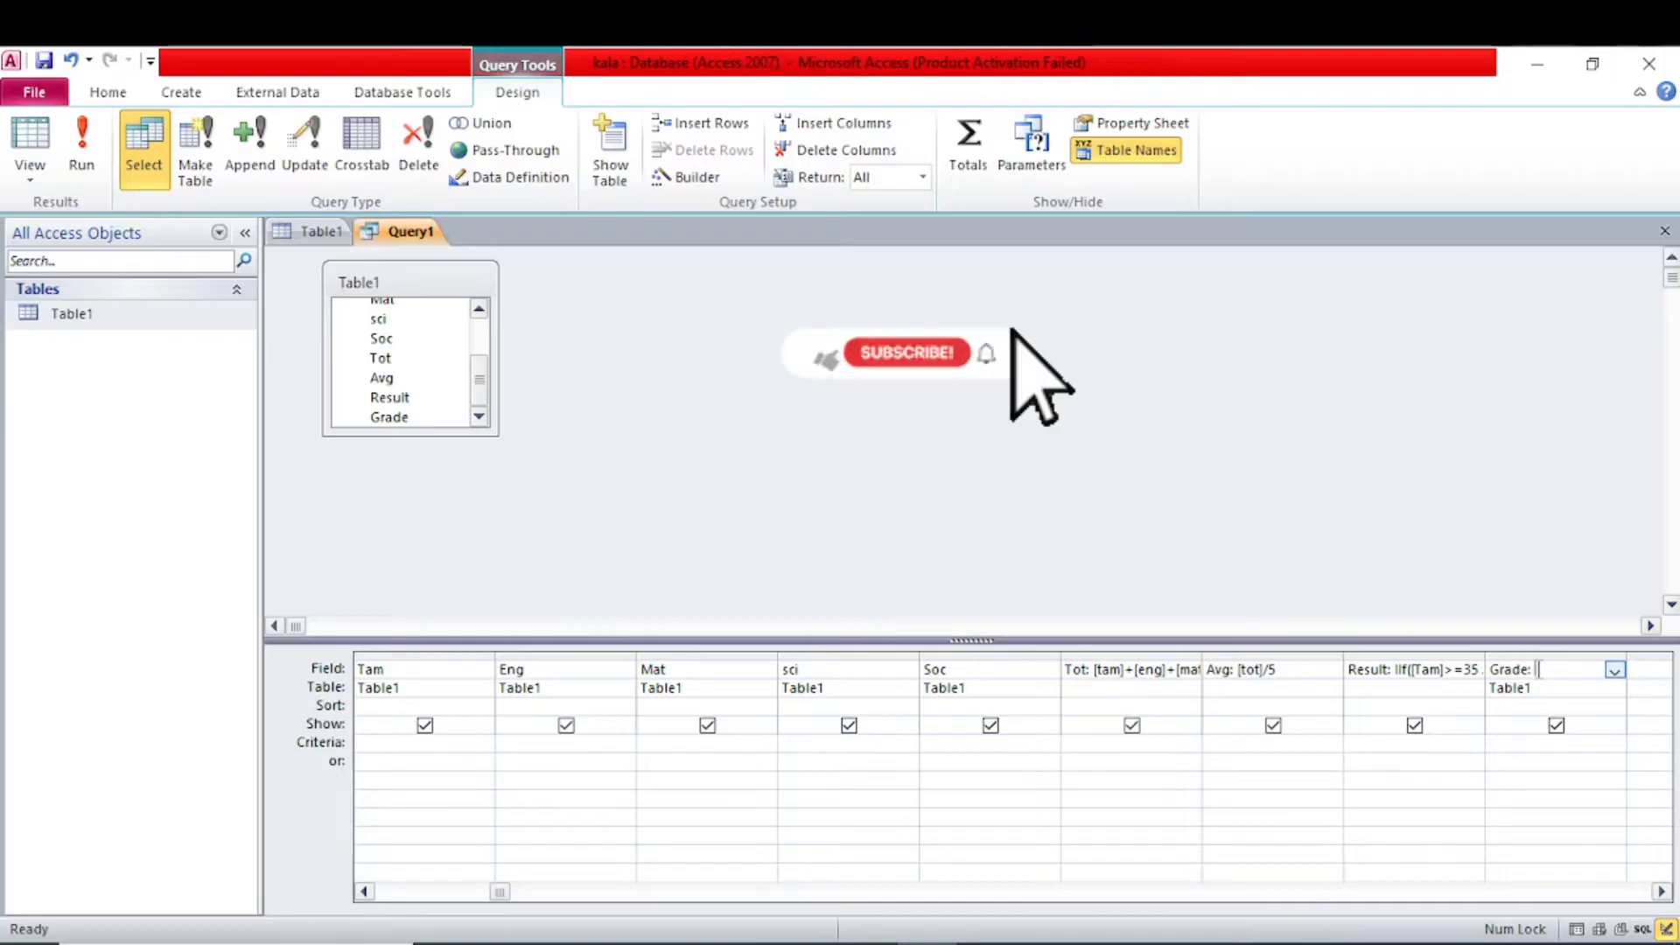
type("if(t")
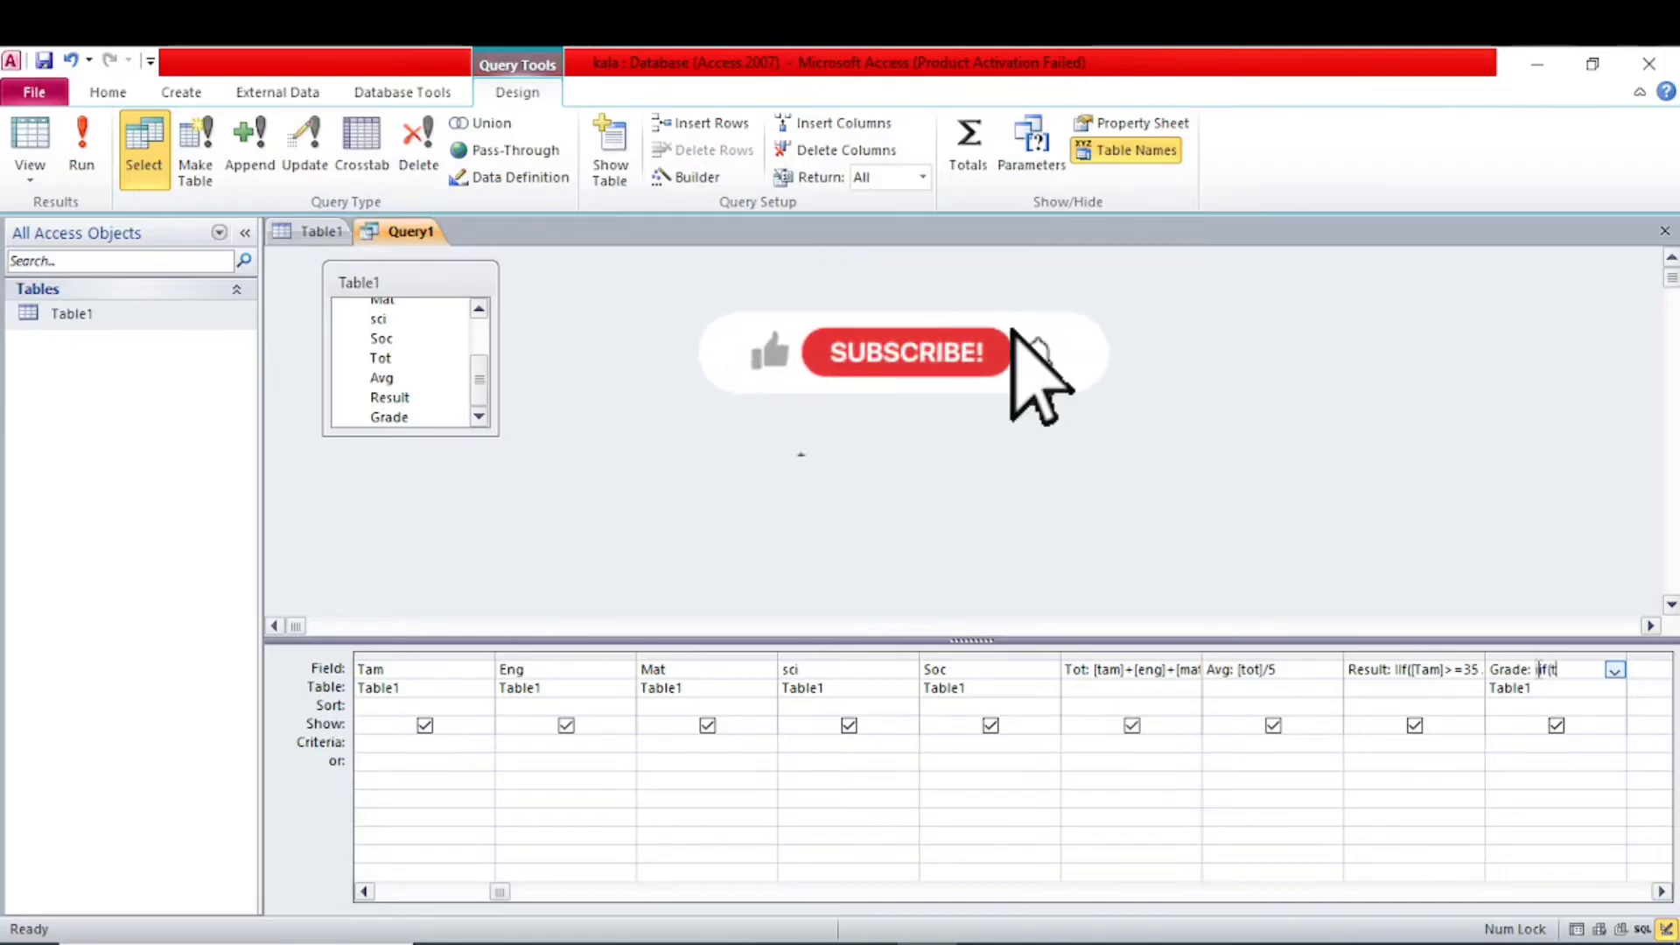
type("ot")
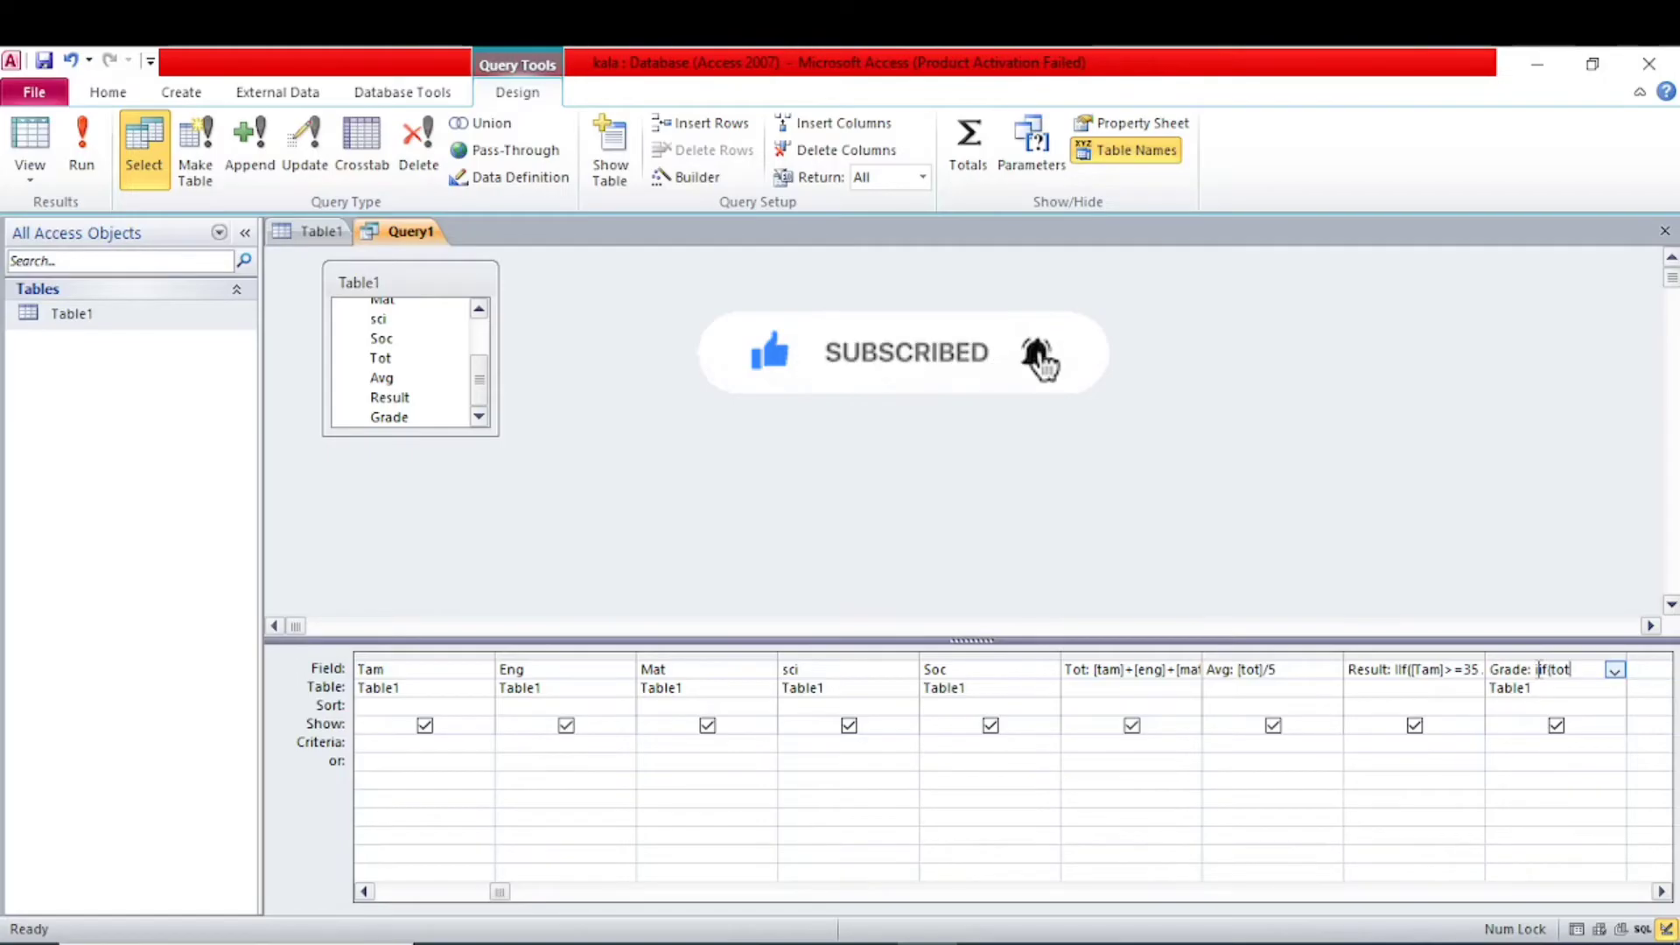
type(">=400")
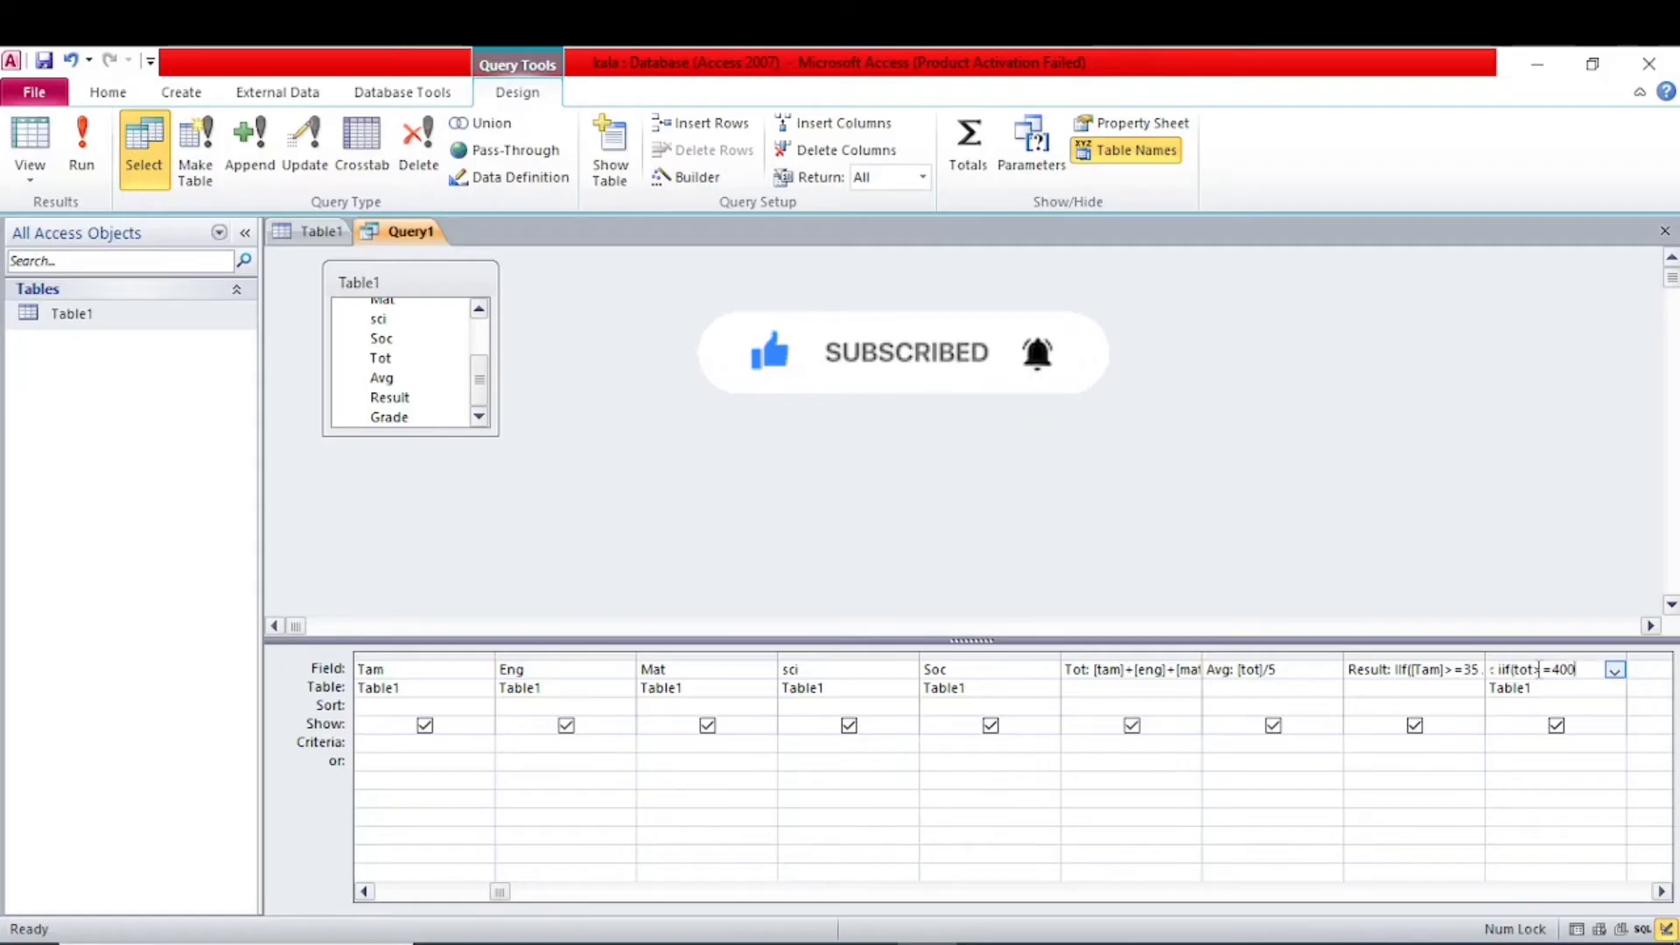
type(",")
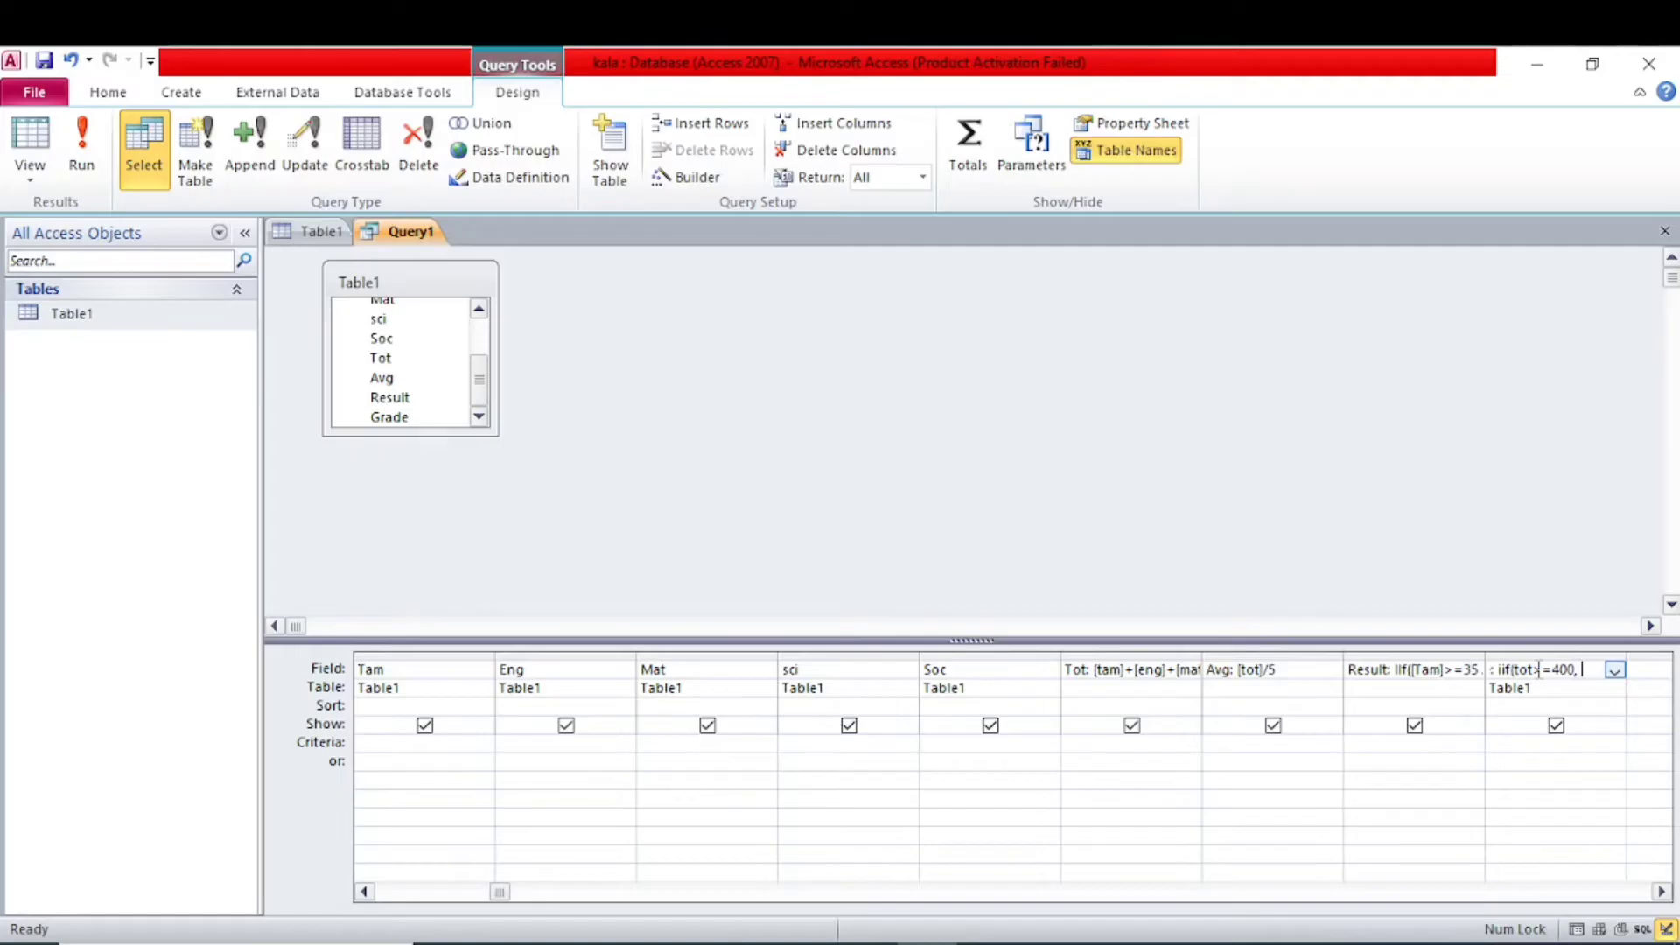
type("\"")
type("first")
type("\"")
- Extend the Grade expression with a nested iif(tot>=350, "second" as its false part
type(", ")
type("ii")
type("f")
type("(")
type("tot>=")
type("35")
type("0")
type(",")
type(" \"se")
type("cond\"")
- Finish the Grade expression with a nested iif(tot>=300, "Third" and close all three parentheses
type(",")
type(" iif")
type("(")
type("tot")
type(">=")
type("300")
type(", \"")
type("T")
type("hird")
type("\"")
type(")))")
key("Tab")
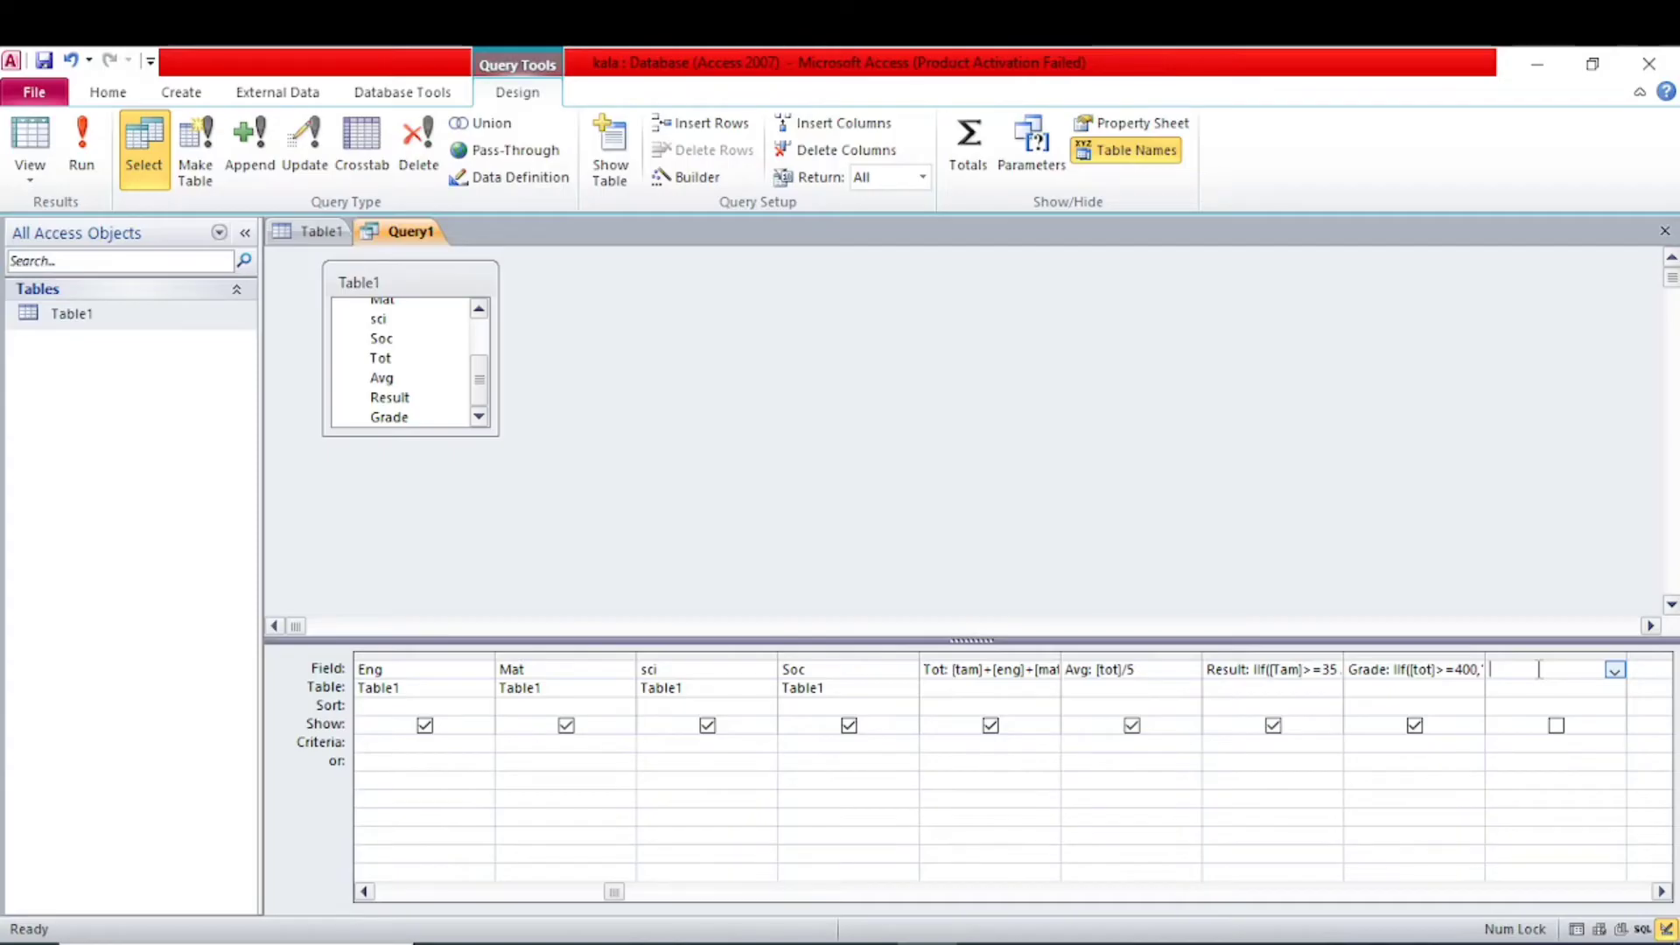
- Save the query as Query1, then close both the query and Table1
key("ctrl+s")
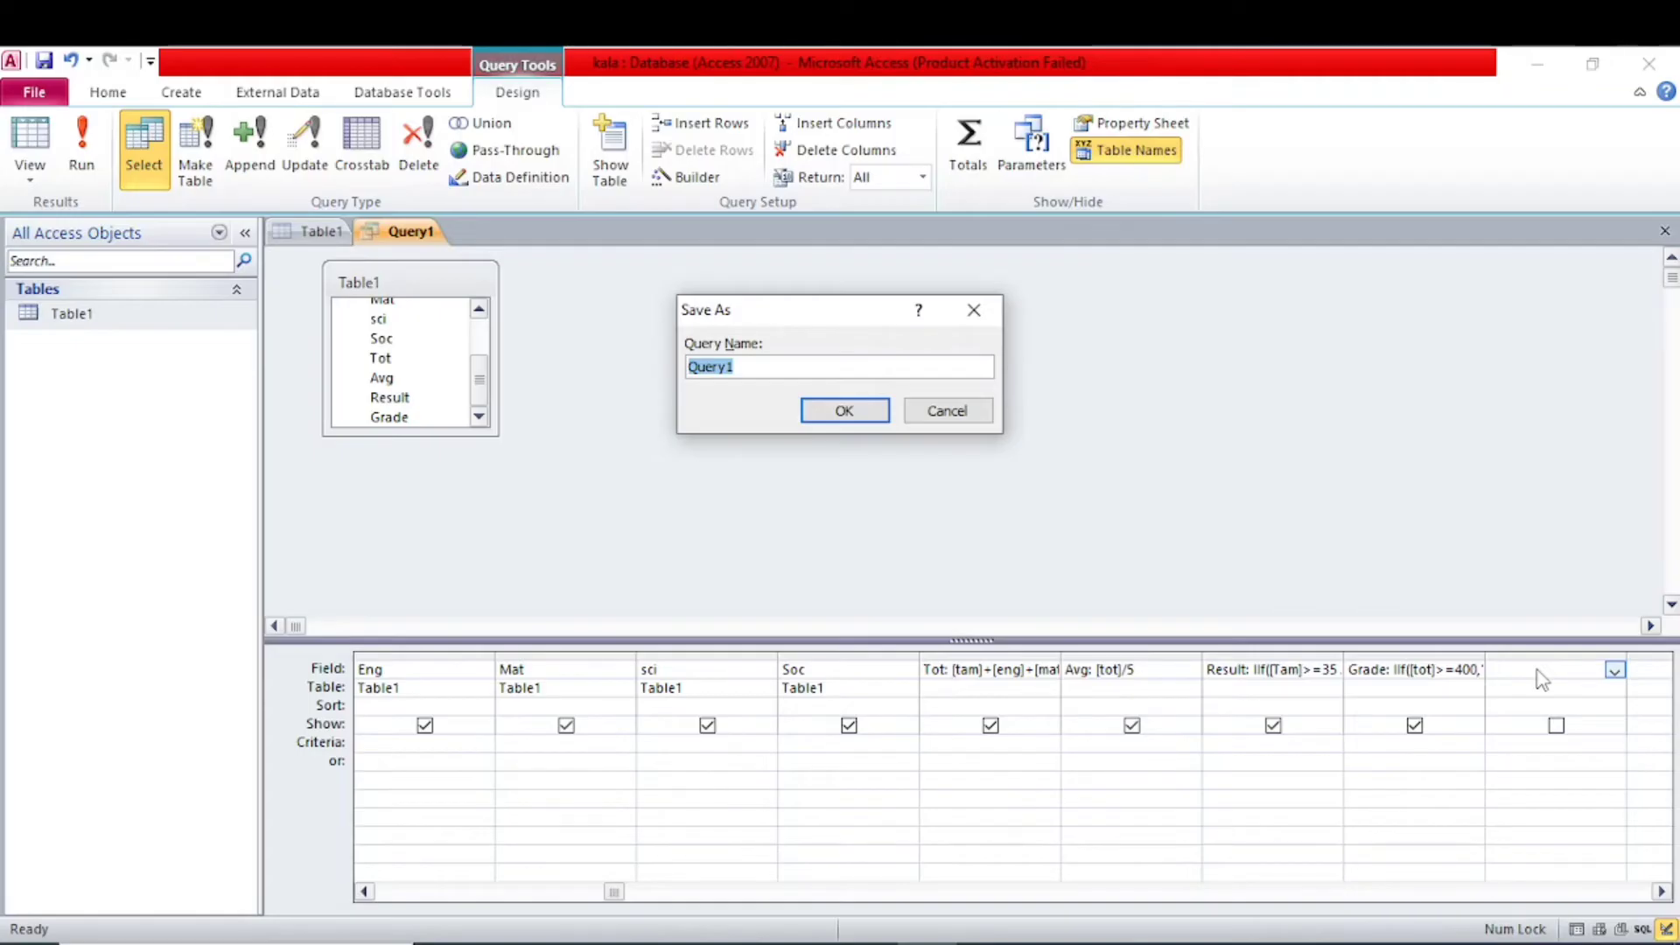
left_click(843, 410)
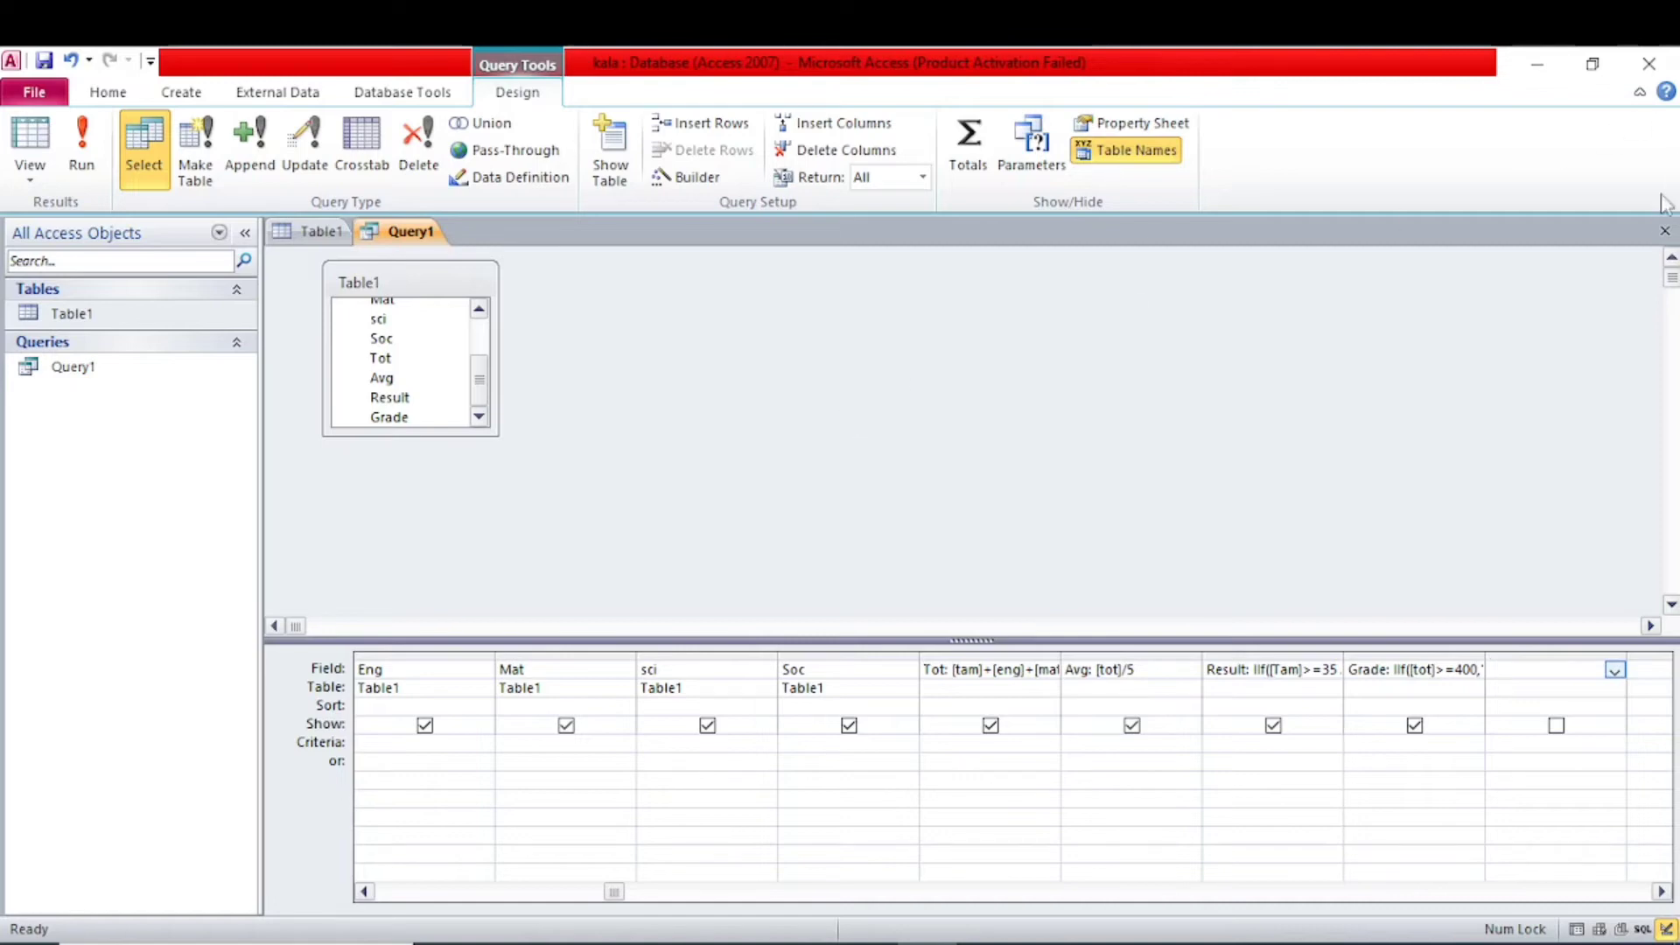
left_click(1666, 231)
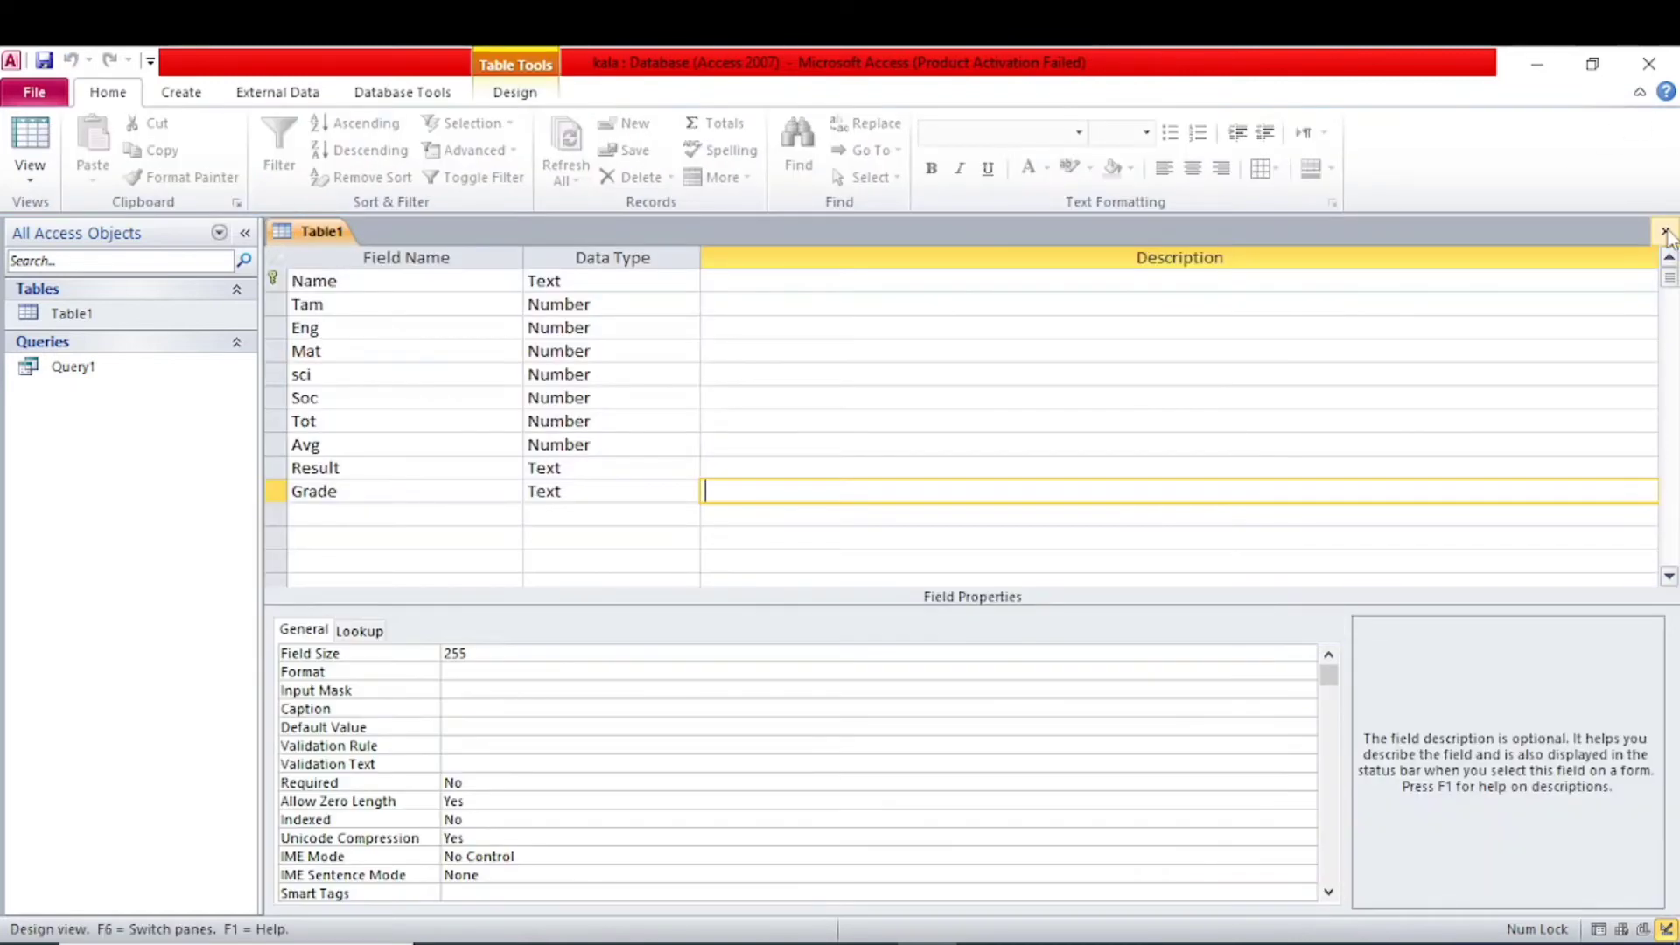
left_click(1665, 231)
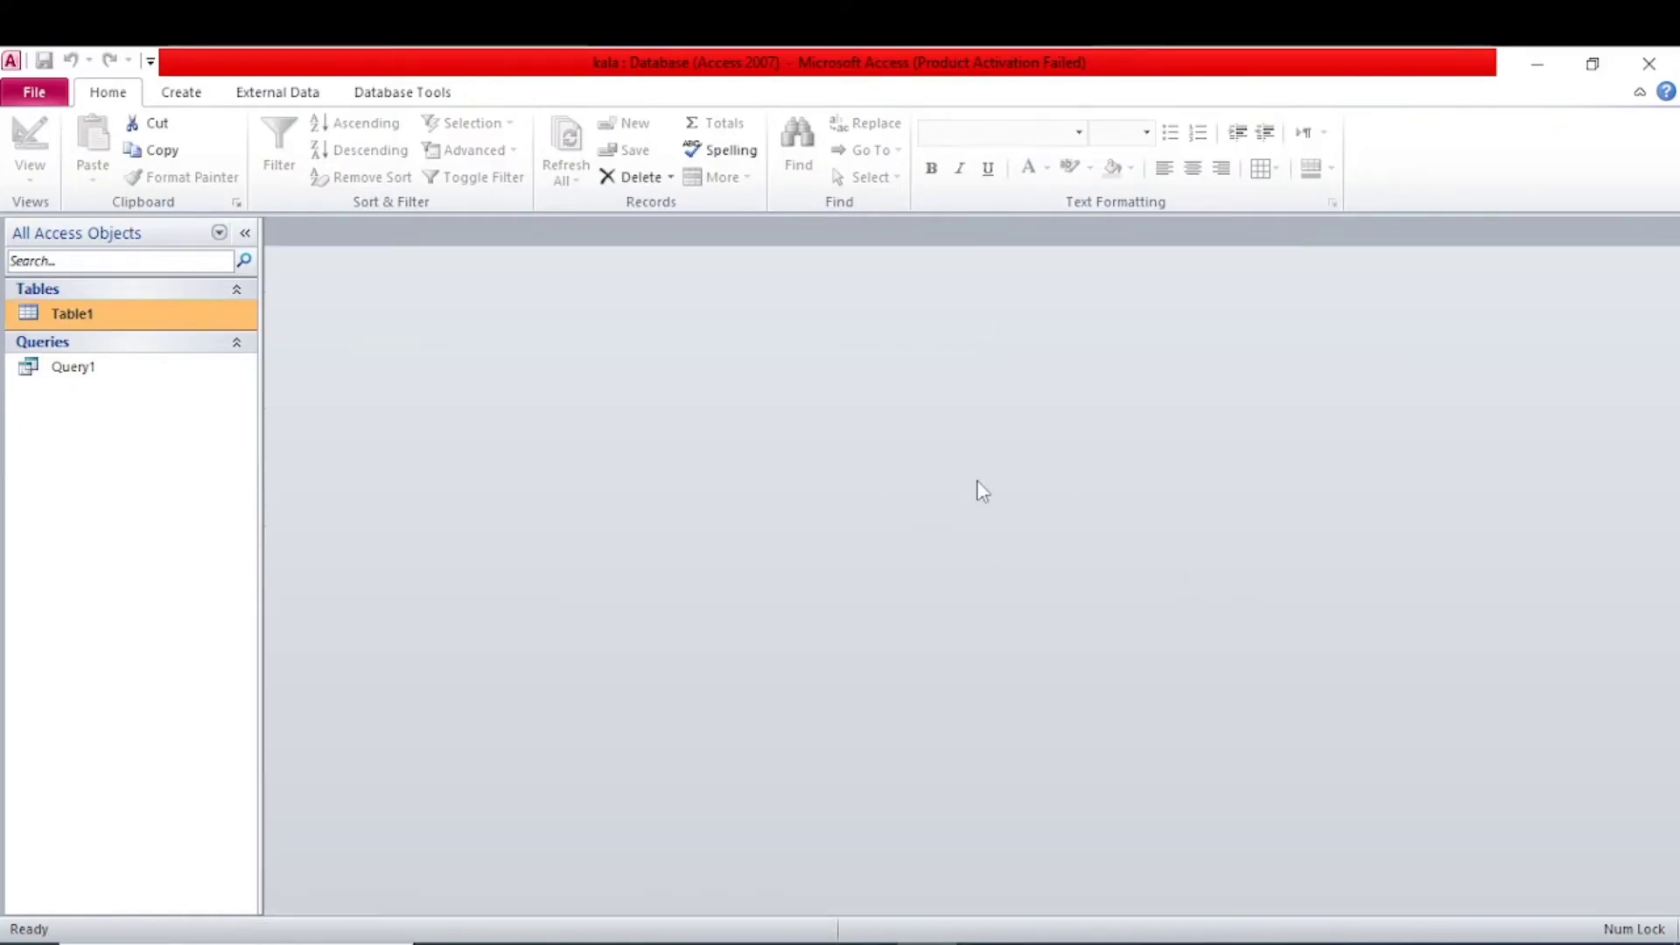
- Open Query1 and begin its first record with a student's name, Tam 85 and Eng 85
double_click(83, 367)
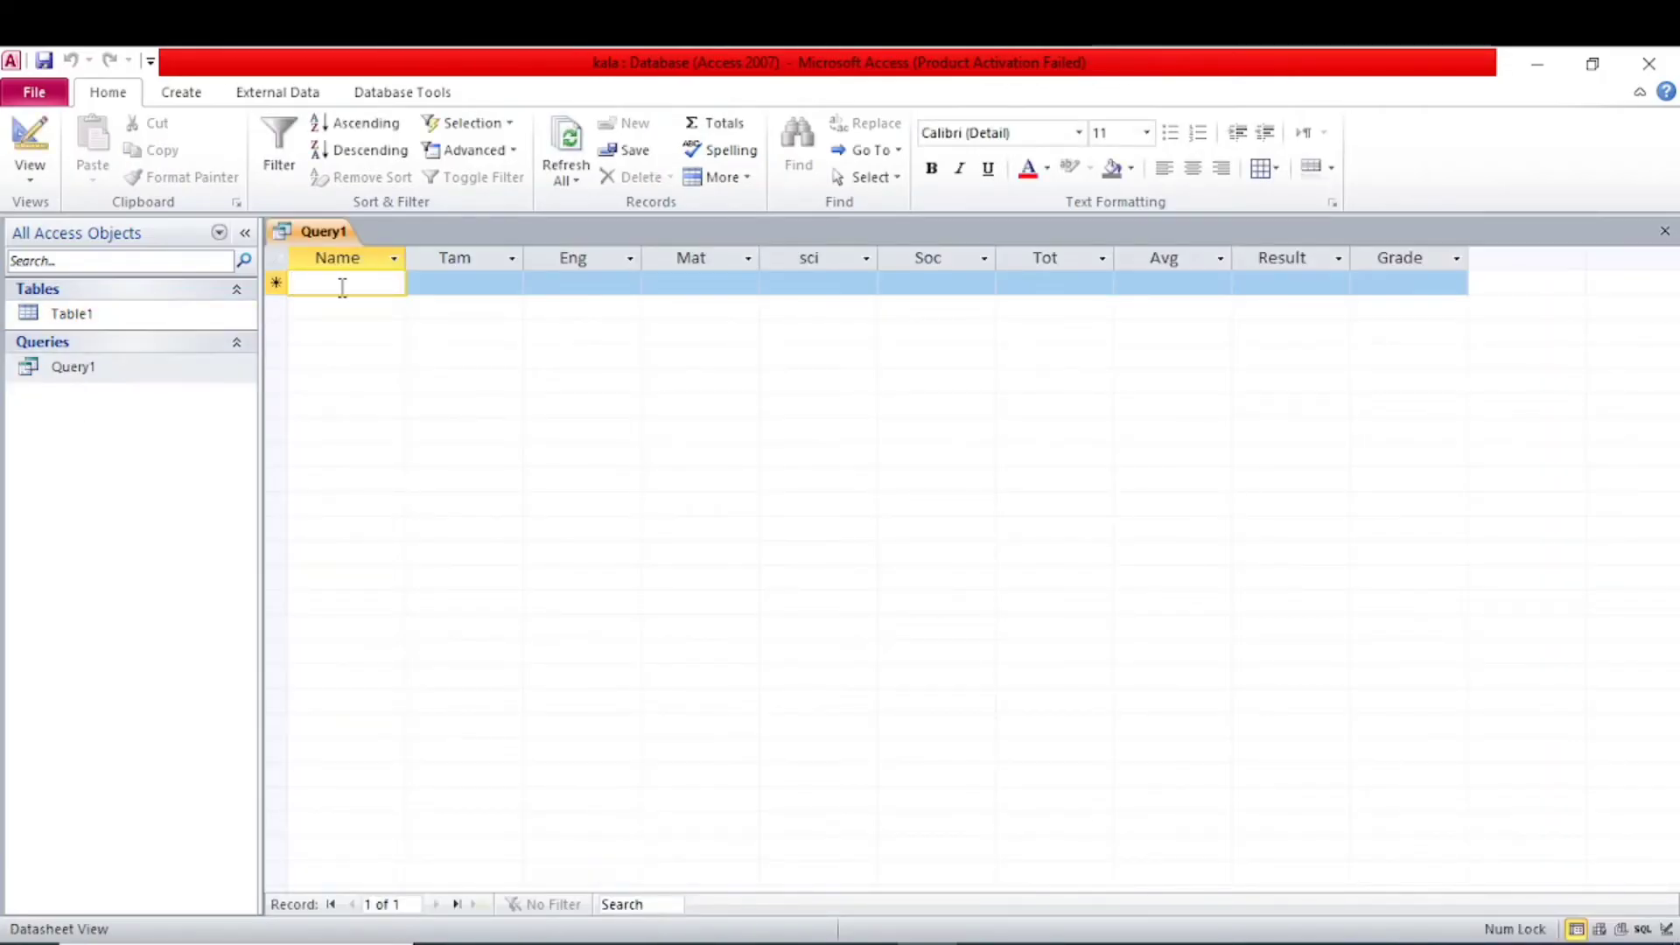
type("latha")
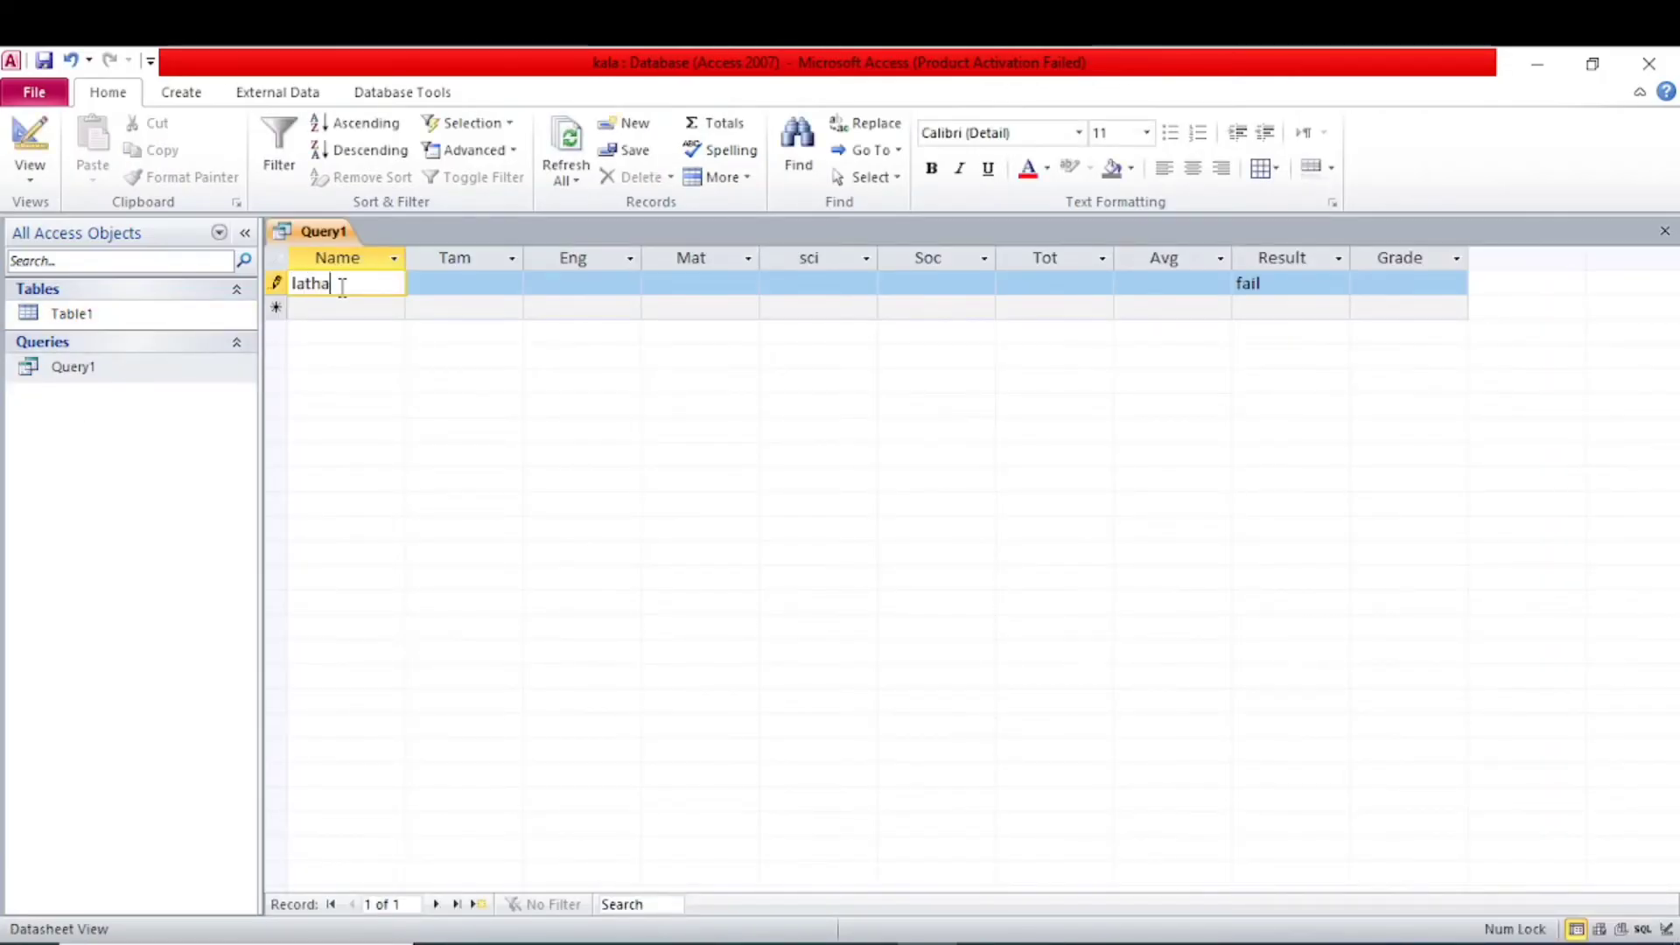
key("Tab")
type("85")
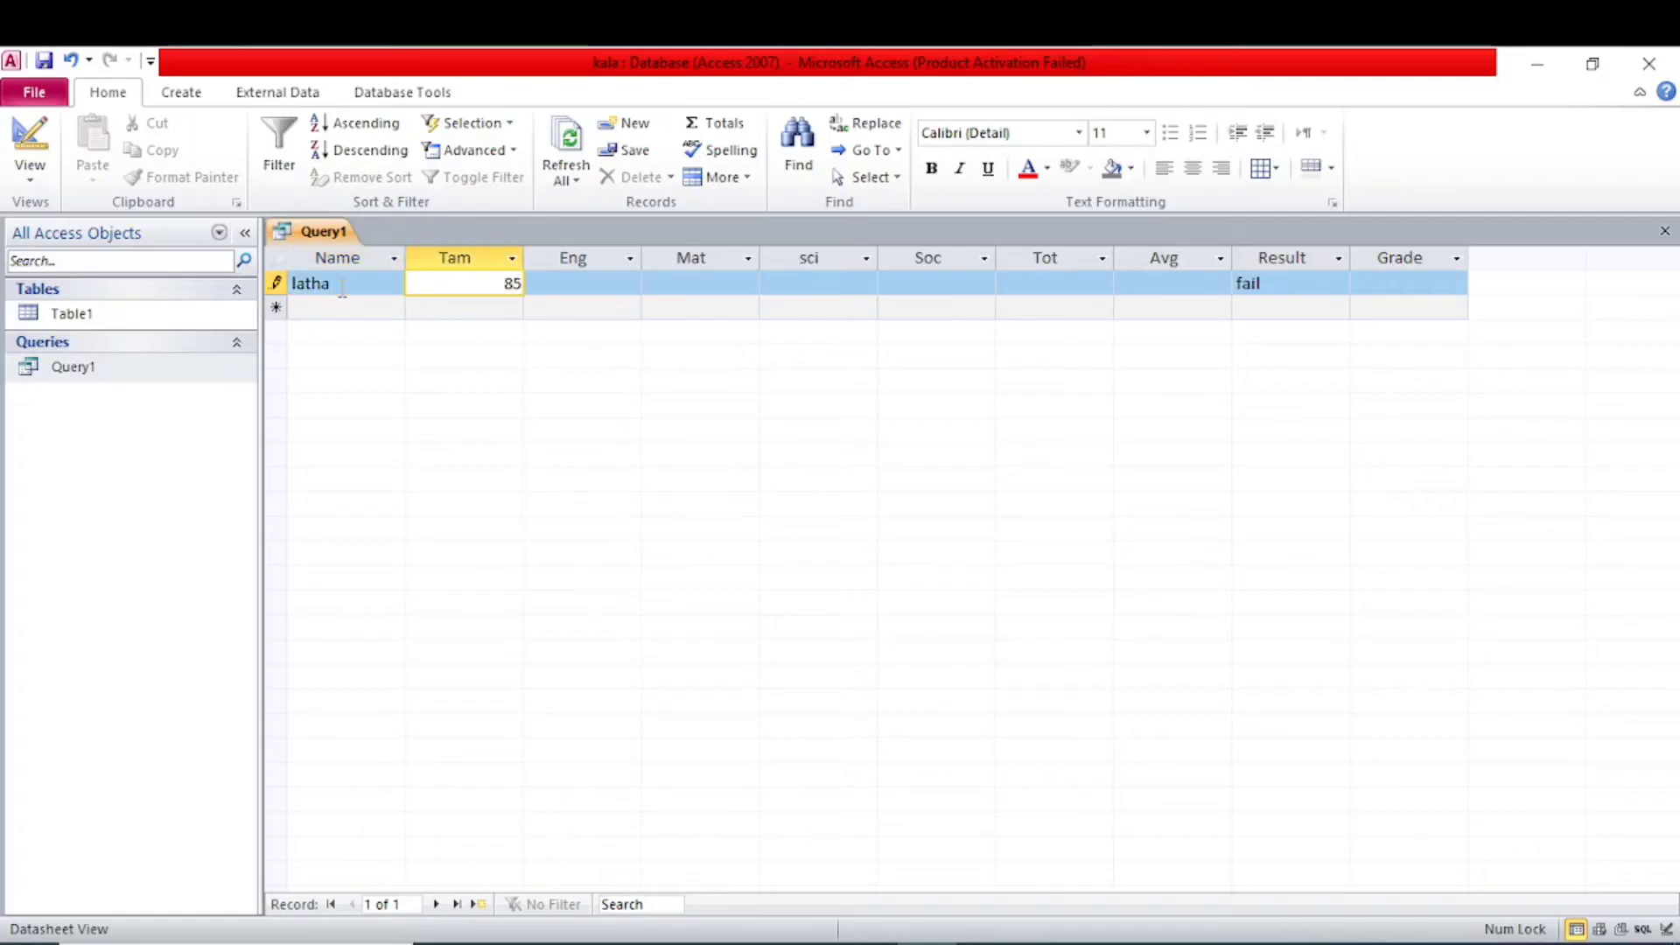
key("Tab")
type("85")
key("Tab")
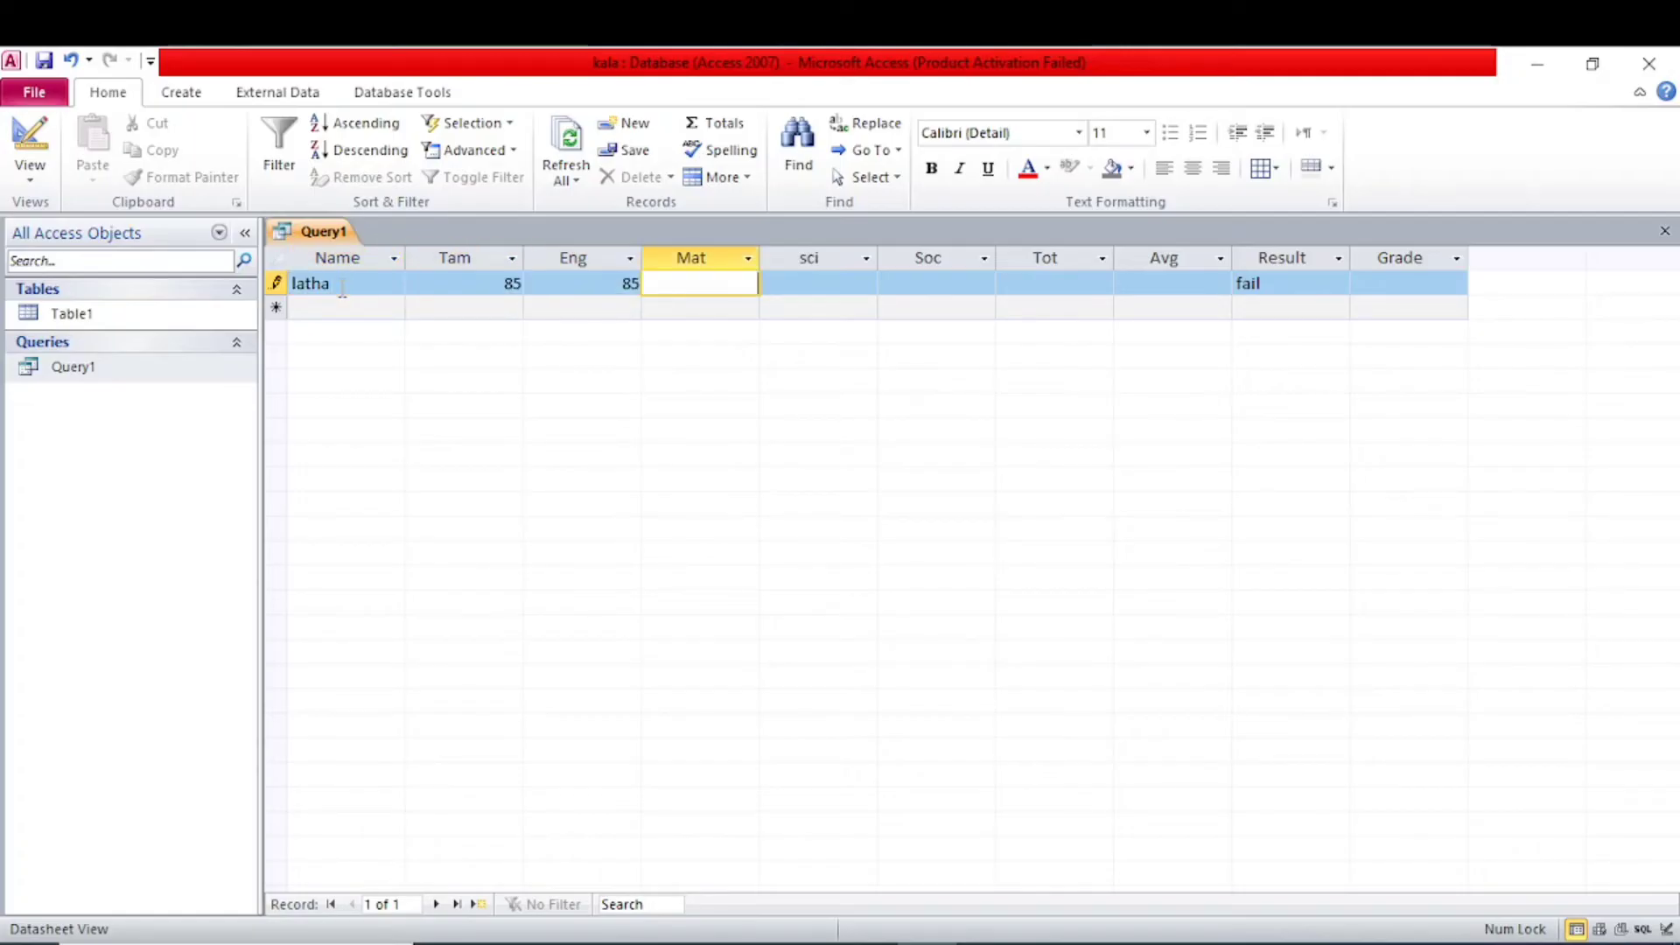
- Complete the first student's marks with Mat 95, sci 85 and Soc 95
type("95")
key("Tab")
type("85")
key("Tab")
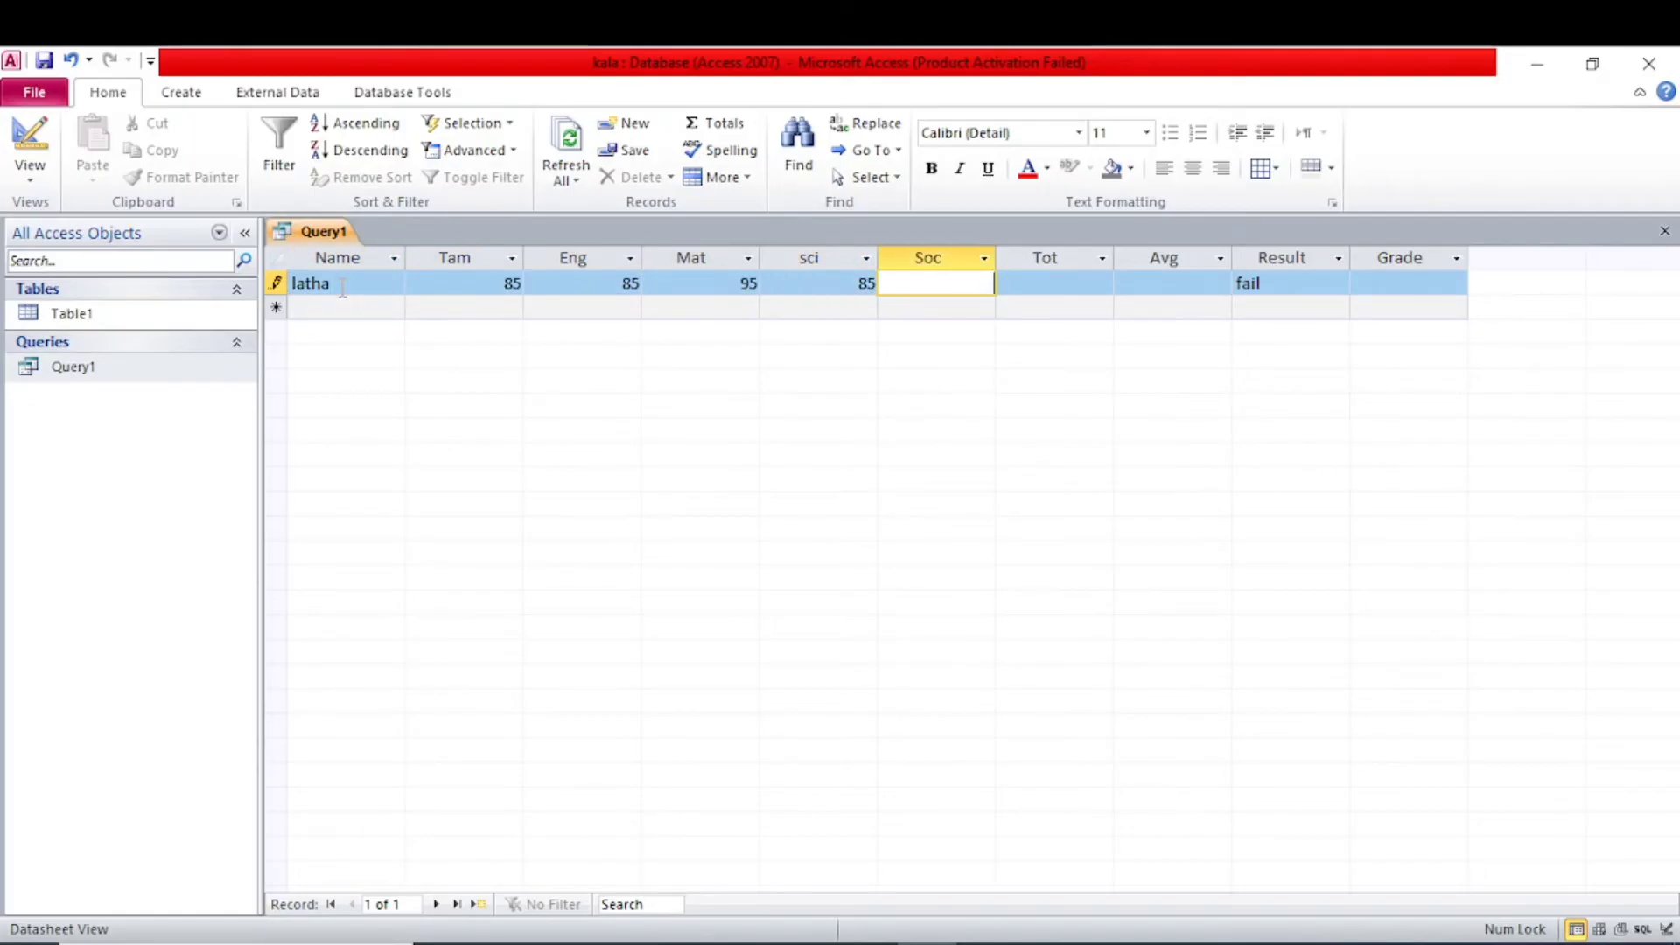
type("95")
key("Tab")
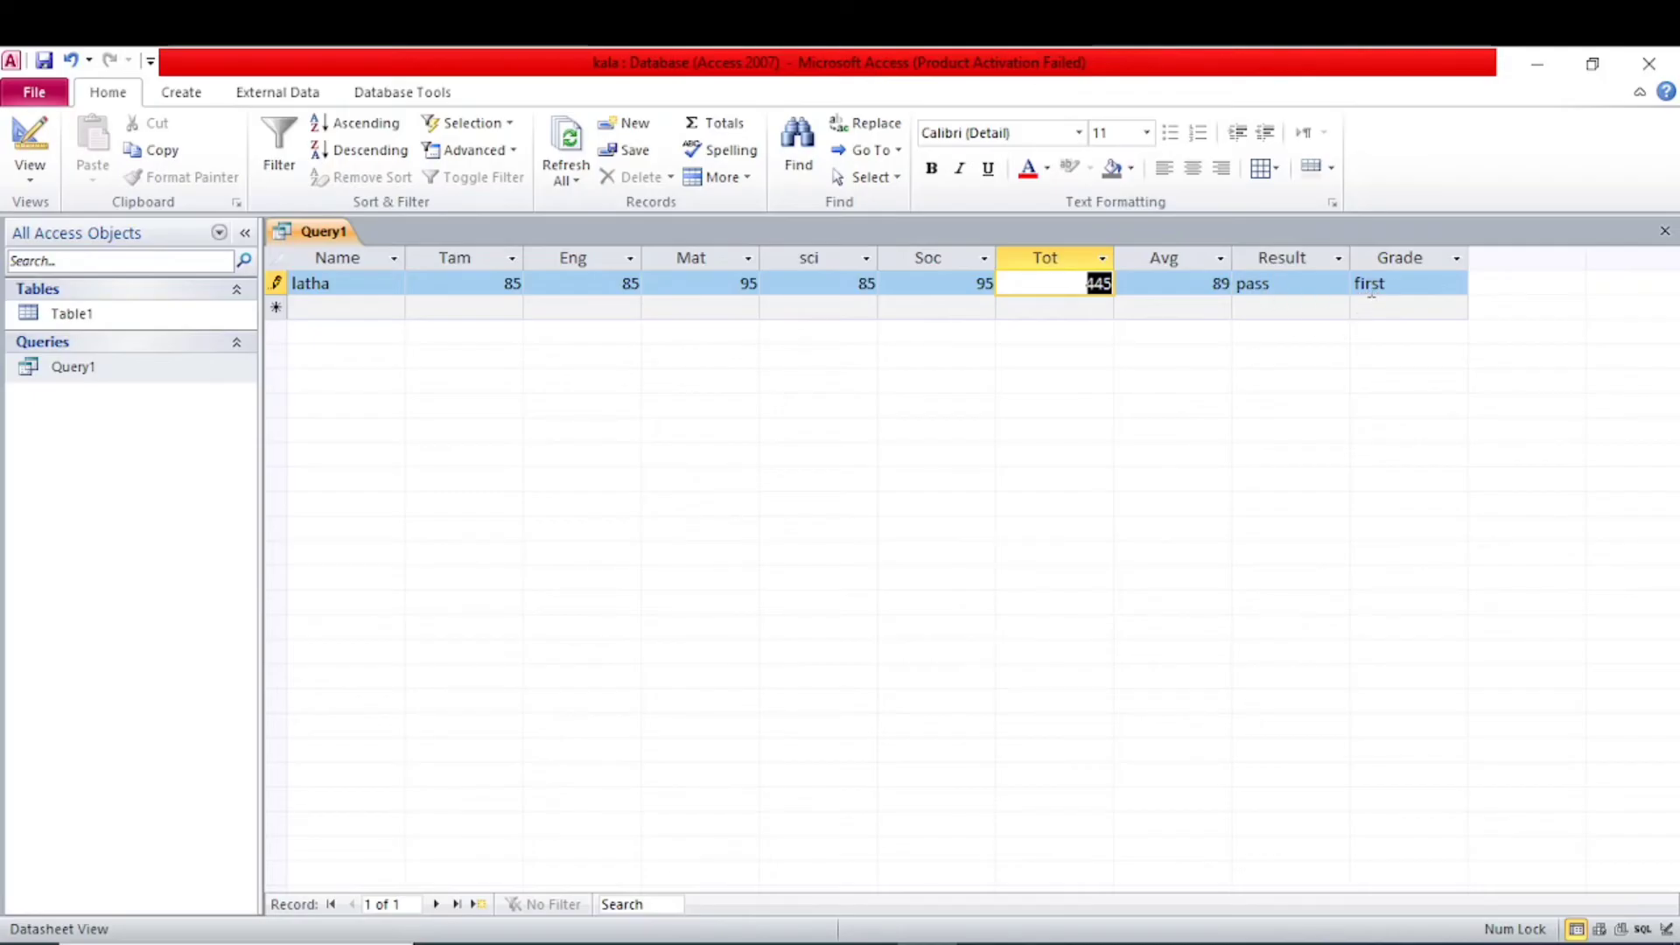
- Begin a second record with another student's name, Tam 25 and Eng 85
key("Tab")
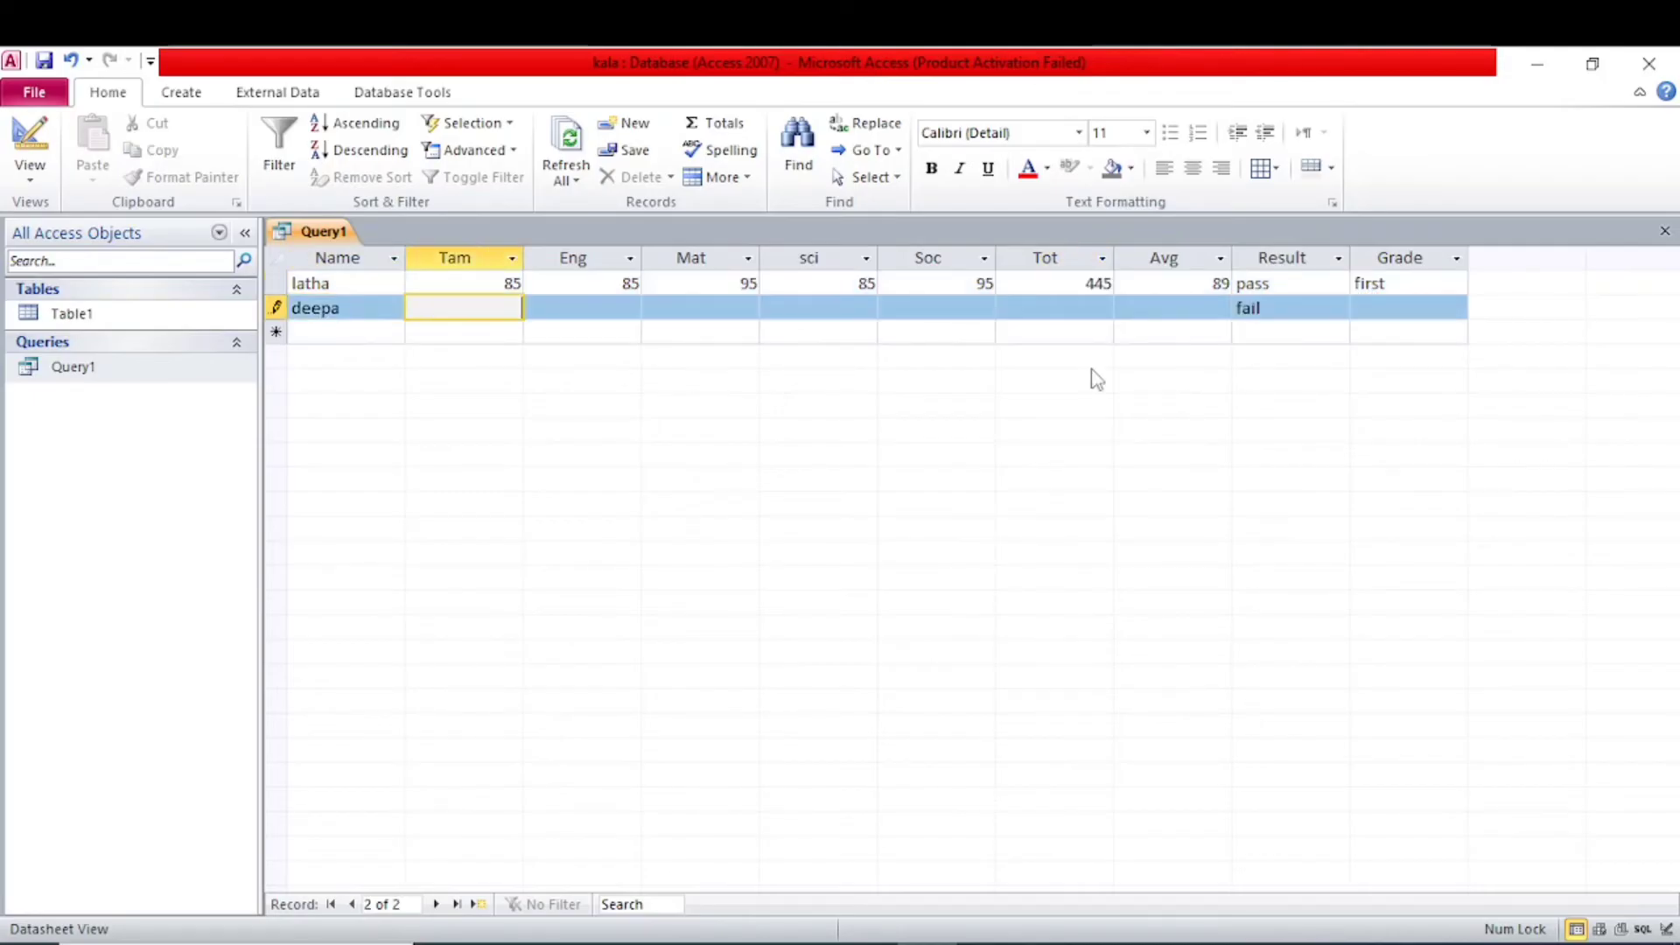
type("25")
key("Tab")
type("85")
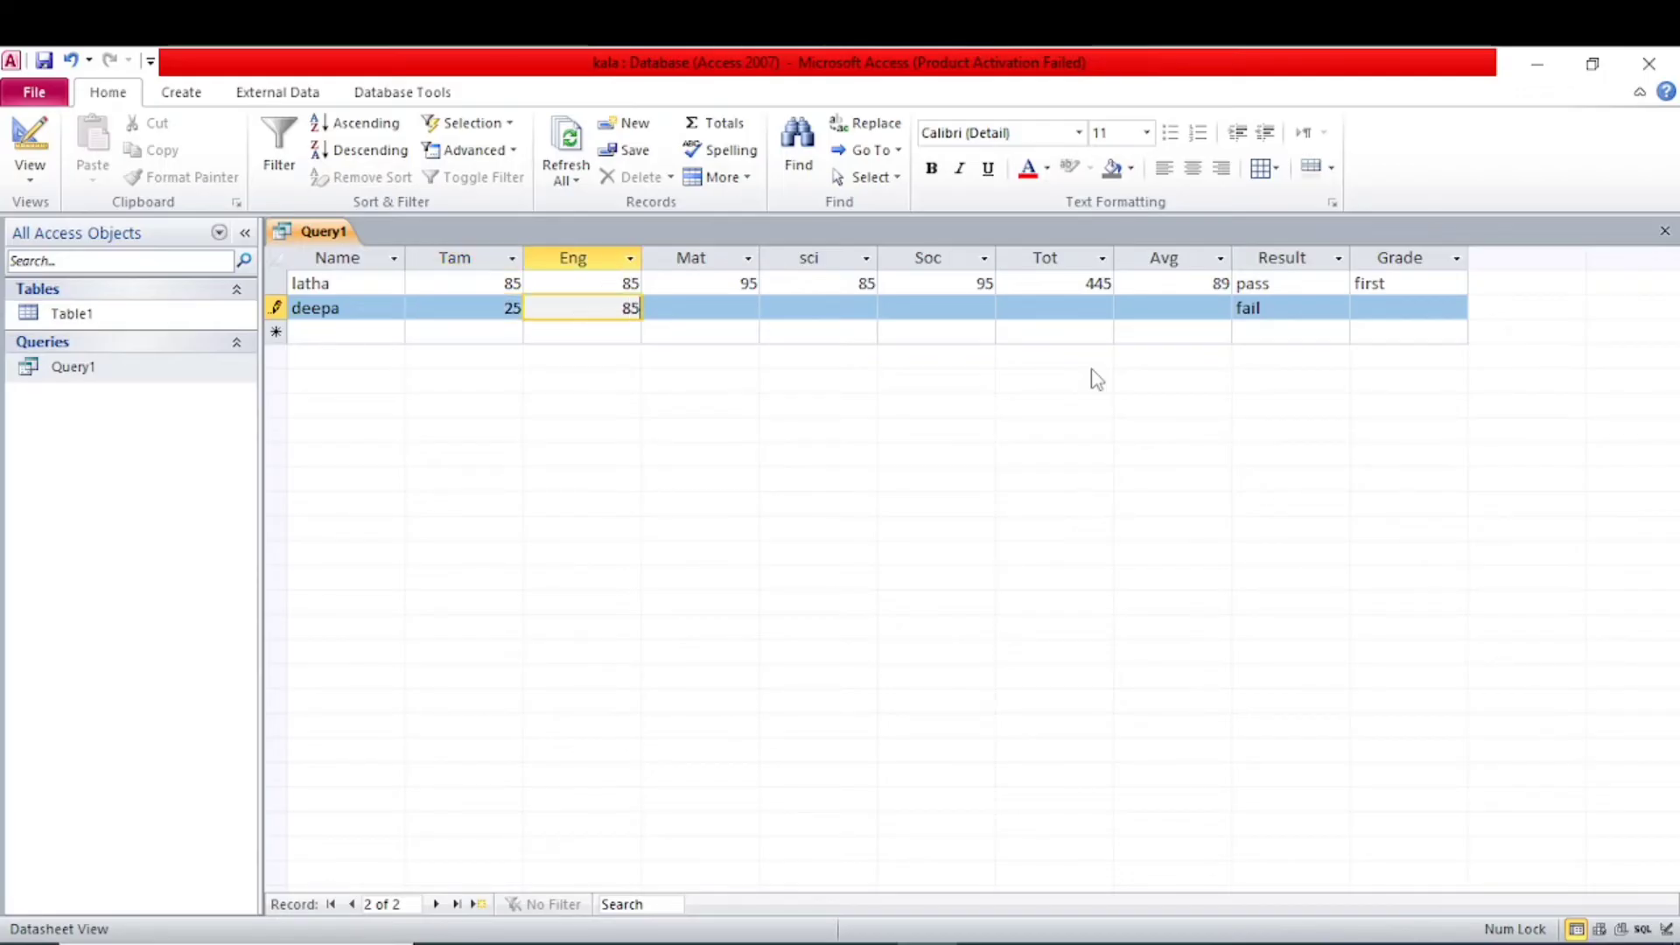
- Complete the second student's marks with Mat 95, sci 65 and Soc 85
key("Tab")
type("9")
key("Tab")
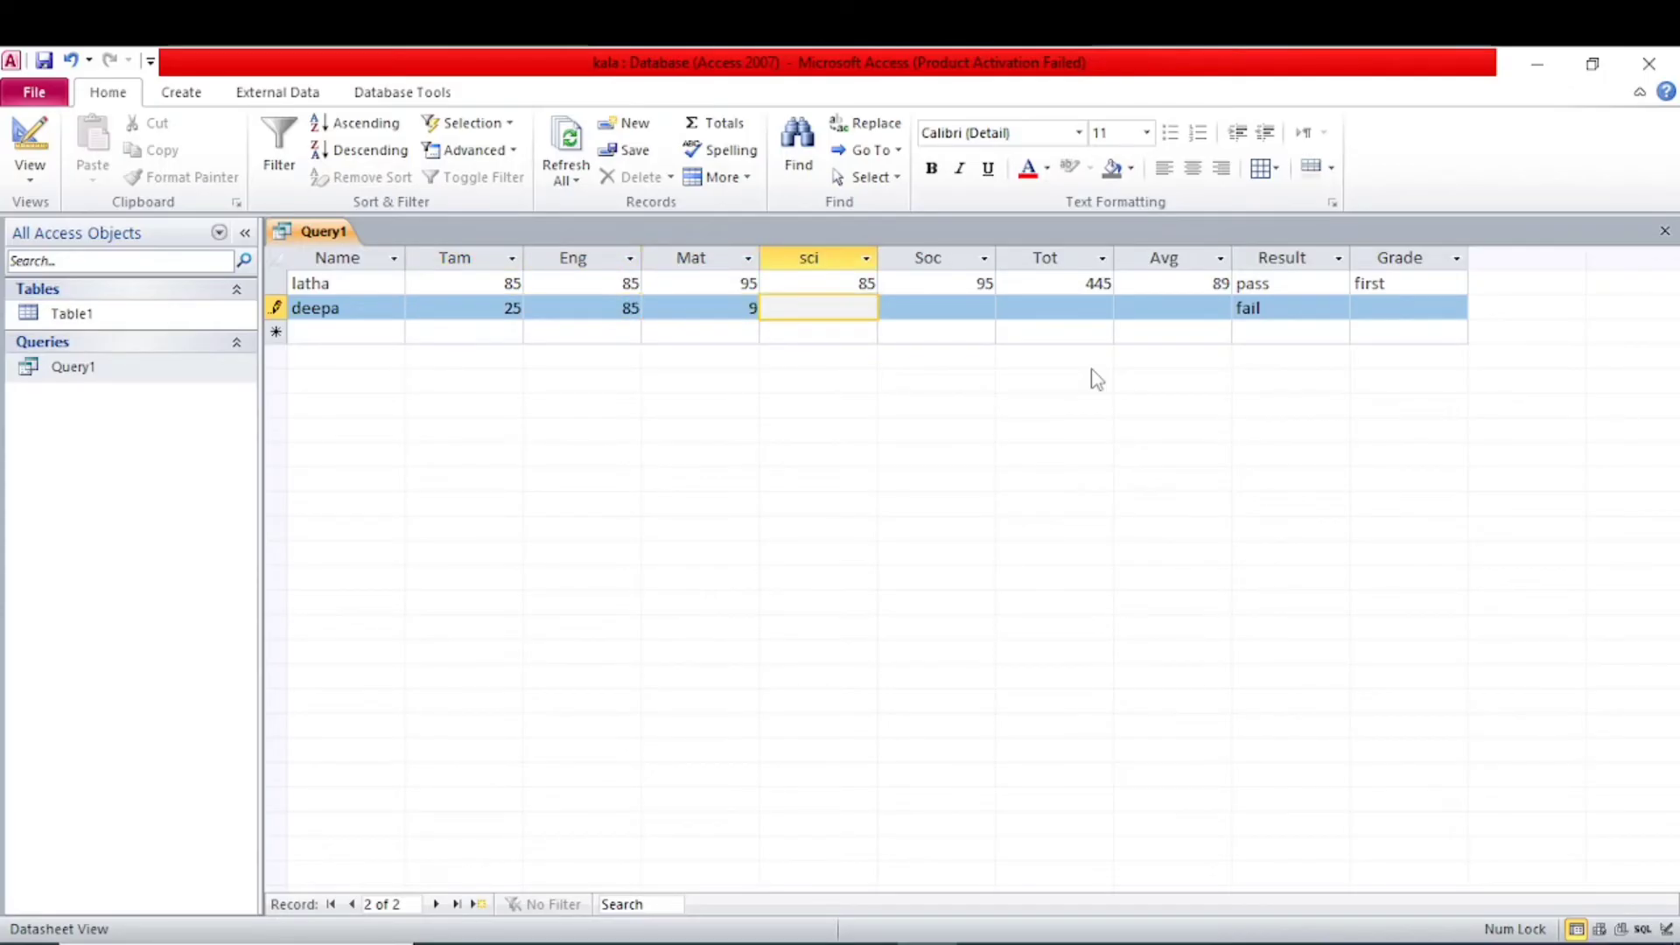
left_click(743, 306)
left_click(743, 307)
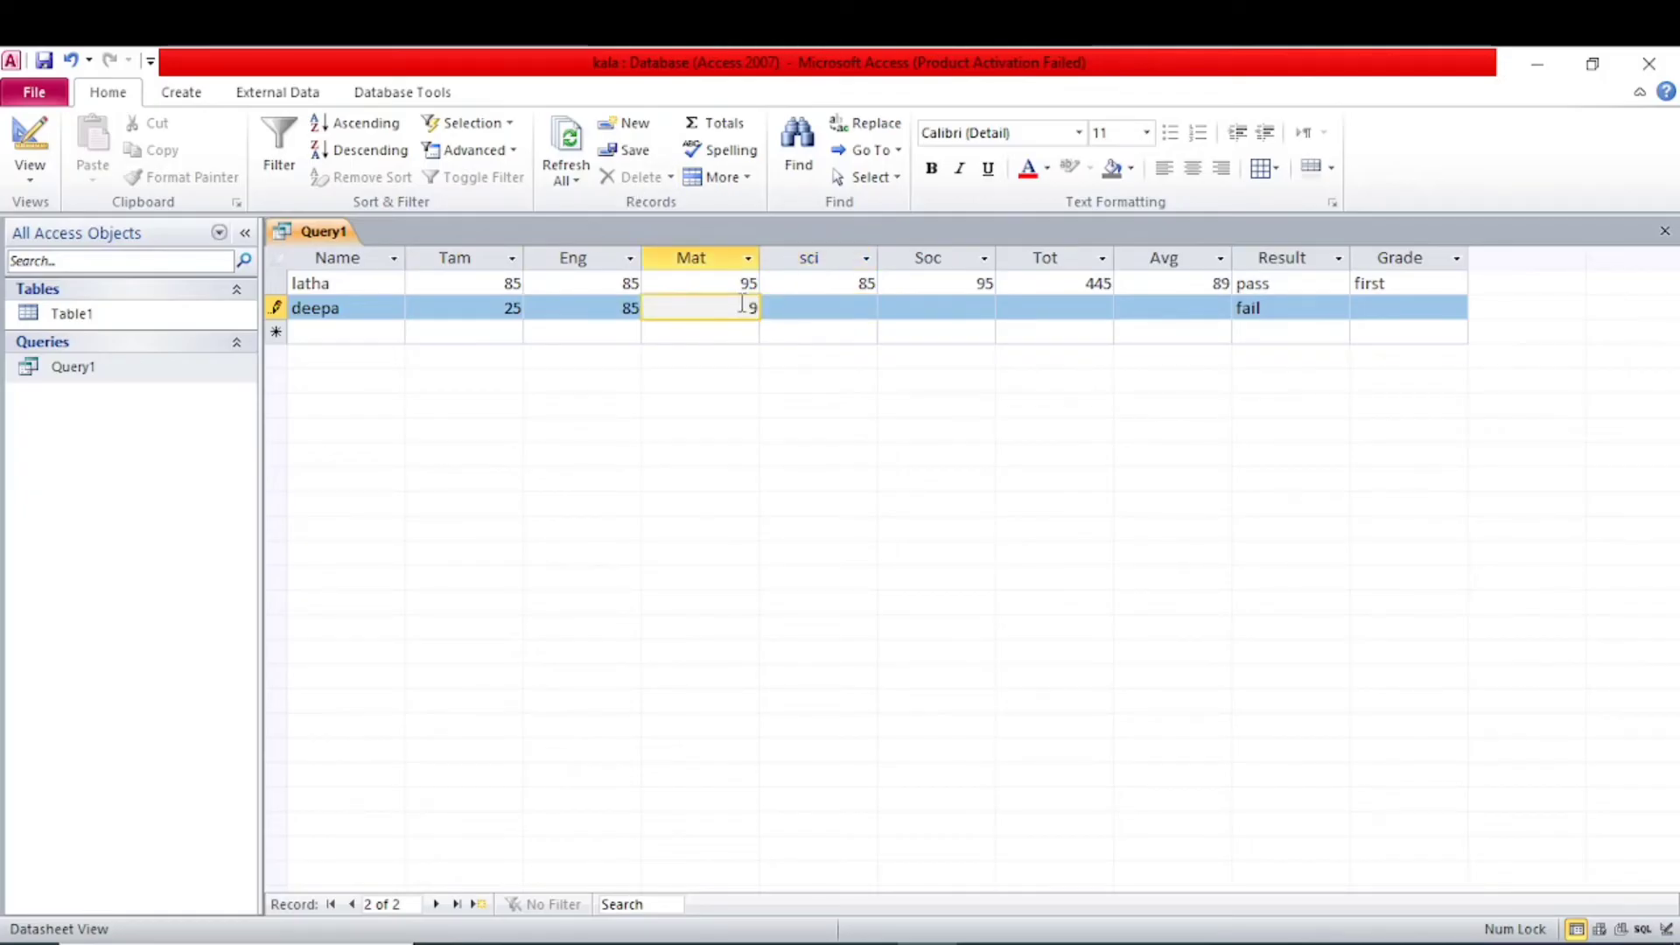
type("5")
key("Tab")
type("65")
key("Tab")
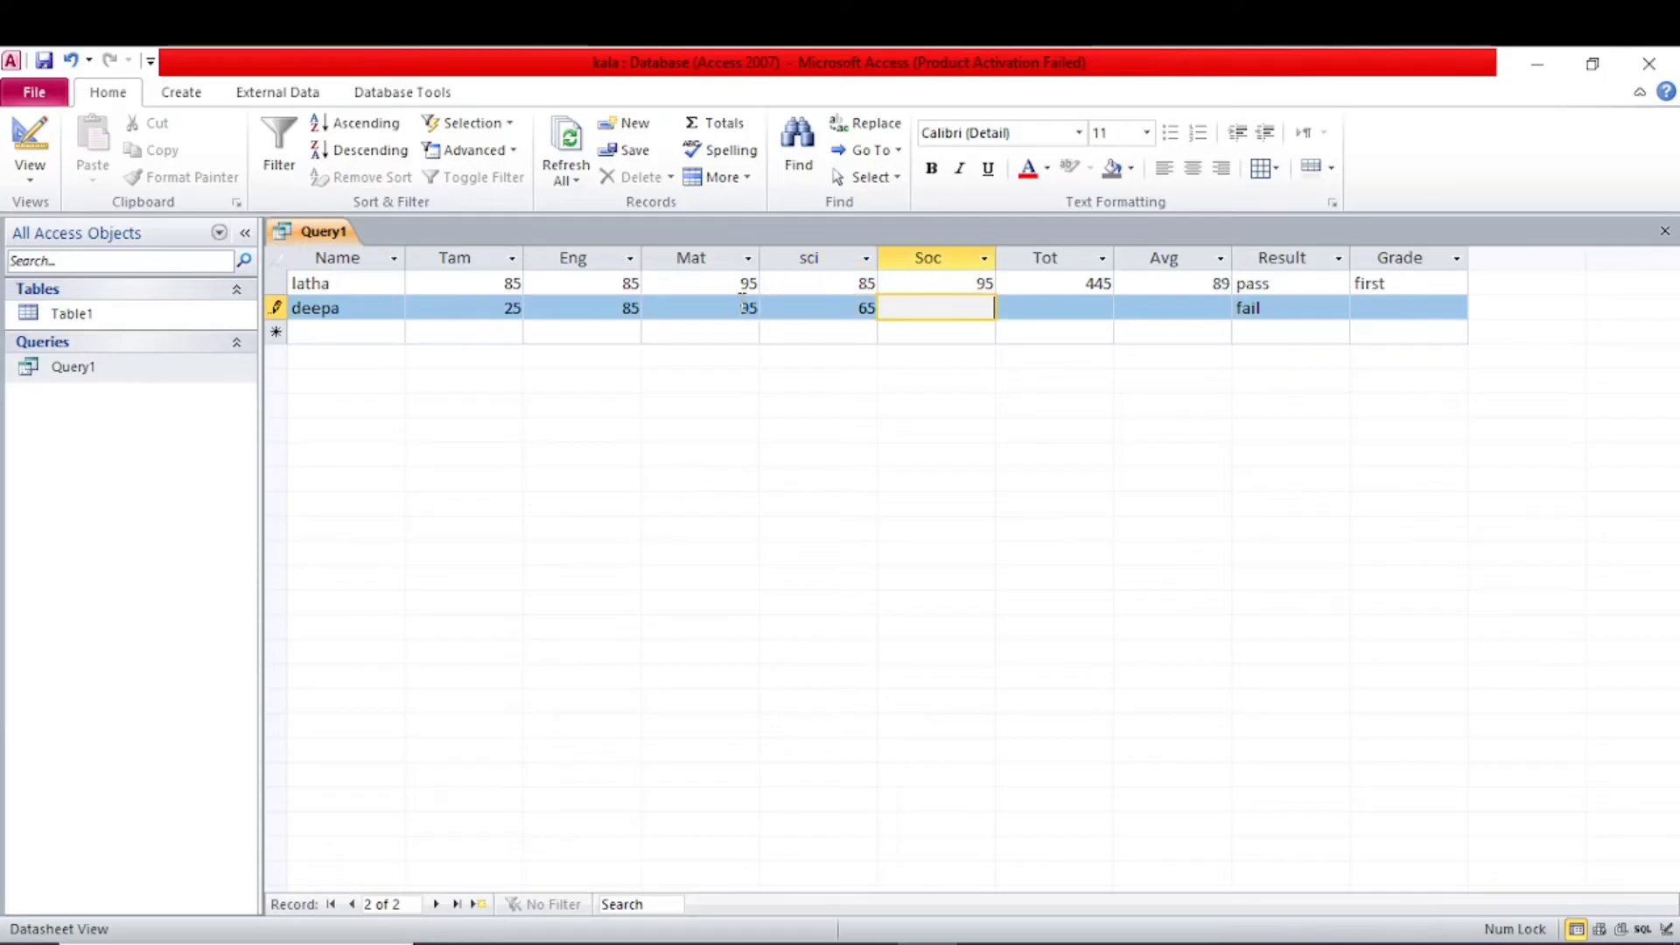
type("85")
key("Tab")
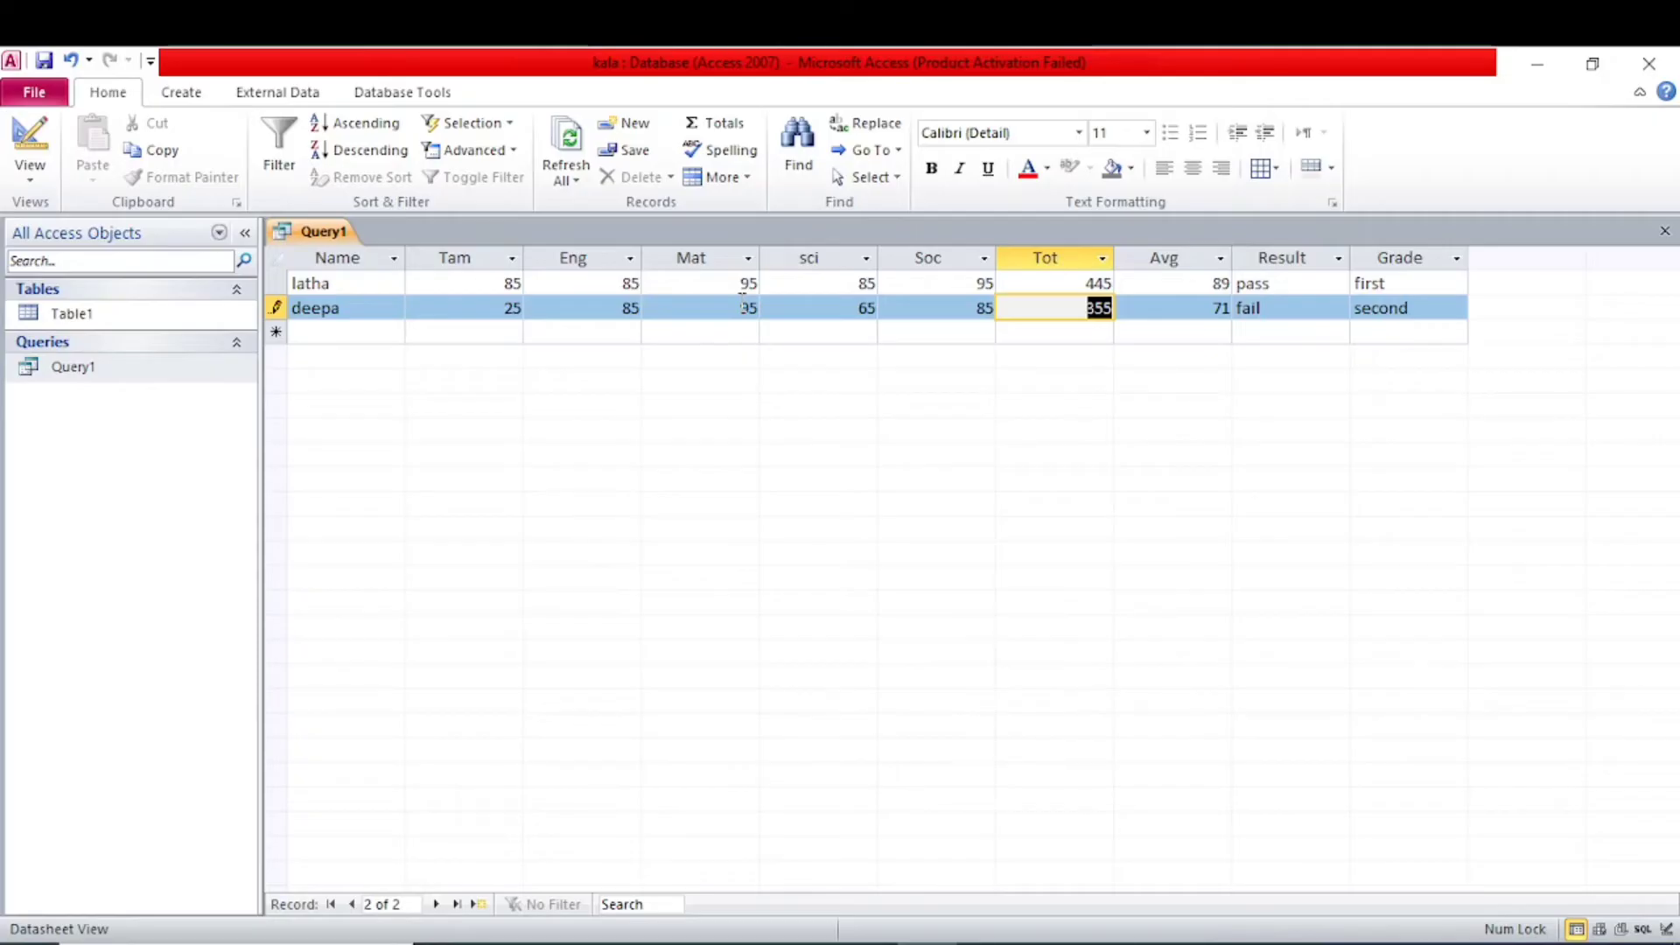
left_click(1610, 538)
- Create a new form in Design view and list the available fields of Table1
left_click(189, 104)
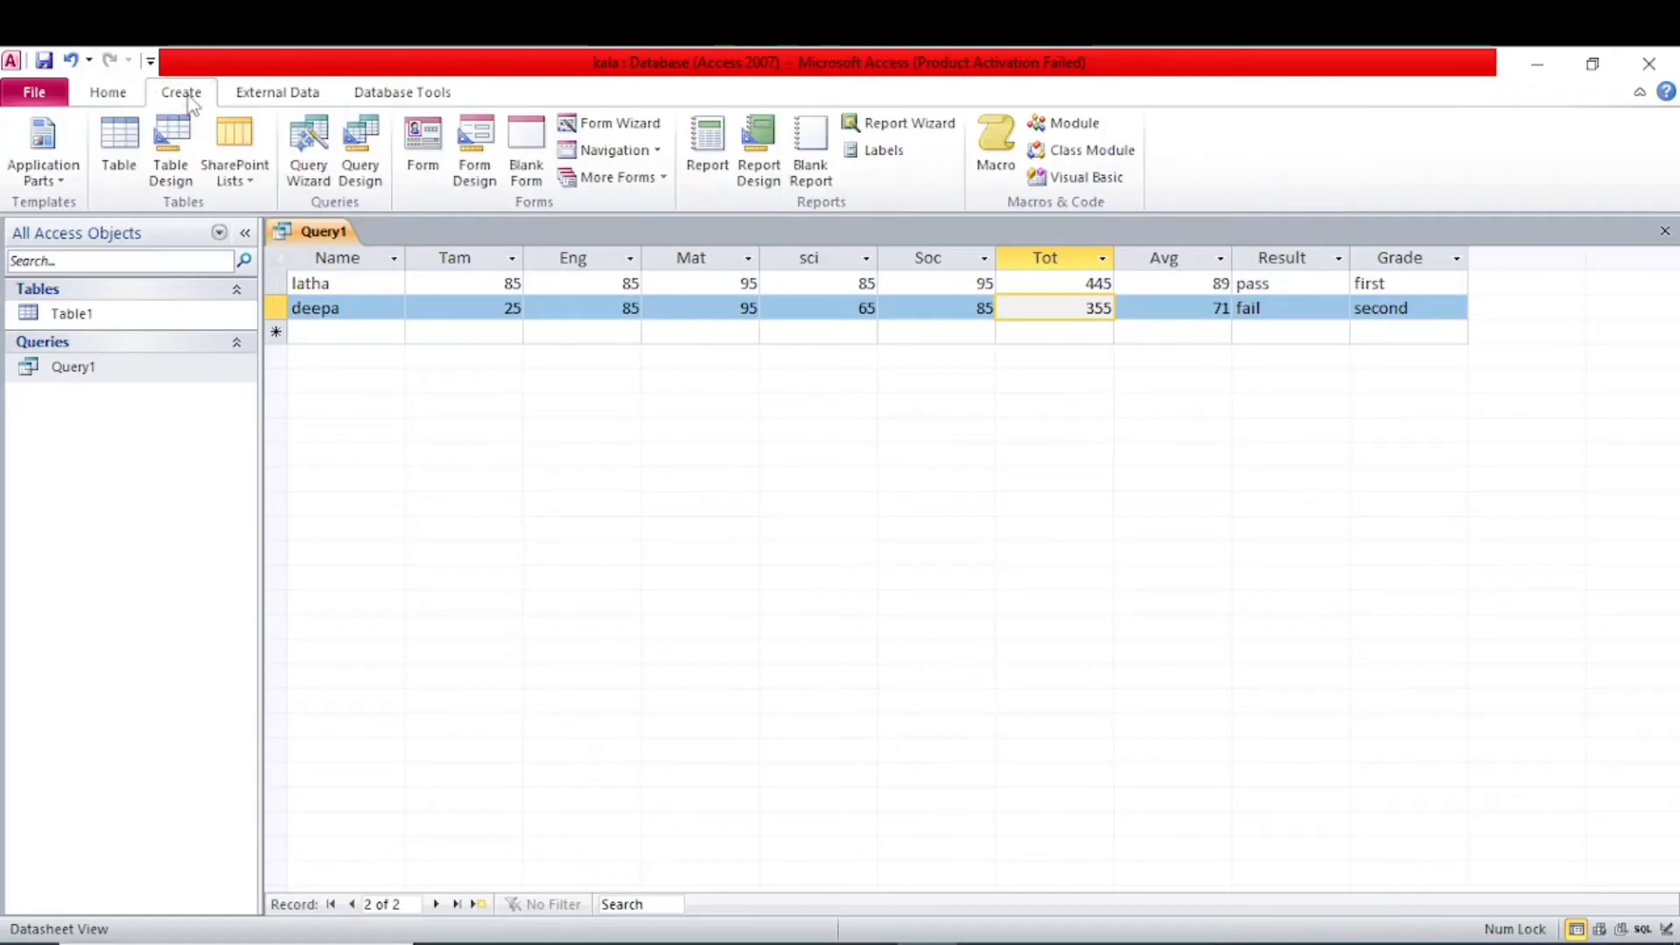
left_click(474, 173)
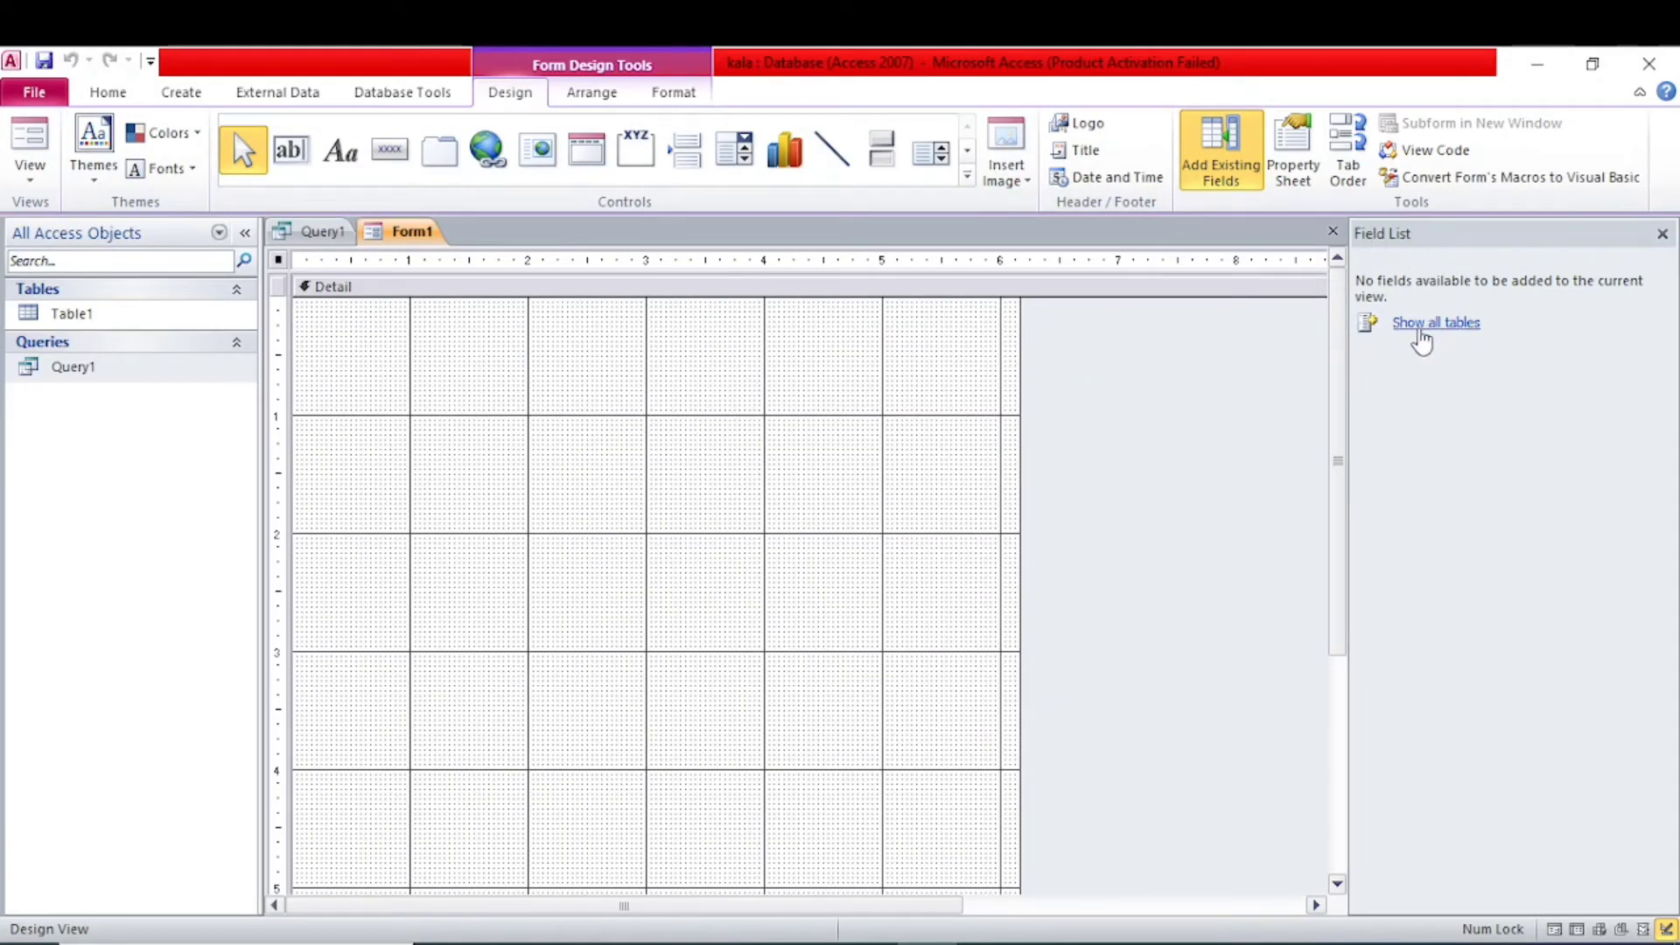
left_click(1464, 337)
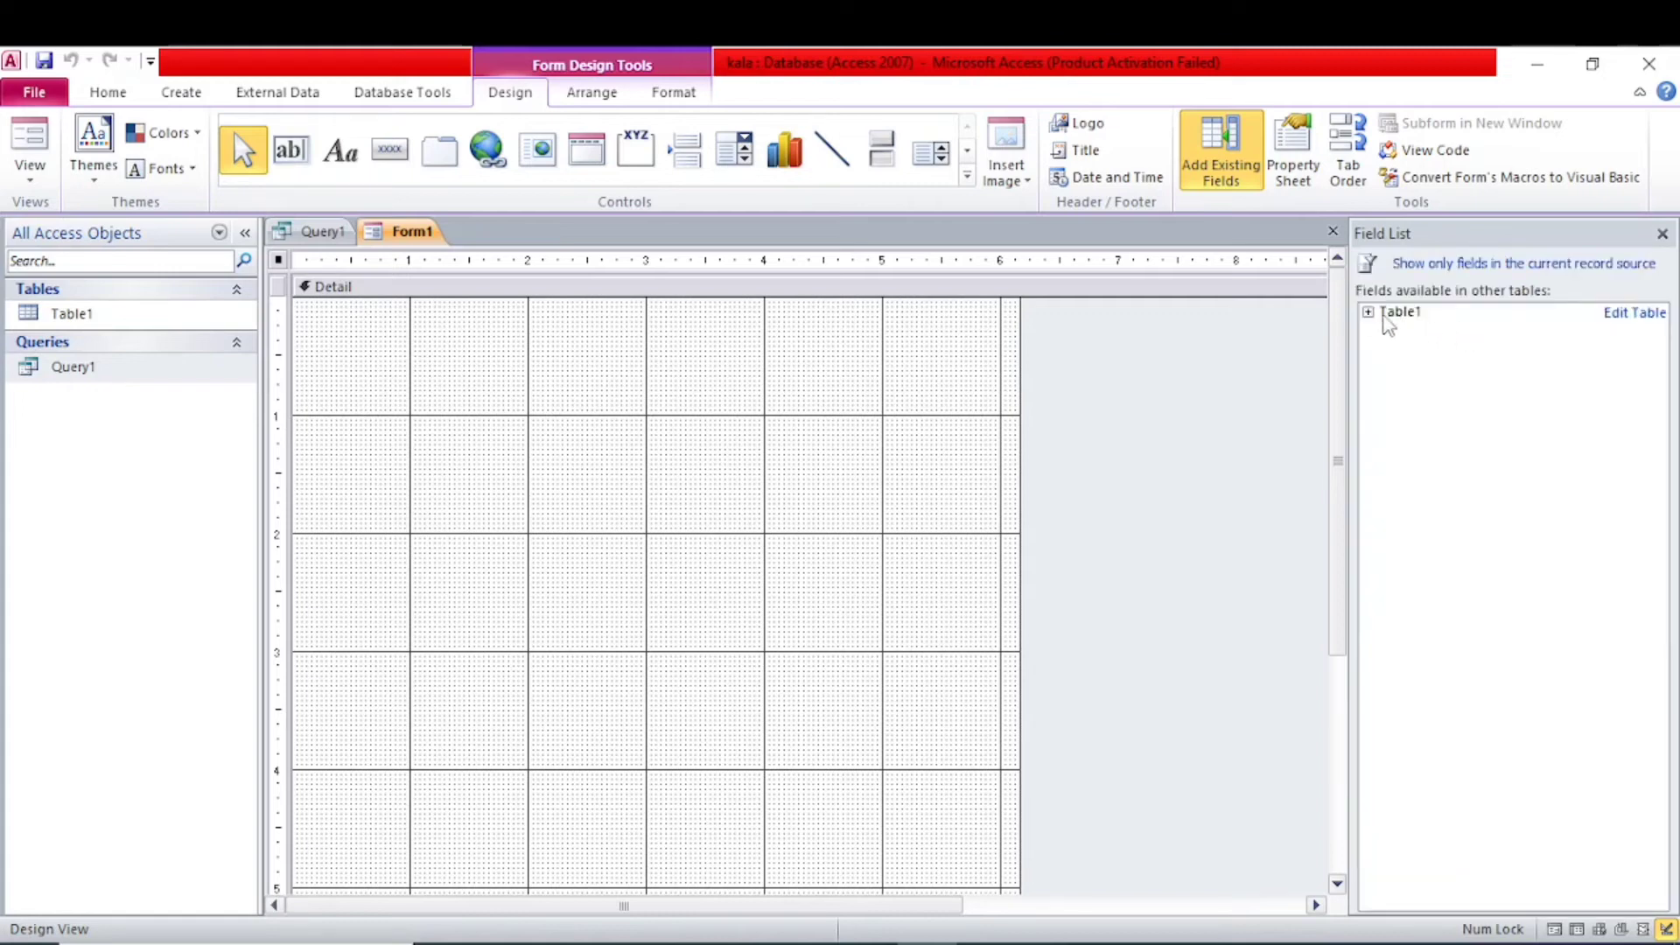
left_click(1368, 313)
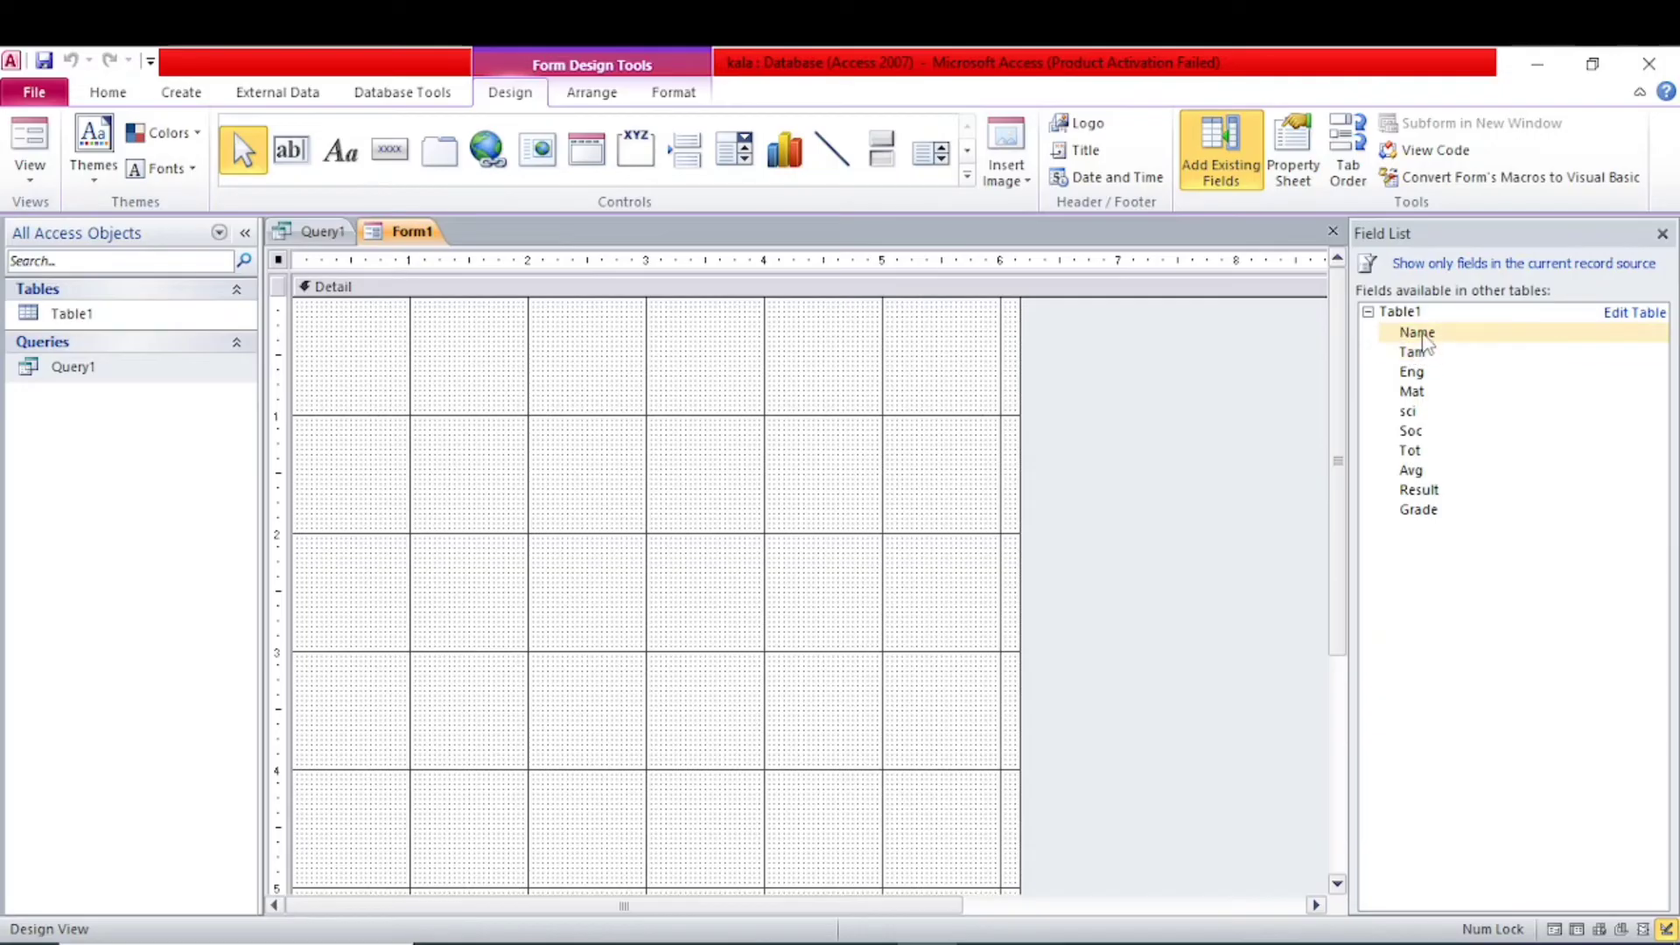
- Add the Name, Tam, Eng, Mat, sci and Soc fields from Table1 to the form
double_click(1417, 333)
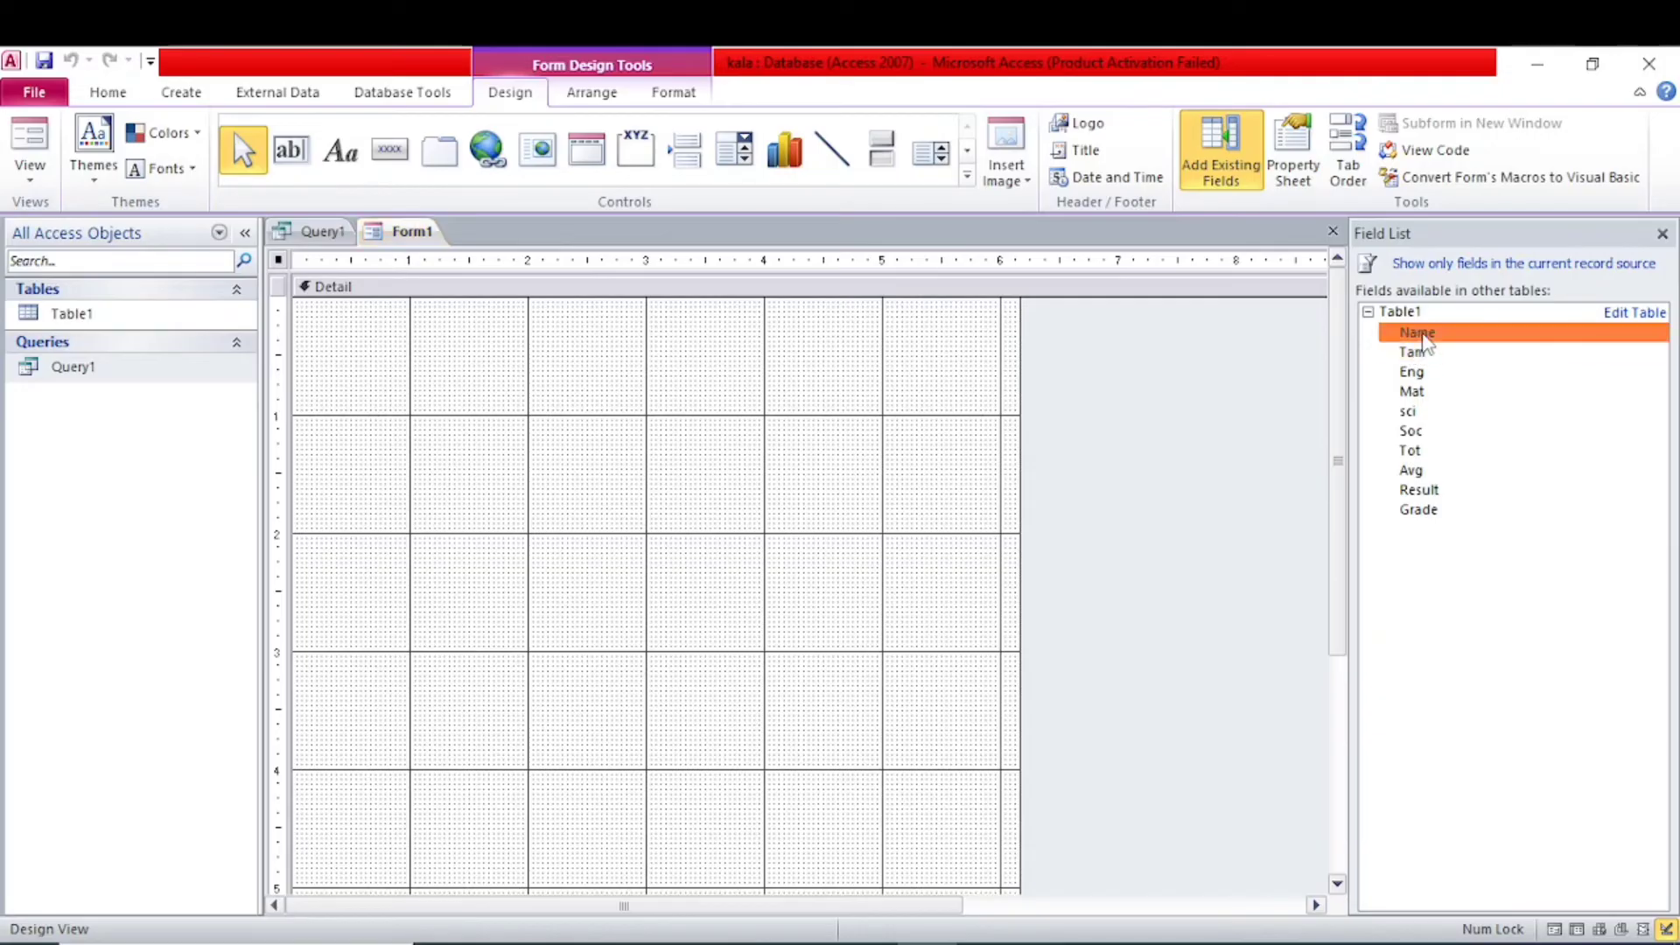
double_click(1413, 353)
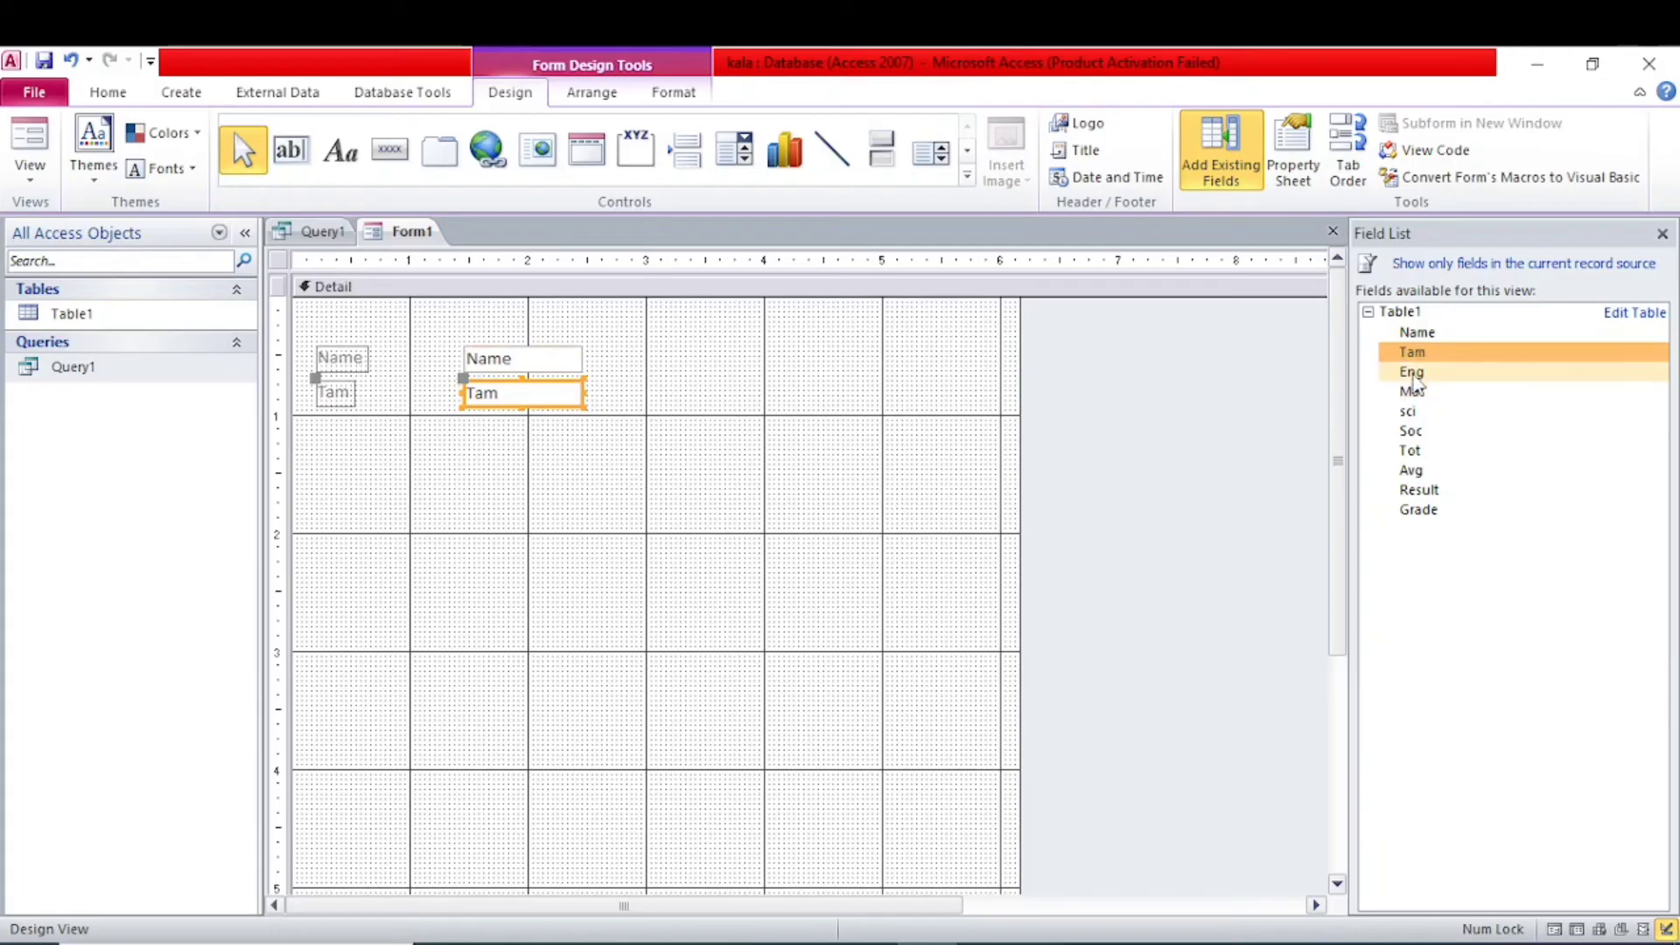
double_click(1413, 376)
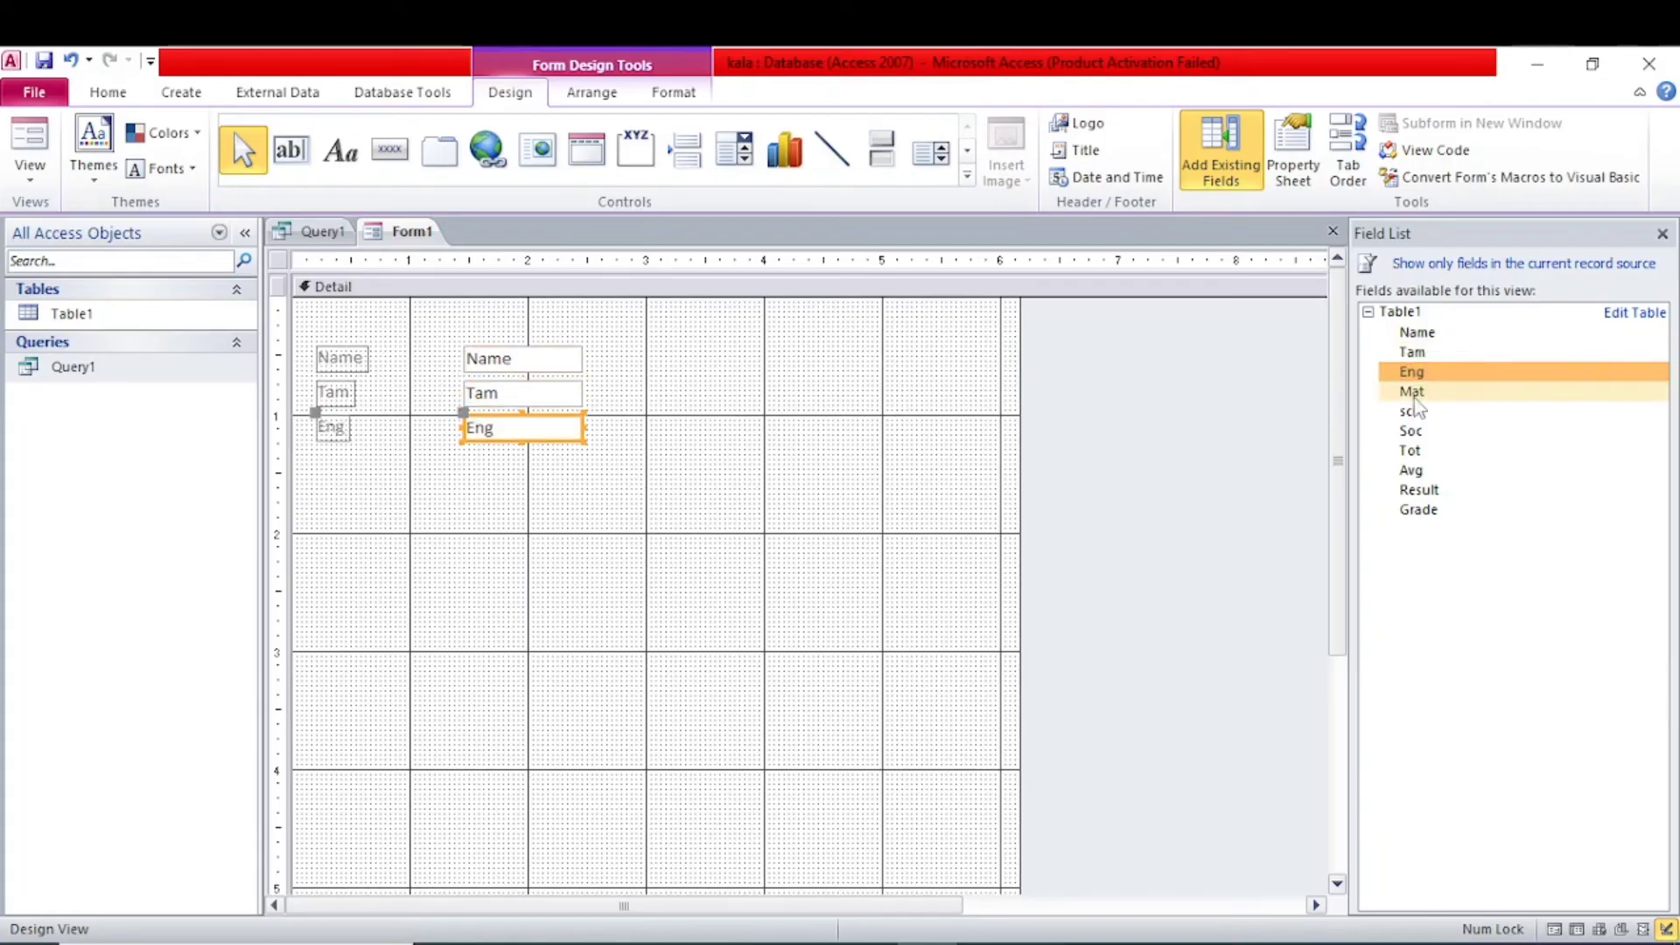
double_click(1415, 392)
double_click(1411, 412)
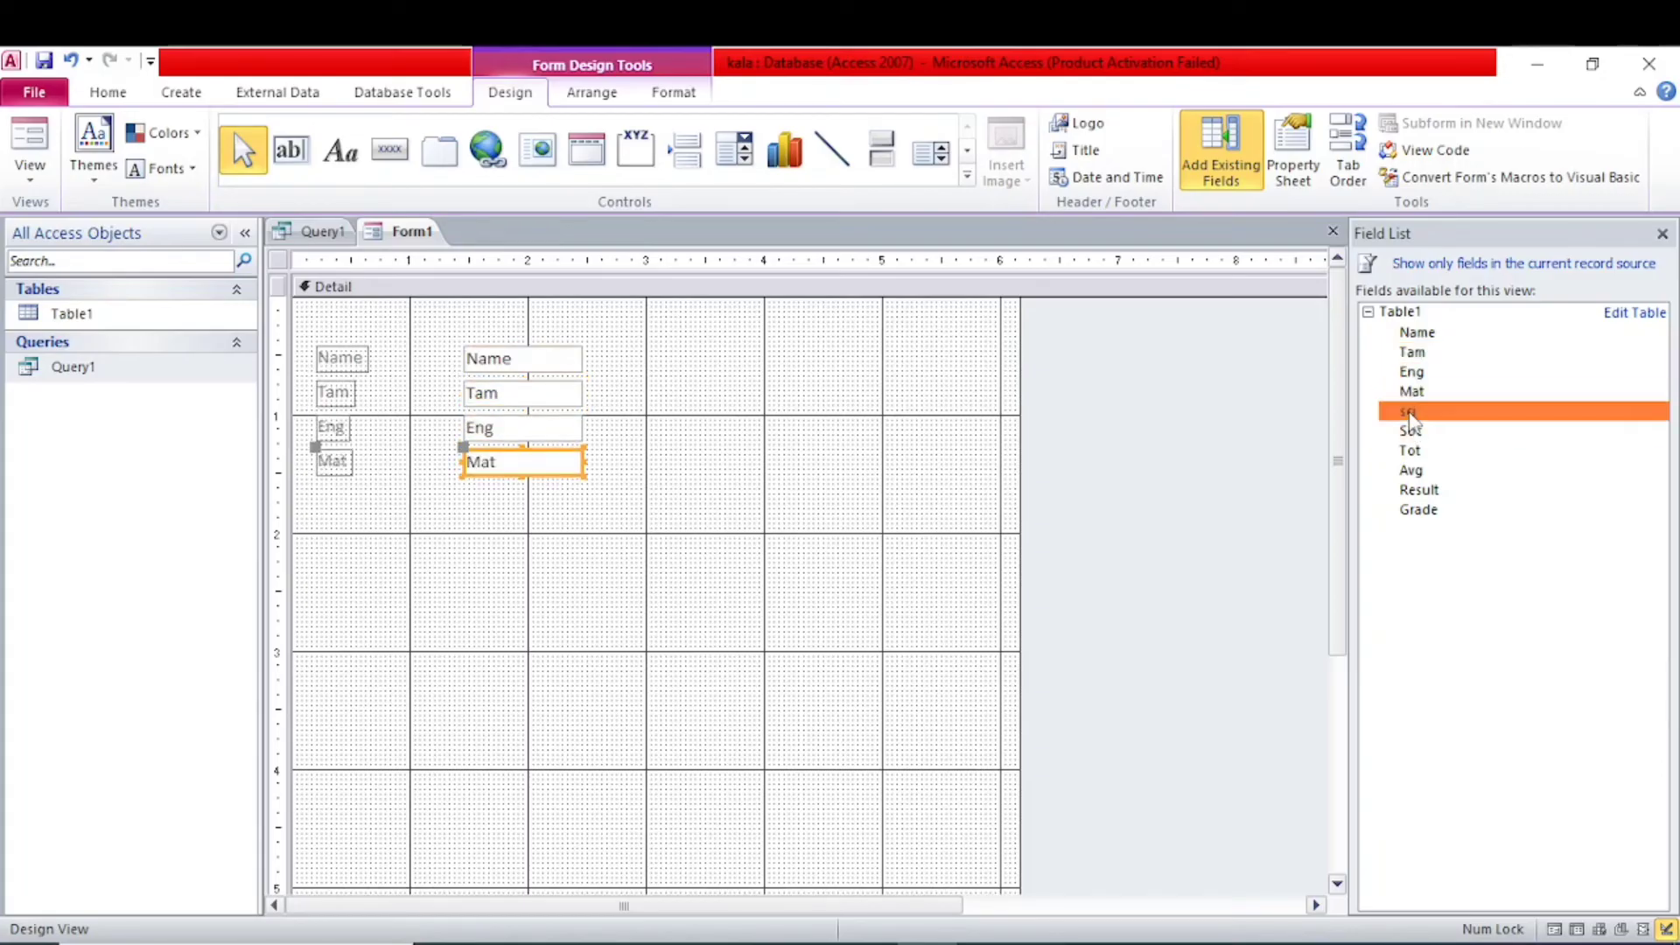
double_click(1413, 432)
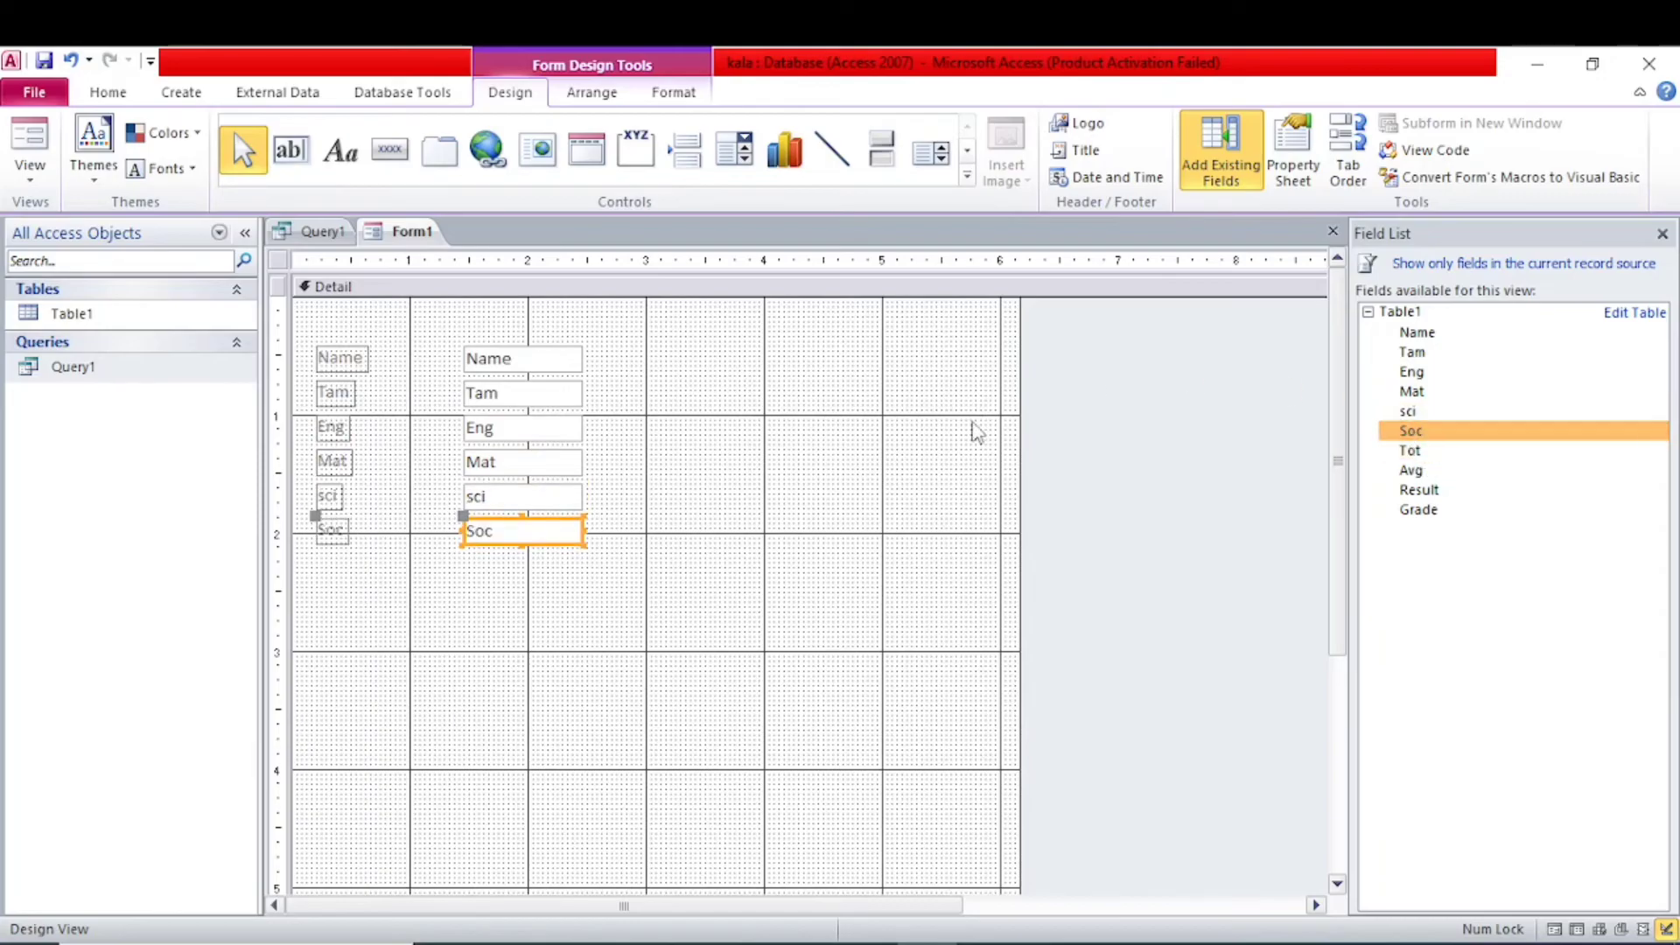
- Save the form as Form1 and open it in Form view
key("ctrl+s")
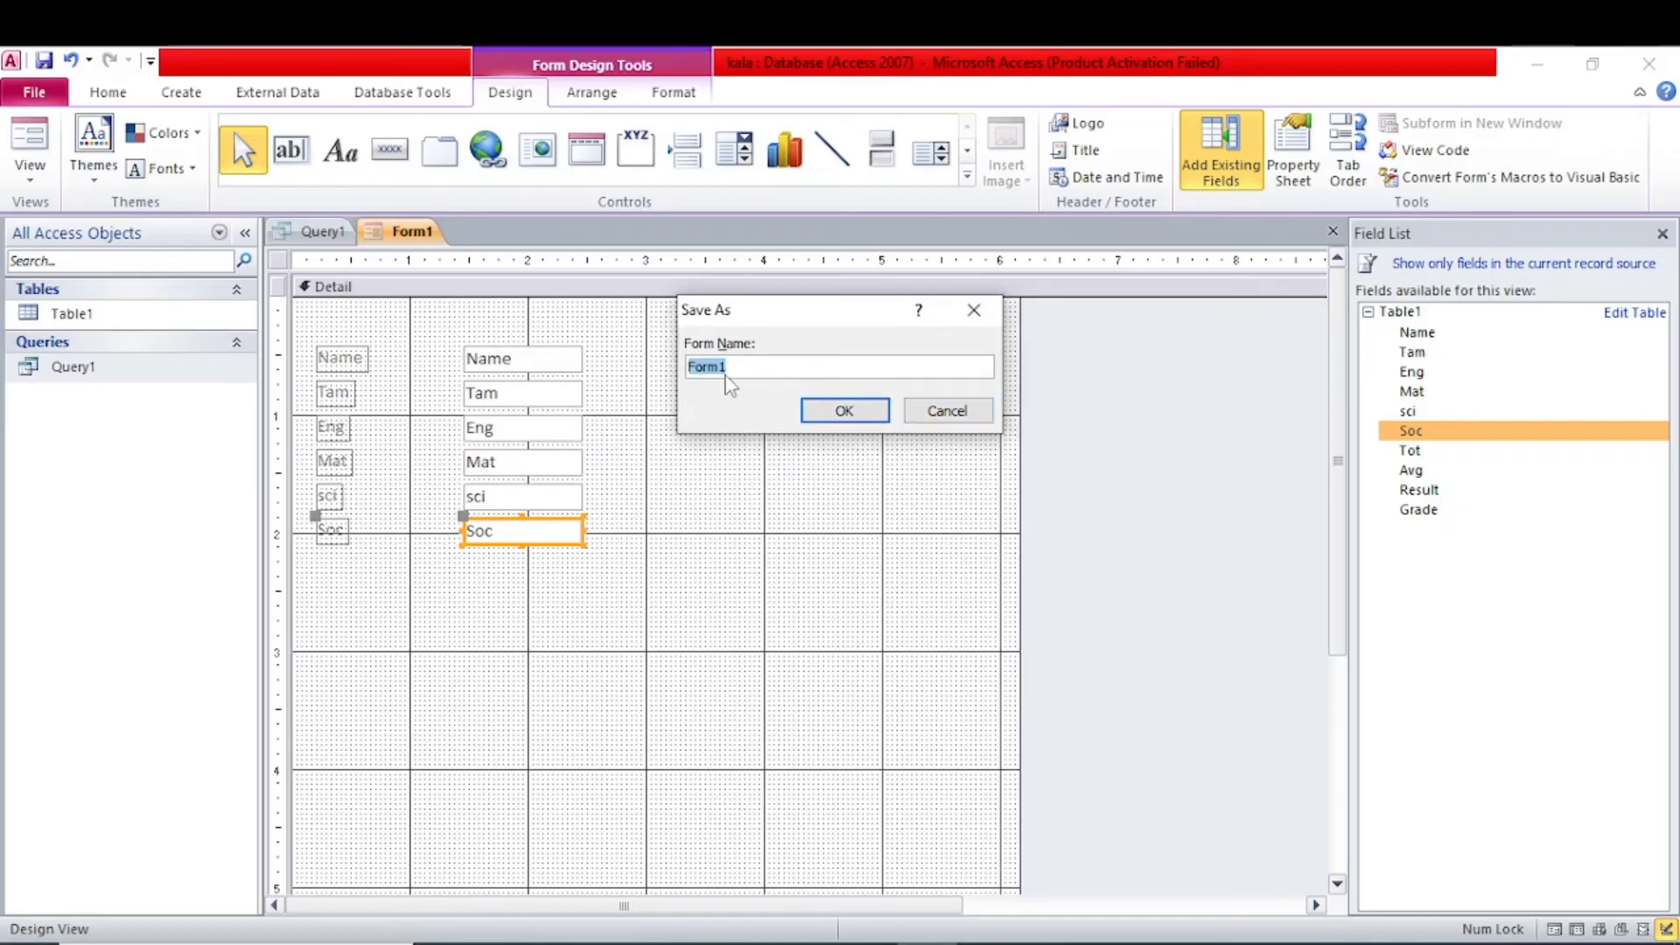
left_click(842, 411)
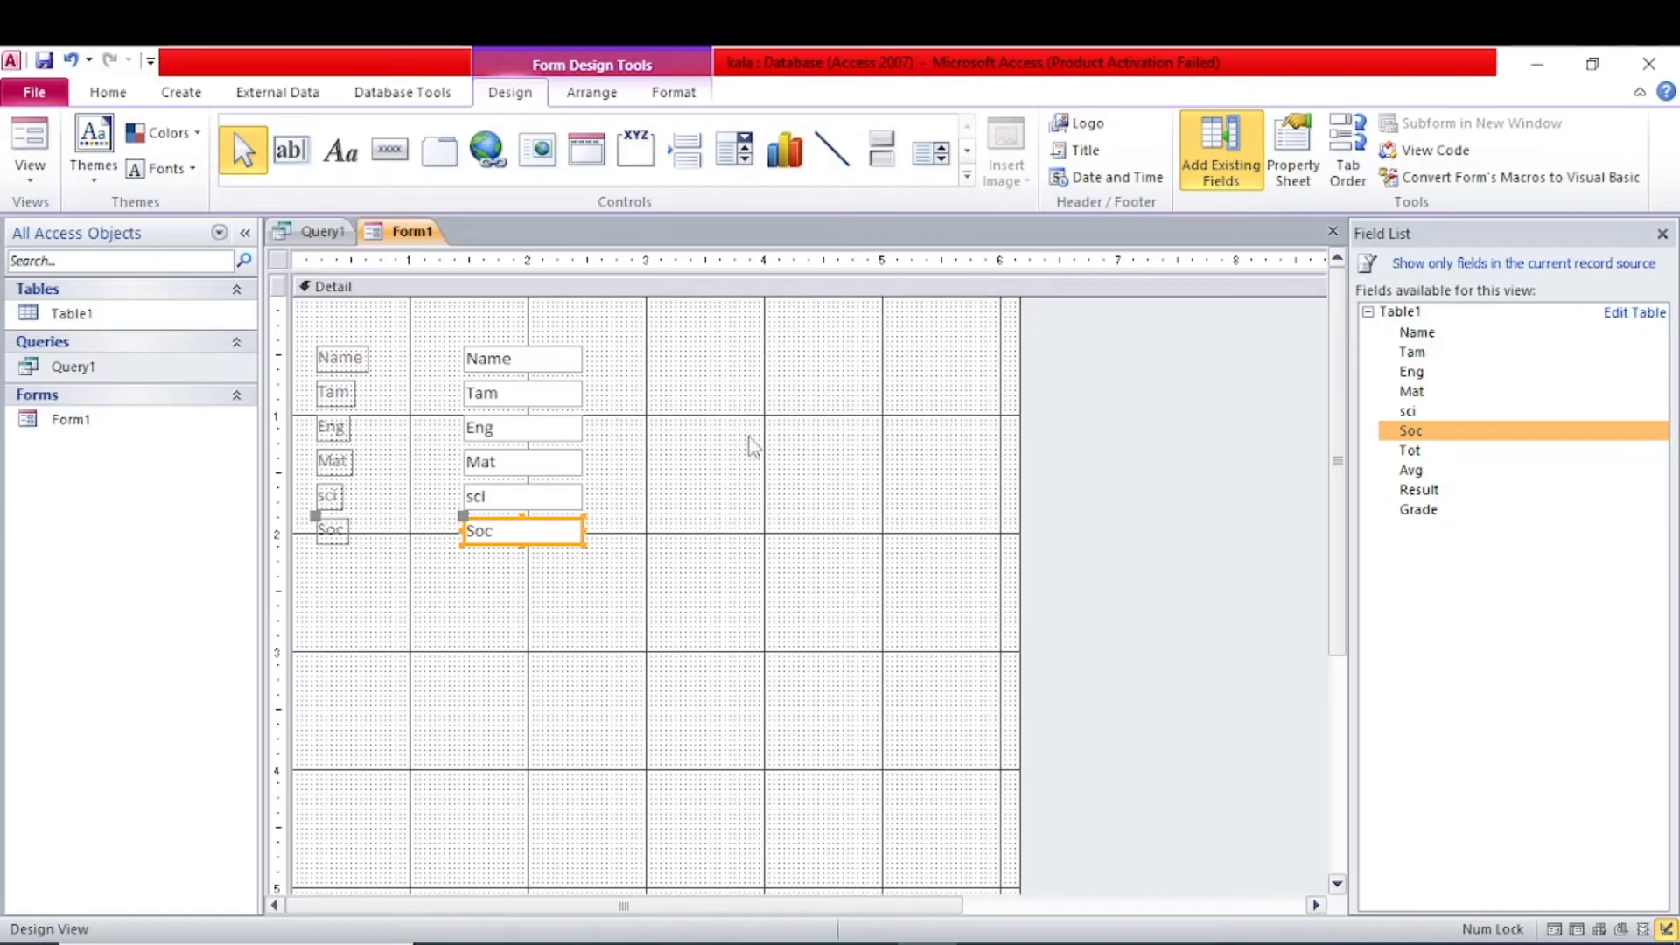
double_click(27, 423)
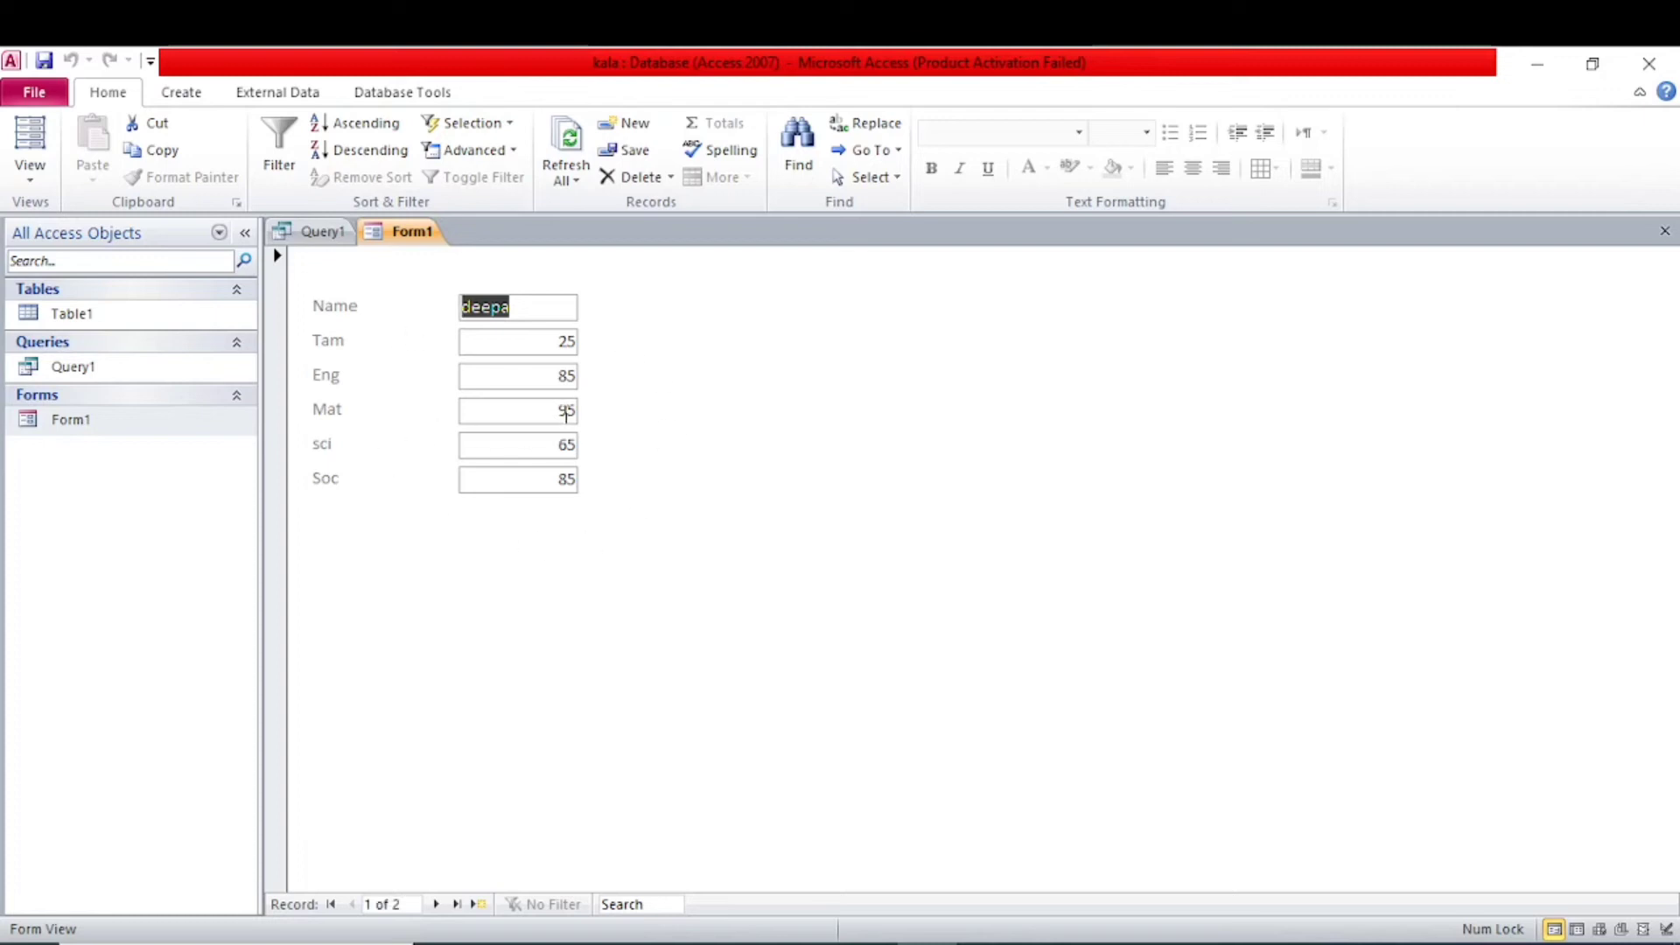
- Browse Form1's records forward to the blank new record and back to the first one
left_click(436, 905)
left_click(436, 905)
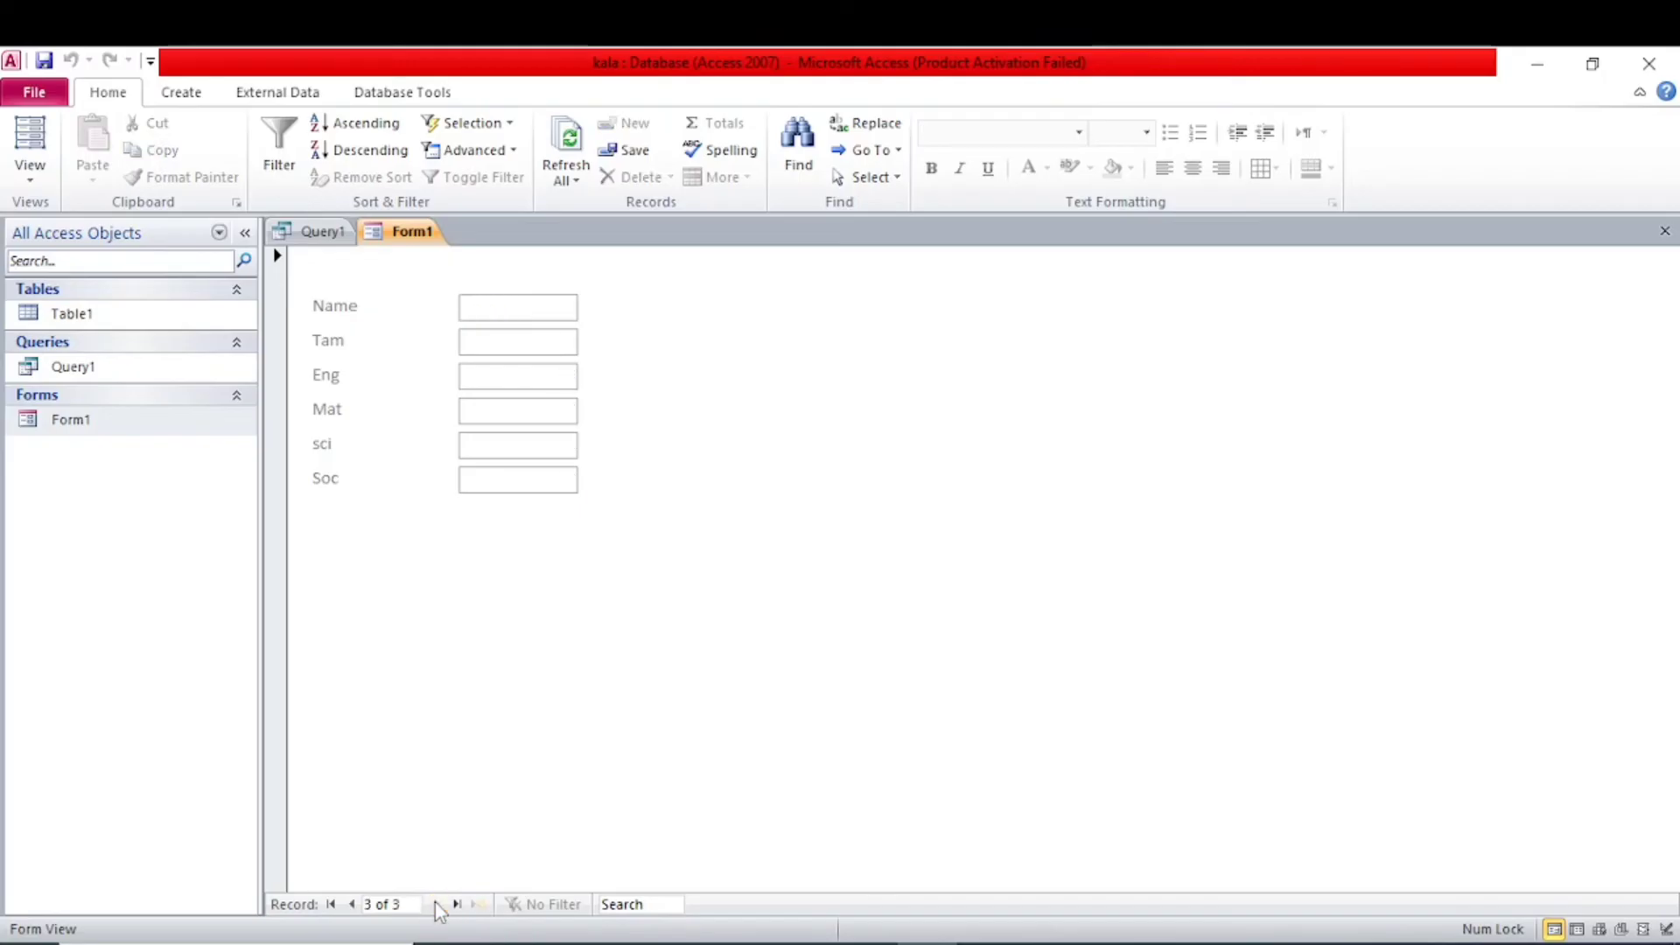
left_click(351, 905)
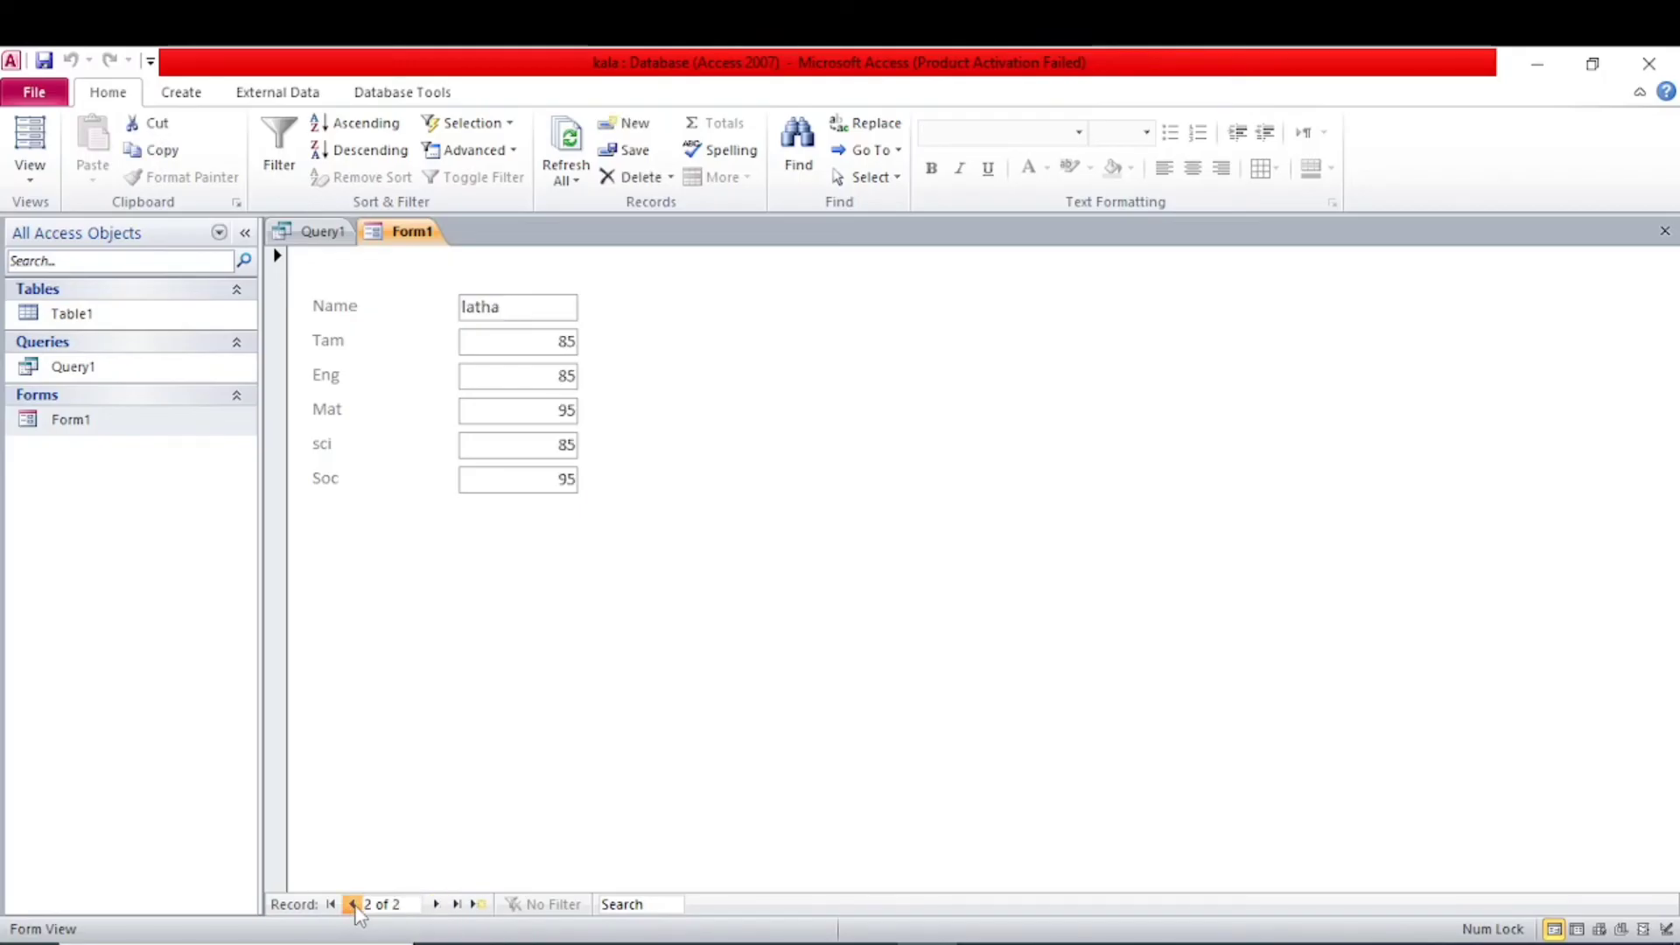
left_click(351, 904)
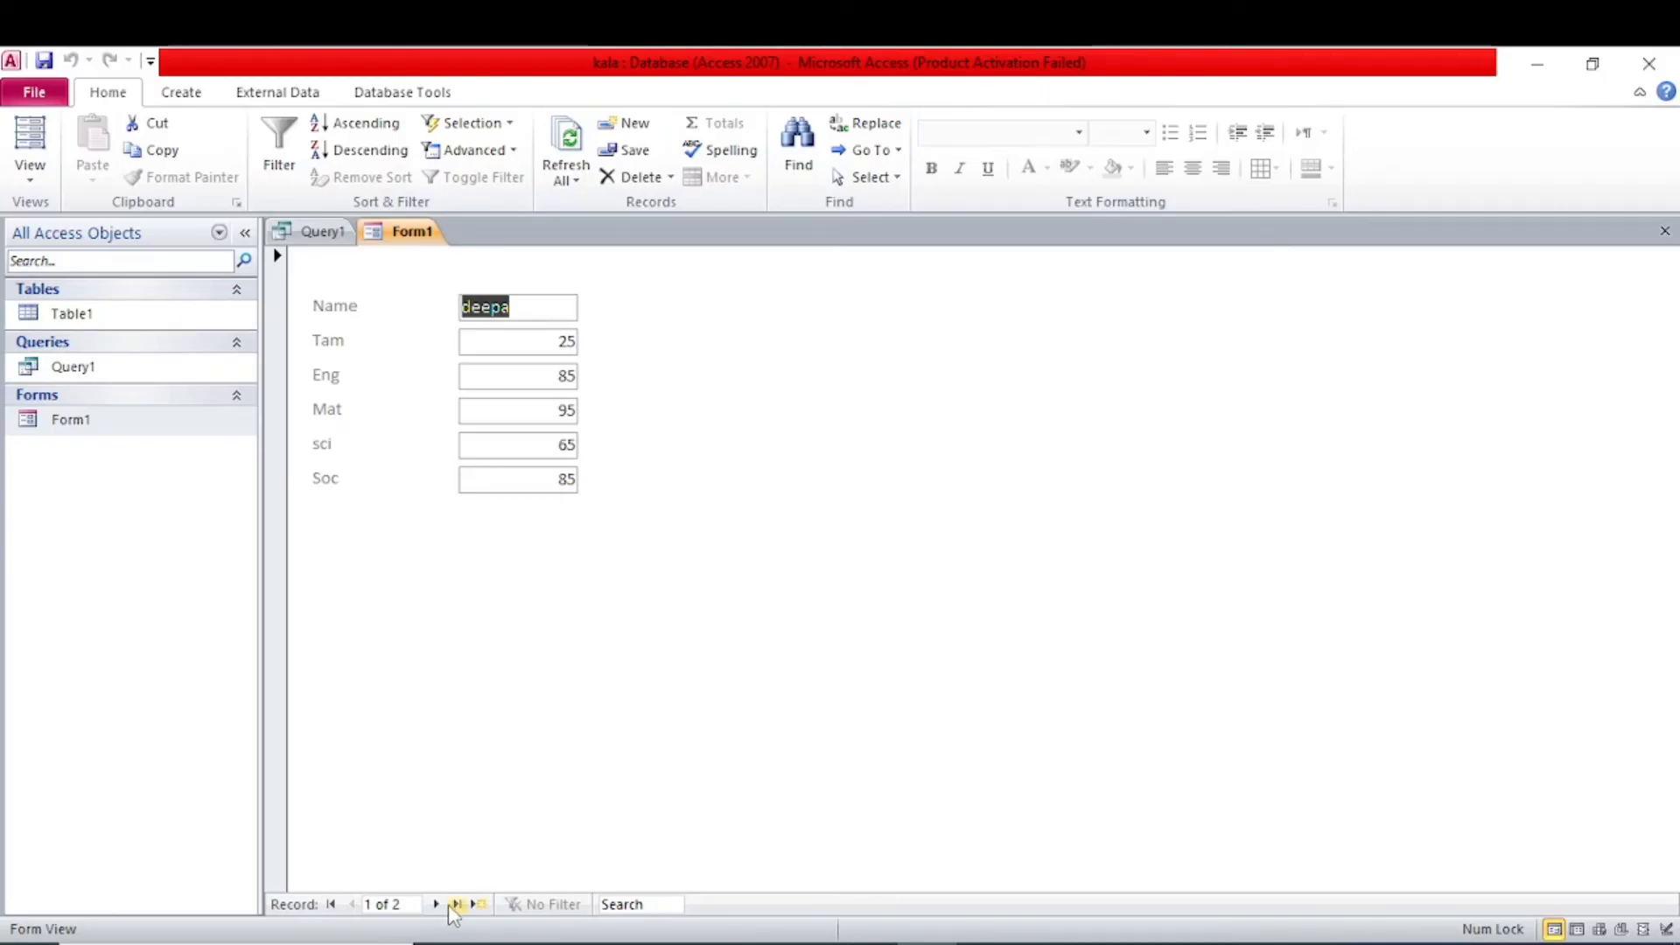
left_click(332, 906)
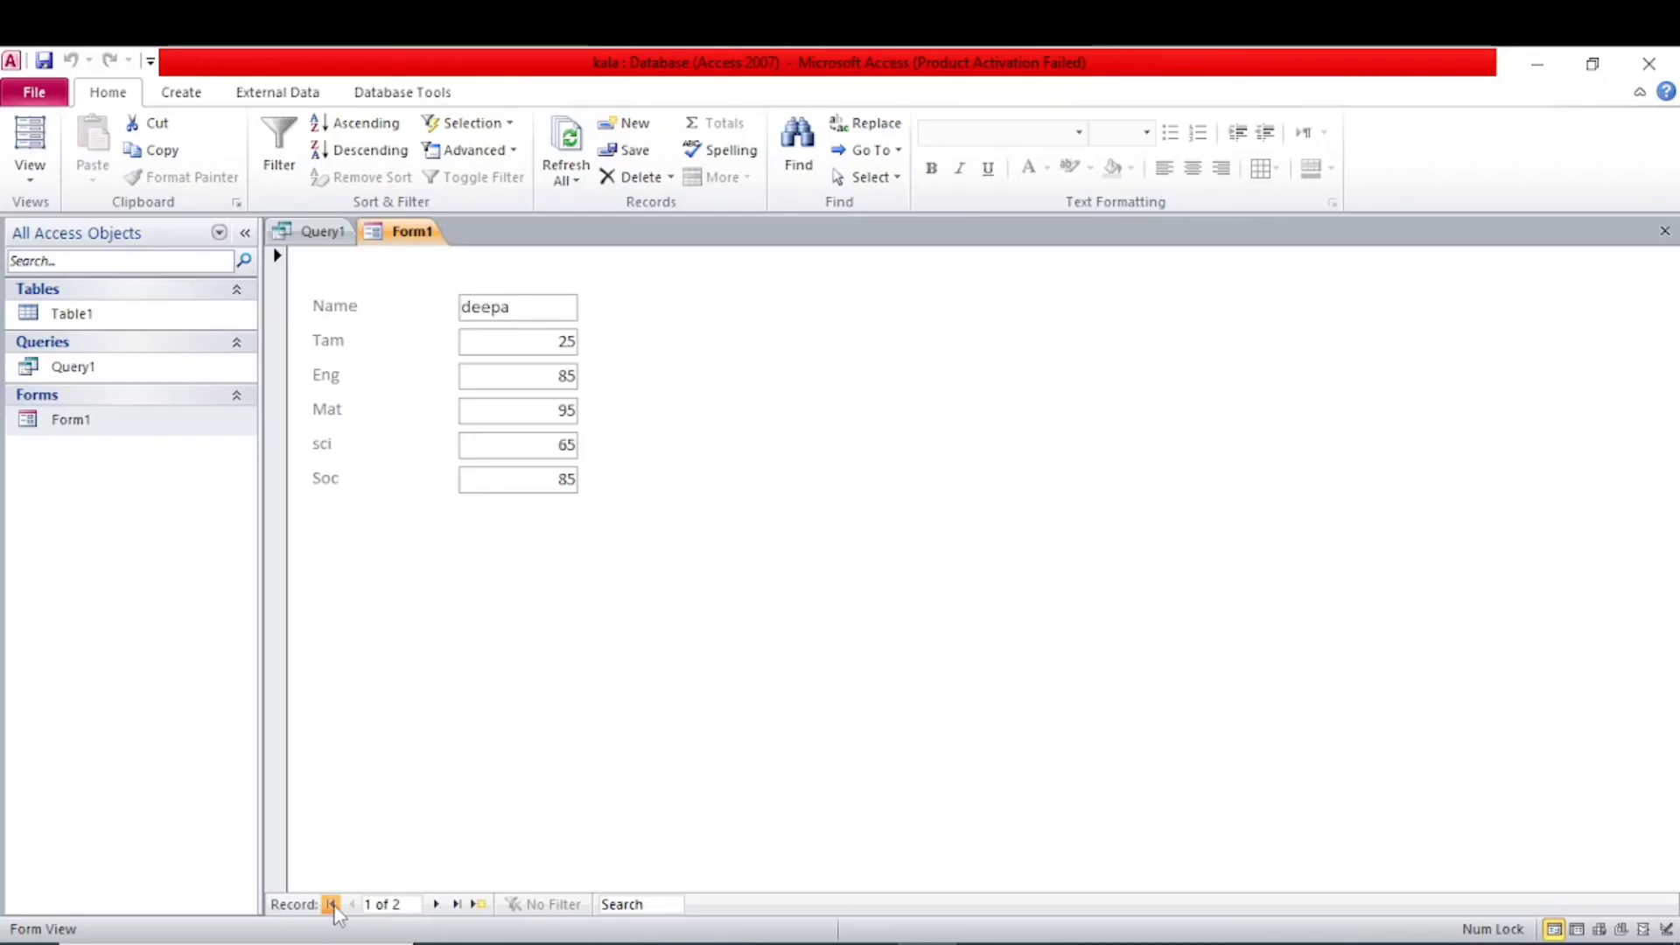
left_click(436, 905)
left_click(436, 905)
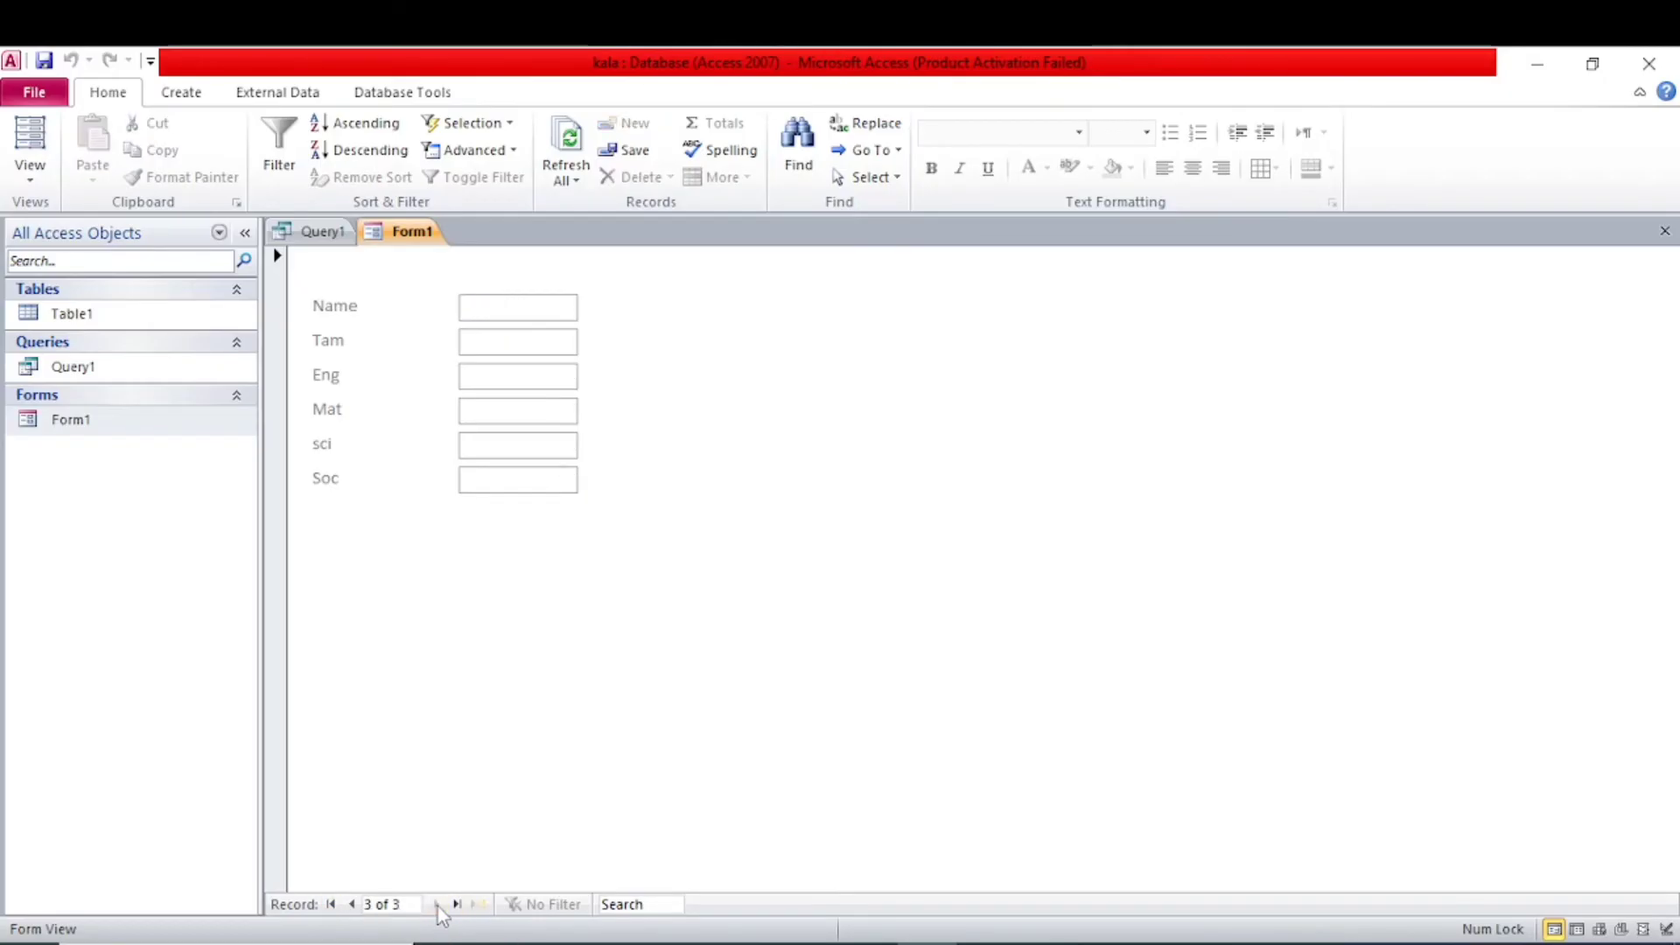
left_click(330, 904)
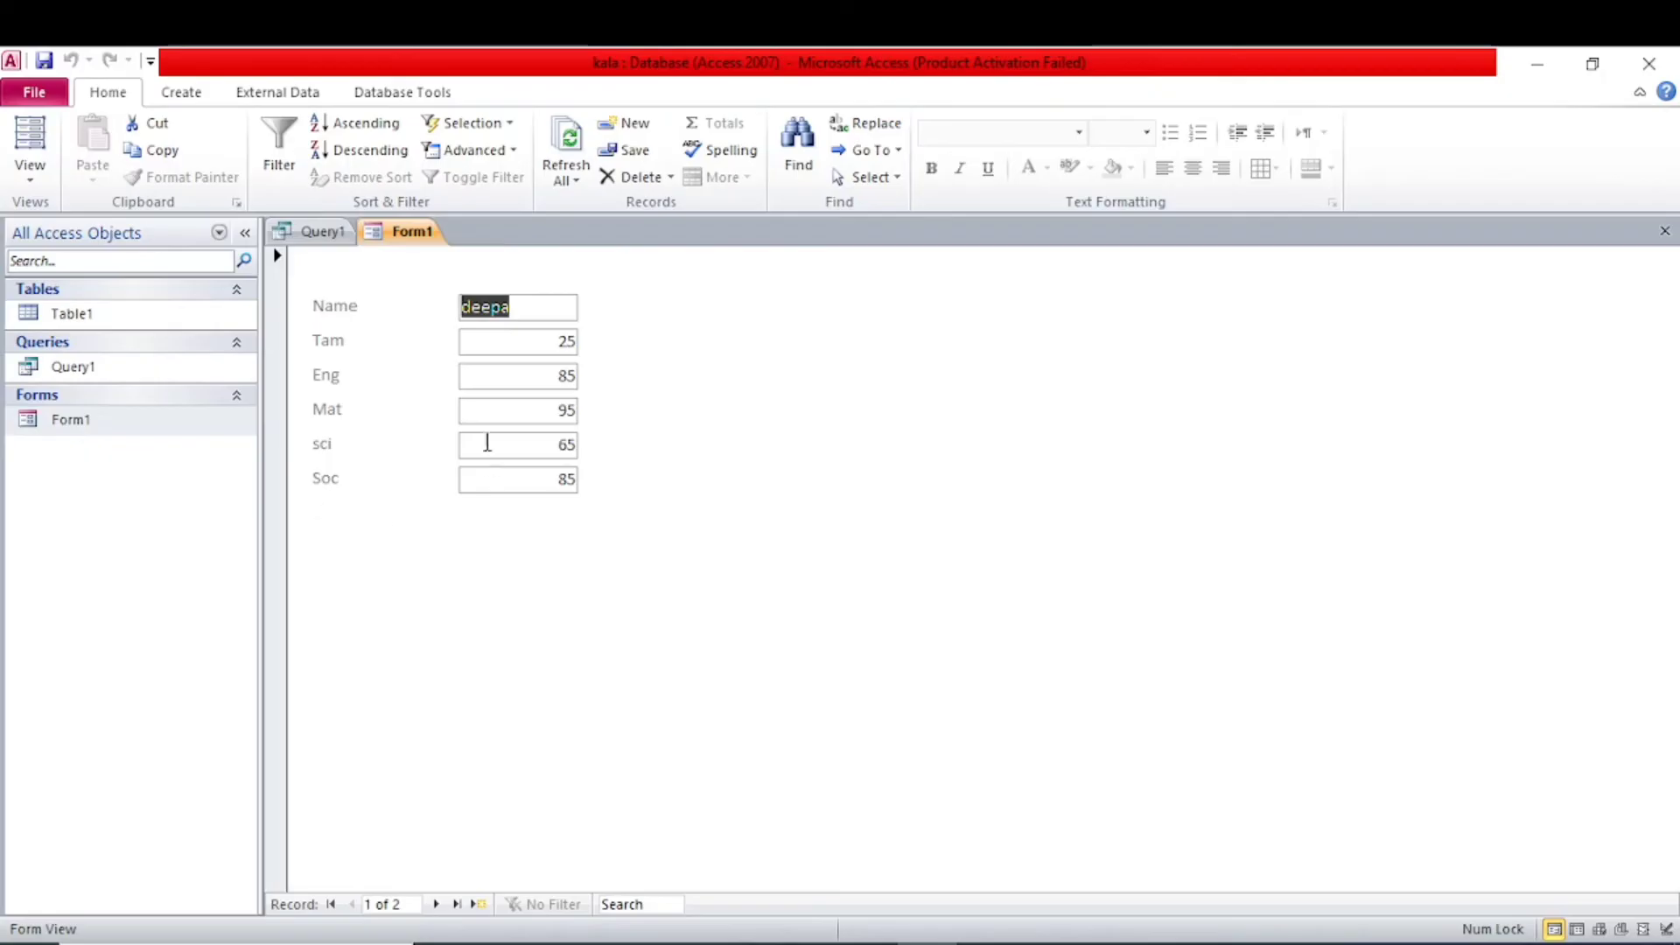
- Create a new report in Design view
left_click(181, 92)
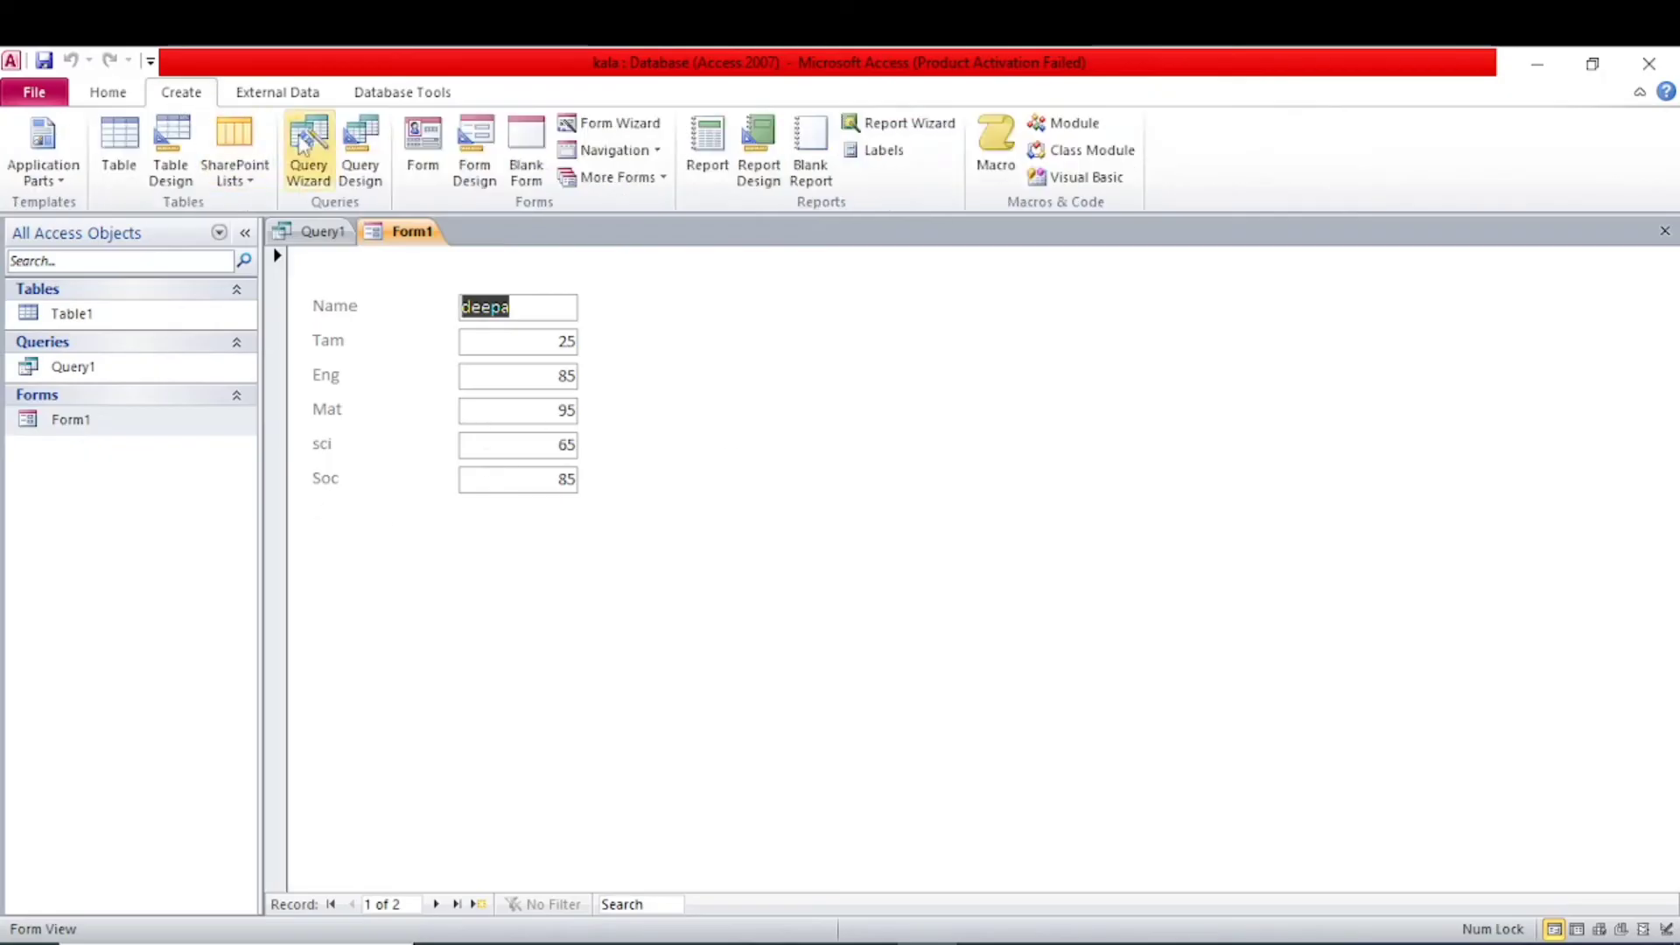
left_click(751, 156)
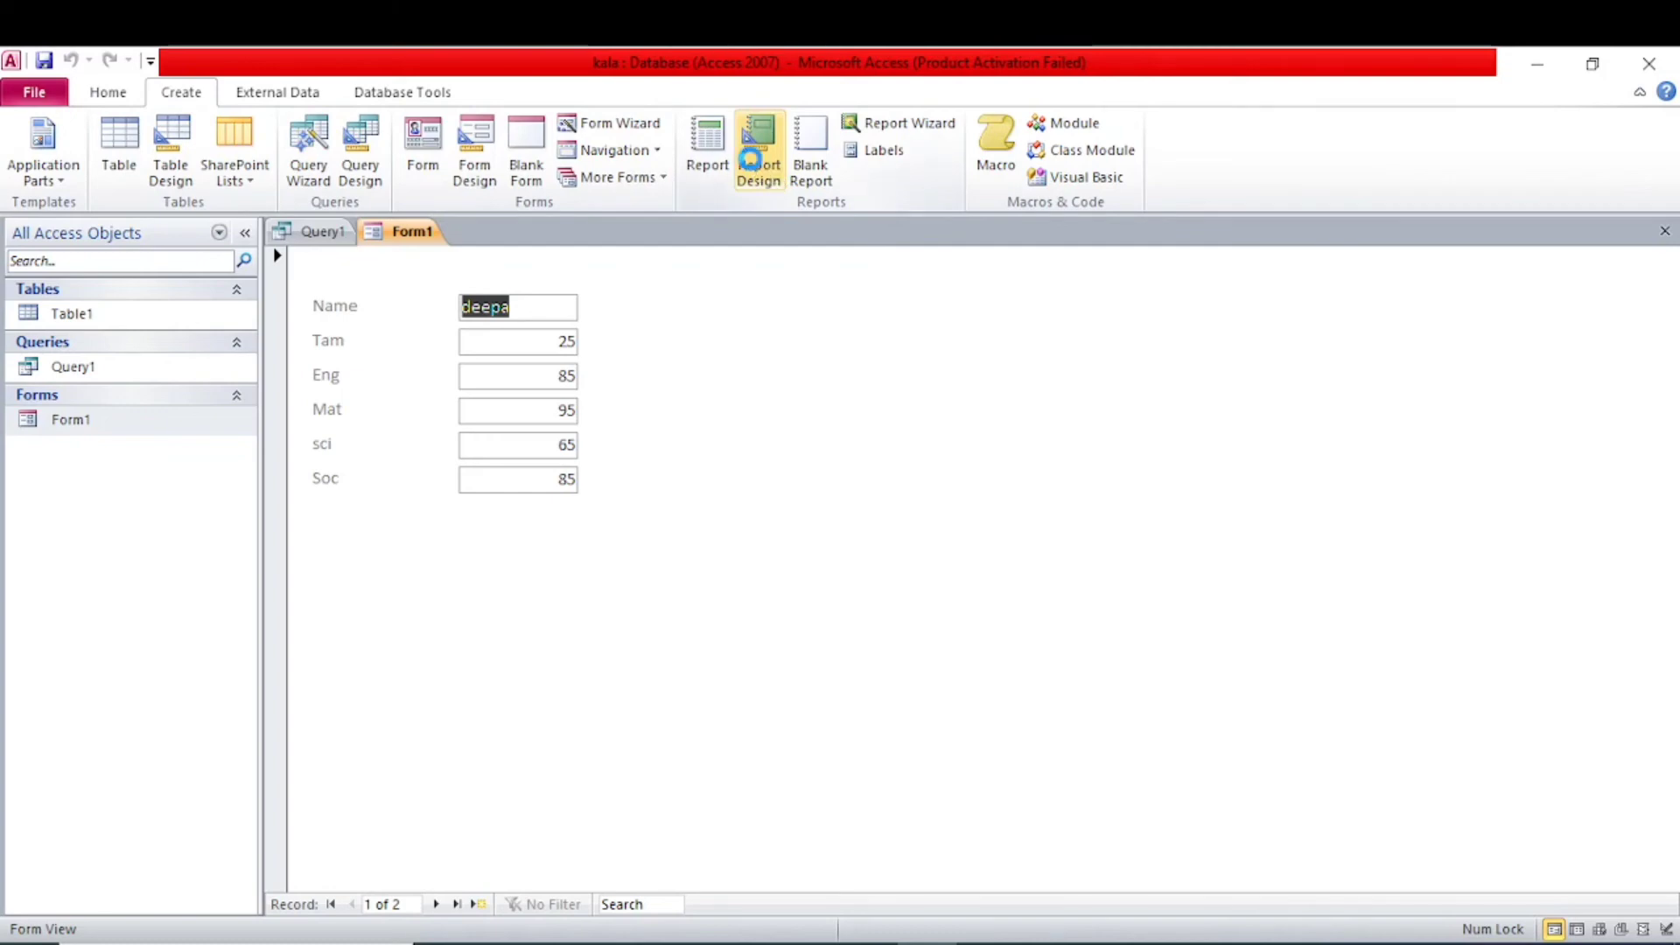